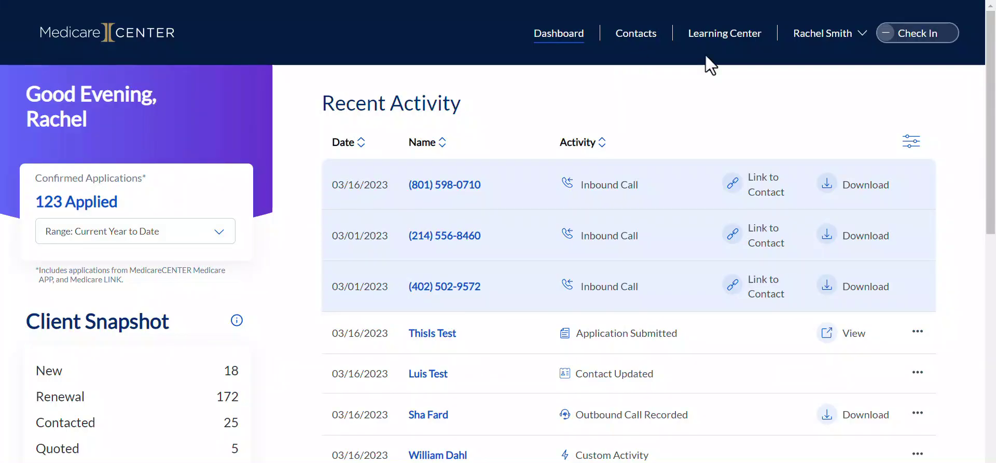
Switch from the account menu's connected apps to the CSG APP tools dashboard.
{"action": "left_click", "coordinate": [828, 33]}
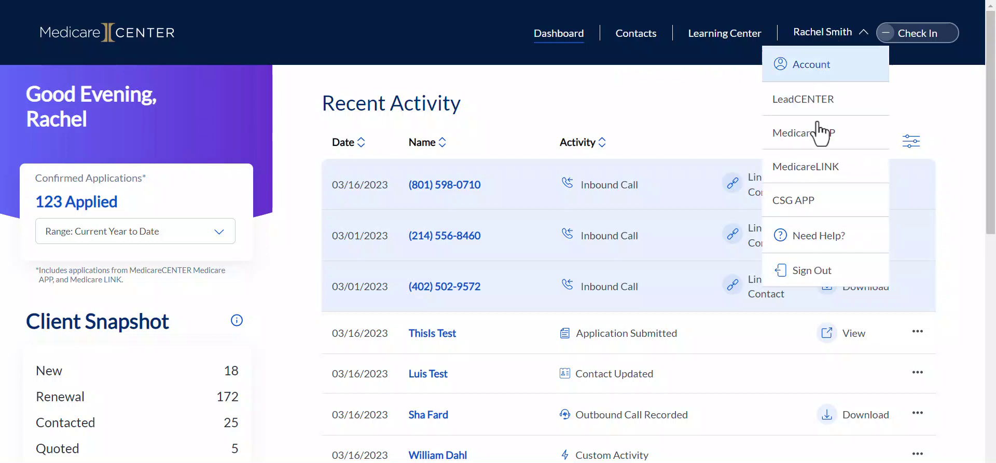
{"action": "left_click", "coordinate": [807, 203]}
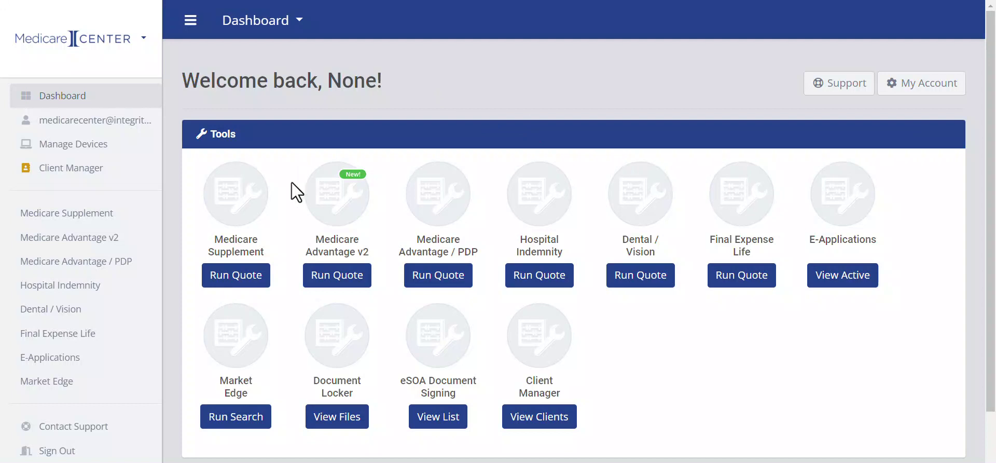
Start a Medicare Supplement quote for zip code 19102.
{"action": "left_click", "coordinate": [239, 280]}
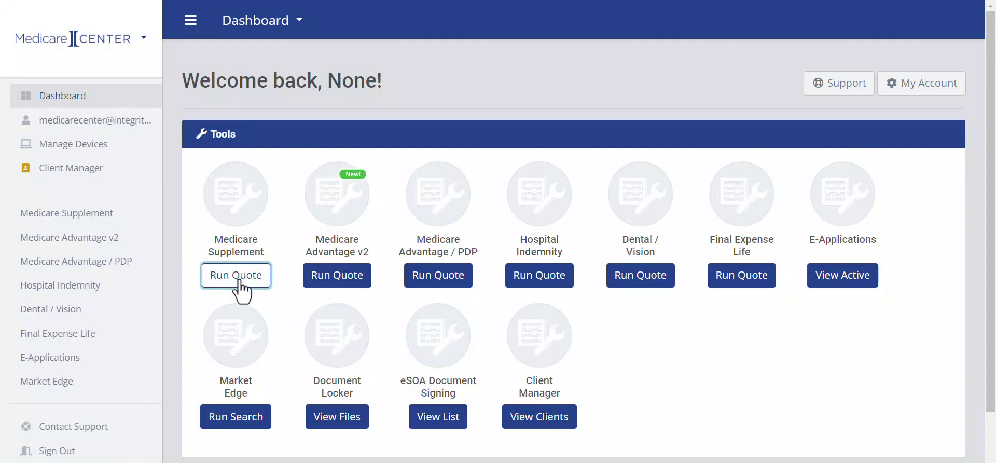
{"action": "left_click", "coordinate": [388, 251]}
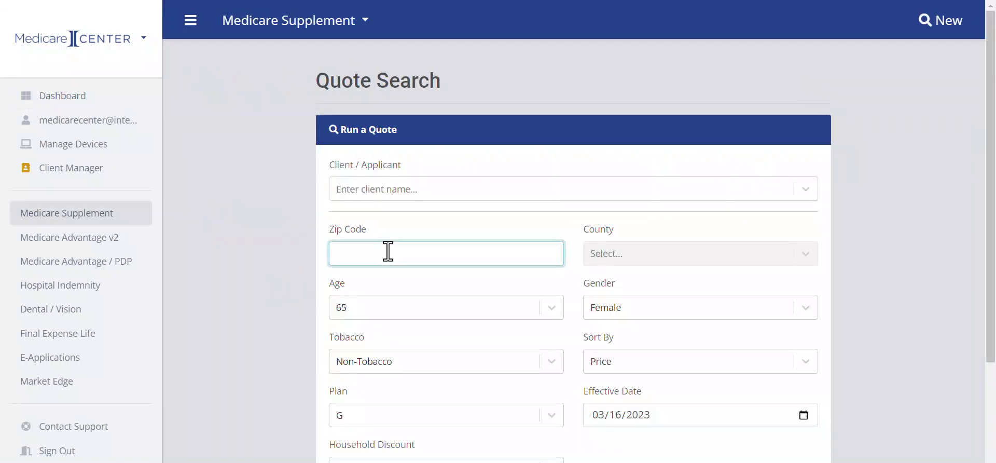
{"action": "type", "text": "19102"}
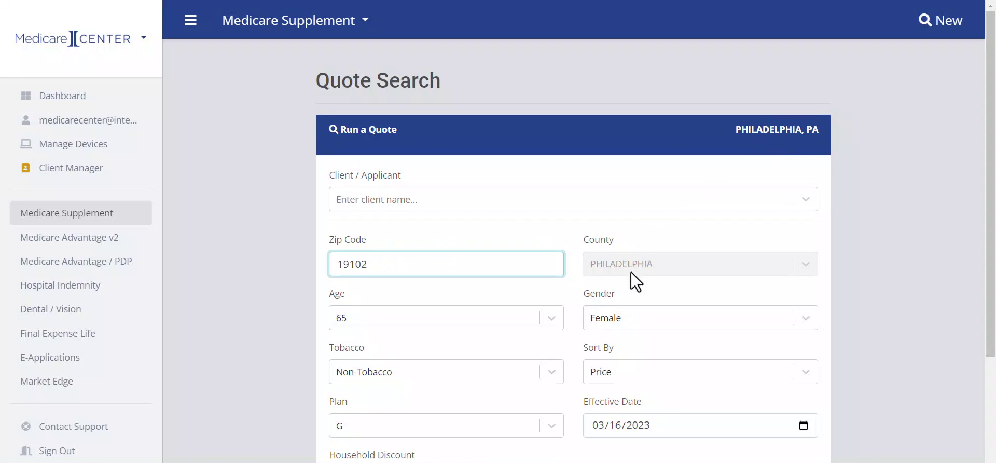
{"action": "scroll", "coordinate": [631, 271], "scroll_direction": "down", "scroll_amount": 1}
{"action": "scroll", "coordinate": [631, 271], "scroll_direction": "down", "scroll_amount": 2}
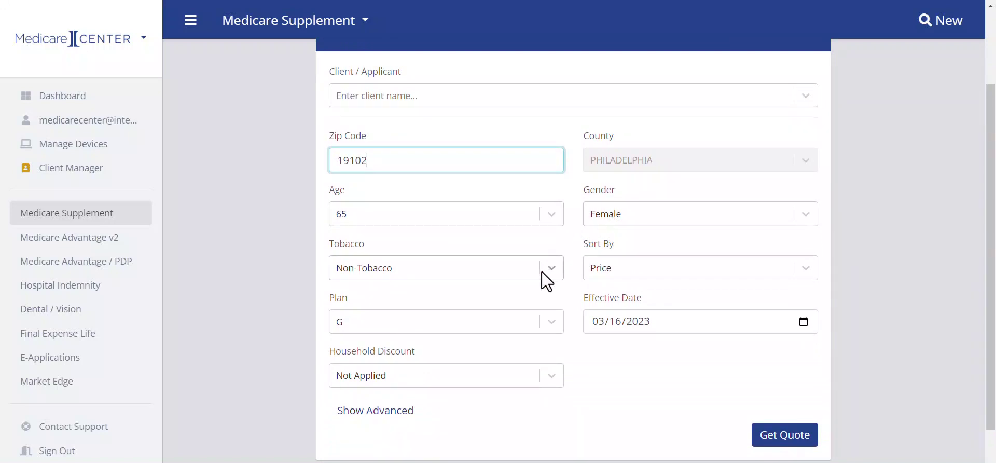
Keep Plan G, set effective date 04/01/2023 with household discount not applied, and get the quote.
{"action": "left_click", "coordinate": [551, 319]}
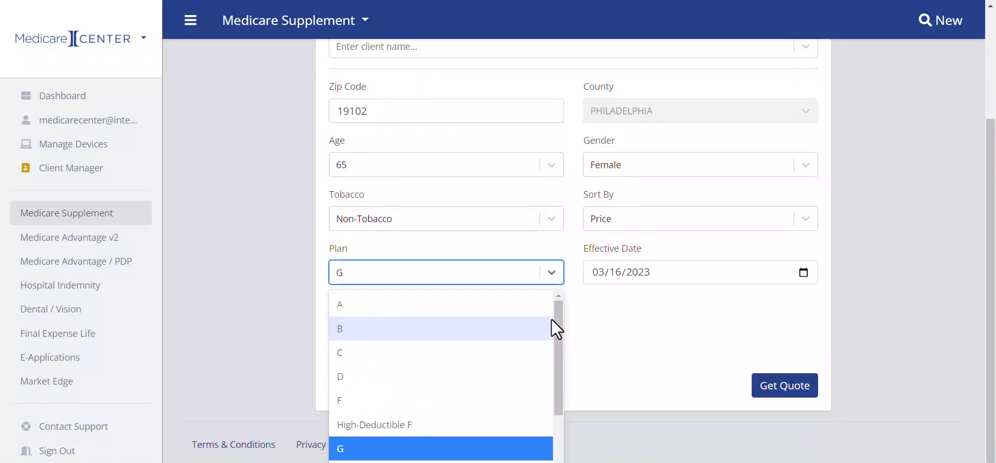
{"action": "scroll", "coordinate": [552, 317], "scroll_direction": "down", "scroll_amount": 3}
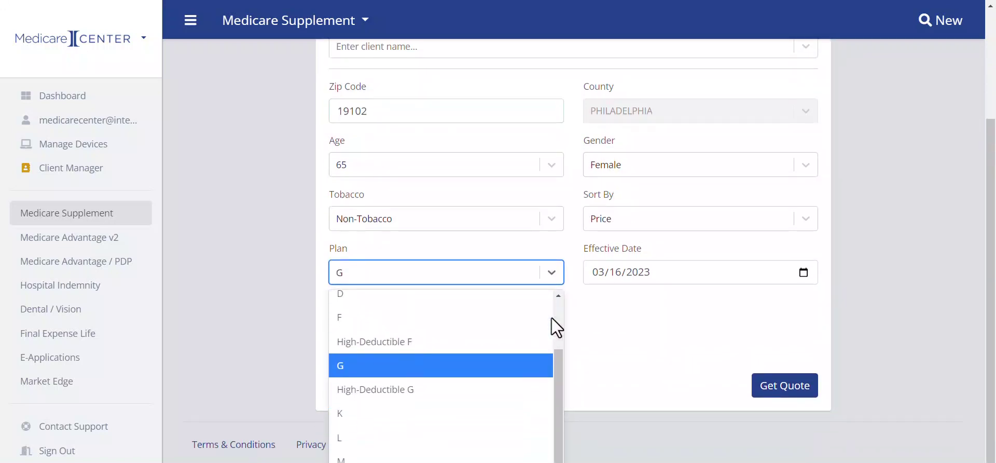
{"action": "left_click", "coordinate": [598, 273]}
{"action": "type", "text": "04/01"}
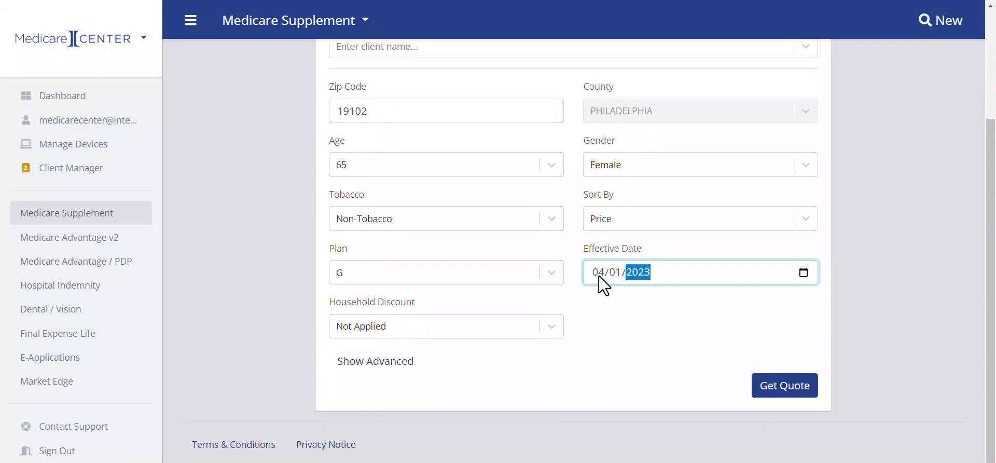
{"action": "left_click", "coordinate": [605, 328]}
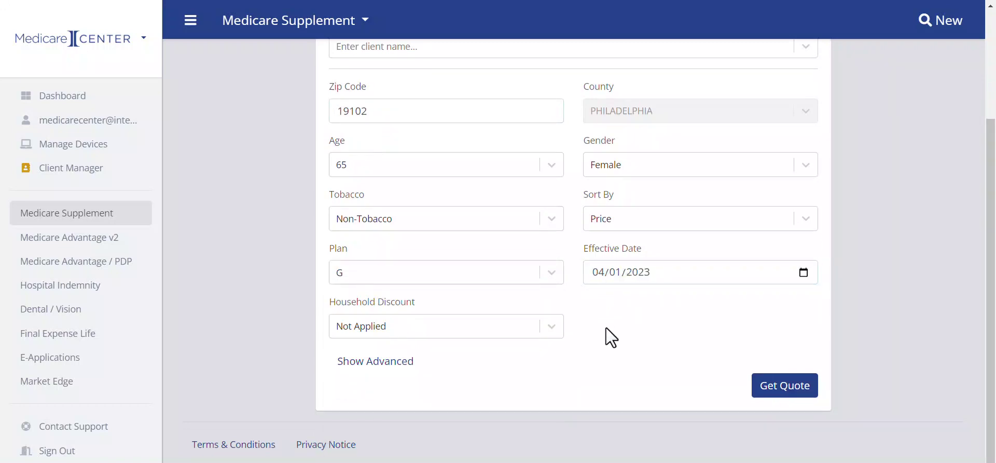
{"action": "left_click", "coordinate": [555, 329]}
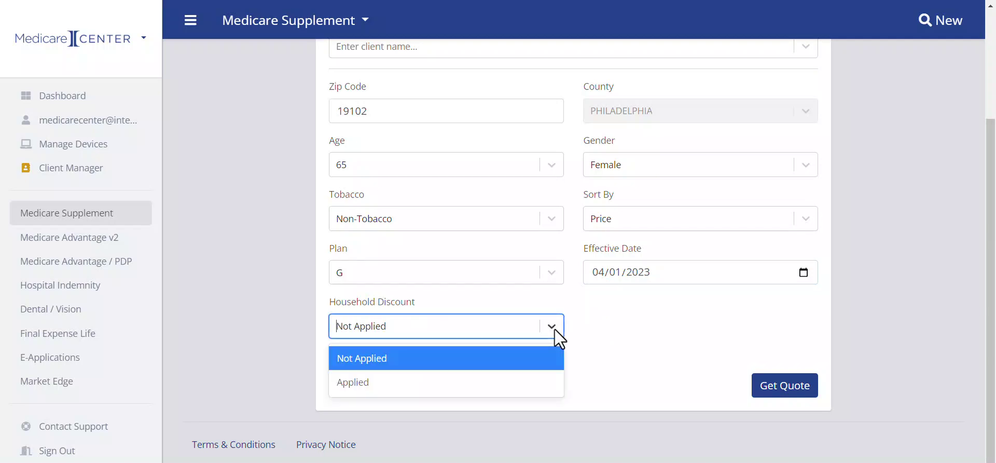
{"action": "left_click", "coordinate": [555, 329]}
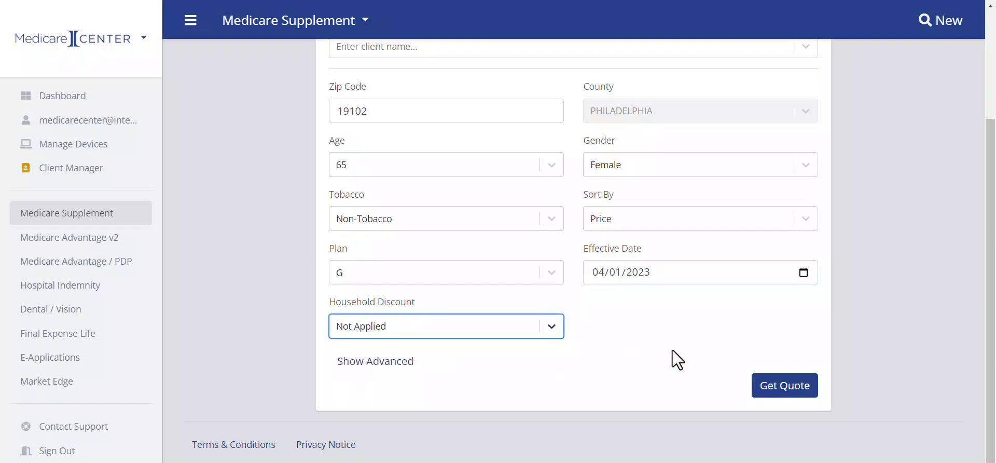
{"action": "left_click", "coordinate": [791, 392]}
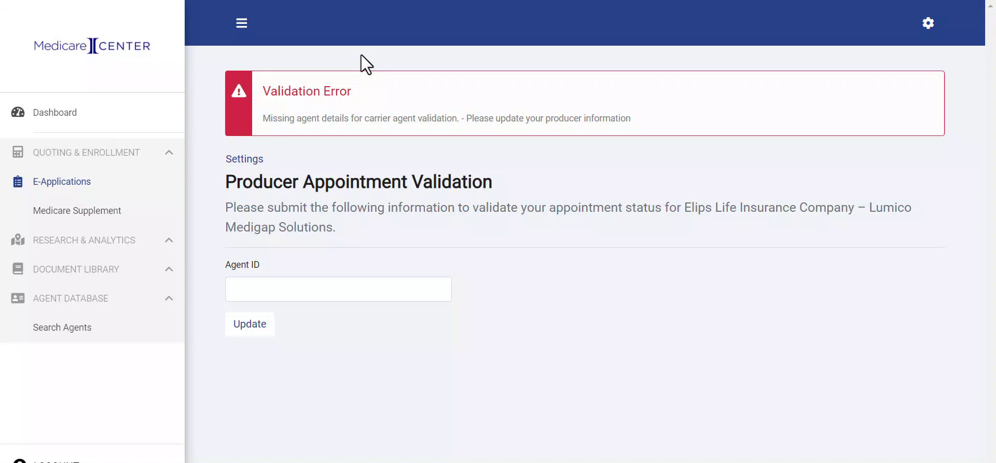
Paste the agent ID and update it to validate the producer appointment.
{"action": "left_click", "coordinate": [256, 291]}
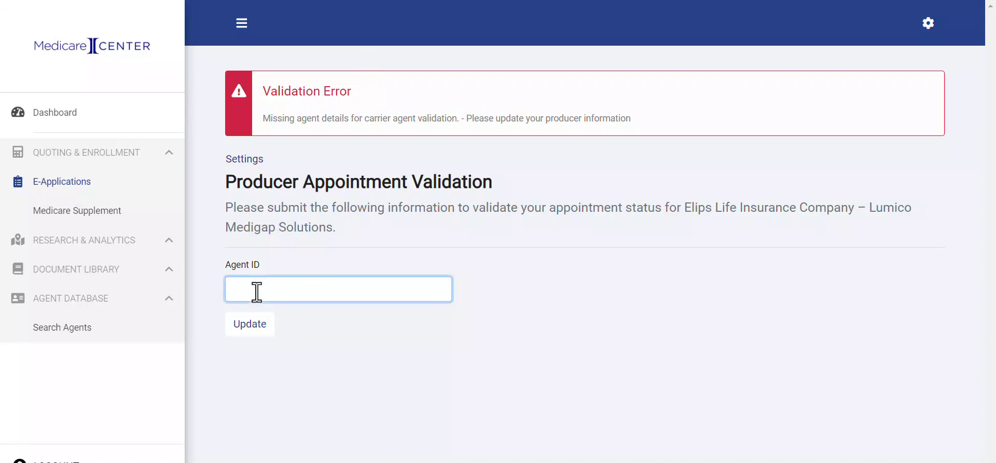
{"action": "left_click", "coordinate": [249, 324]}
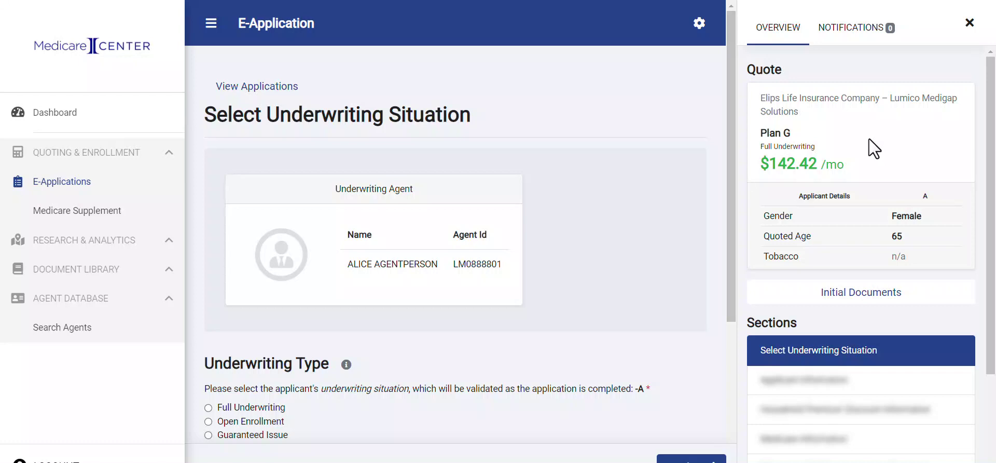
{"action": "left_click", "coordinate": [860, 298]}
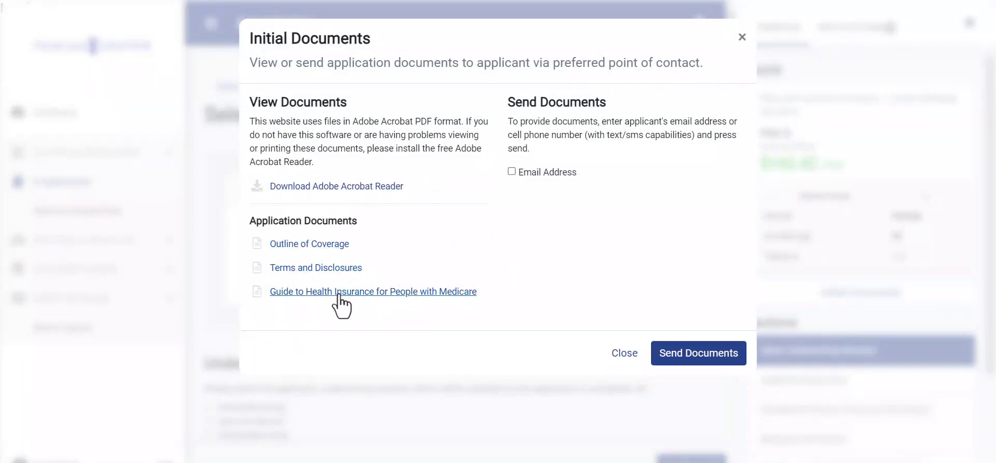
{"action": "left_click", "coordinate": [511, 171]}
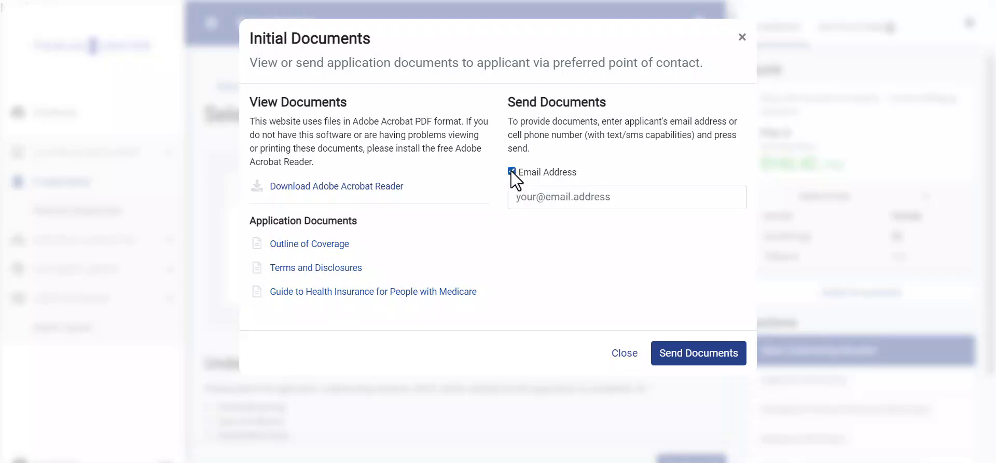
{"action": "left_click", "coordinate": [741, 37]}
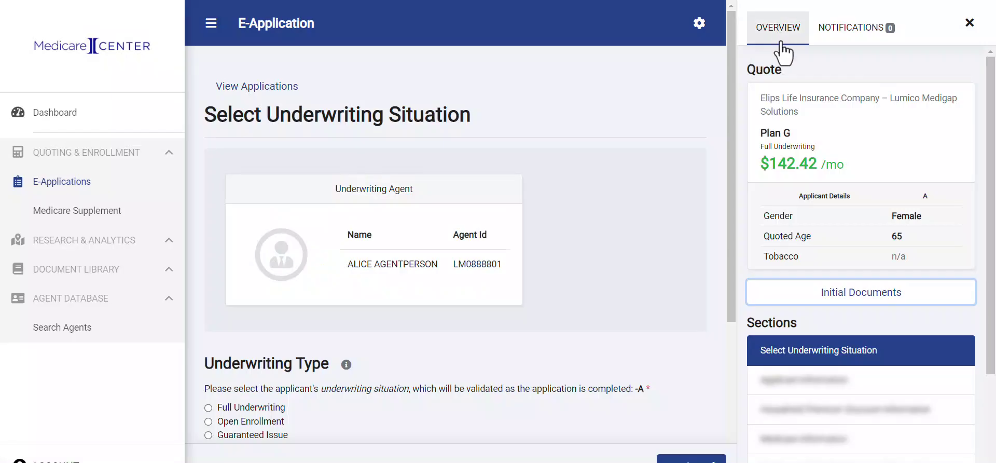
{"action": "scroll", "coordinate": [776, 235], "scroll_direction": "down", "scroll_amount": 3}
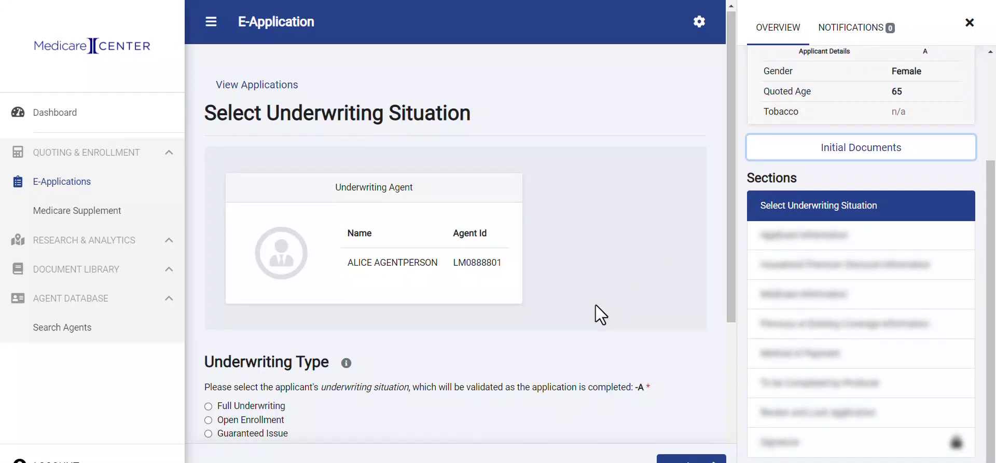
{"action": "scroll", "coordinate": [595, 304], "scroll_direction": "down", "scroll_amount": 3}
{"action": "scroll", "coordinate": [595, 305], "scroll_direction": "down", "scroll_amount": 1}
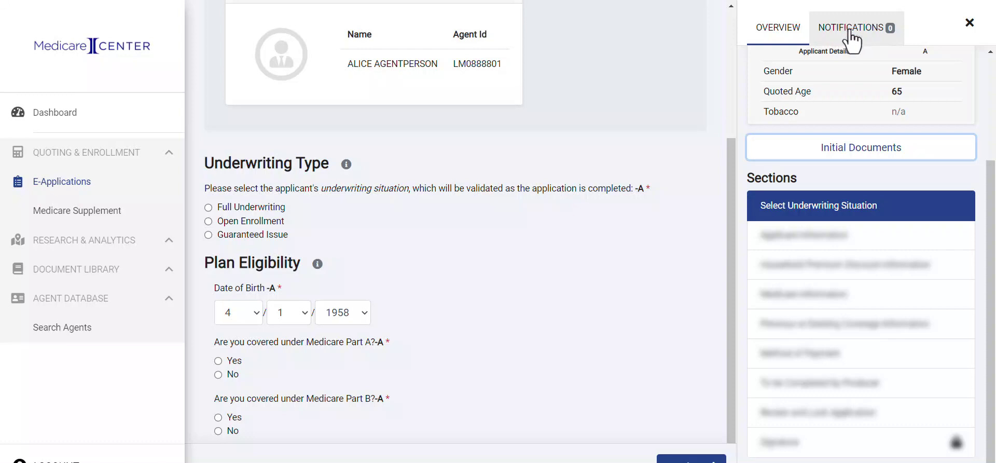
{"action": "left_click", "coordinate": [851, 41]}
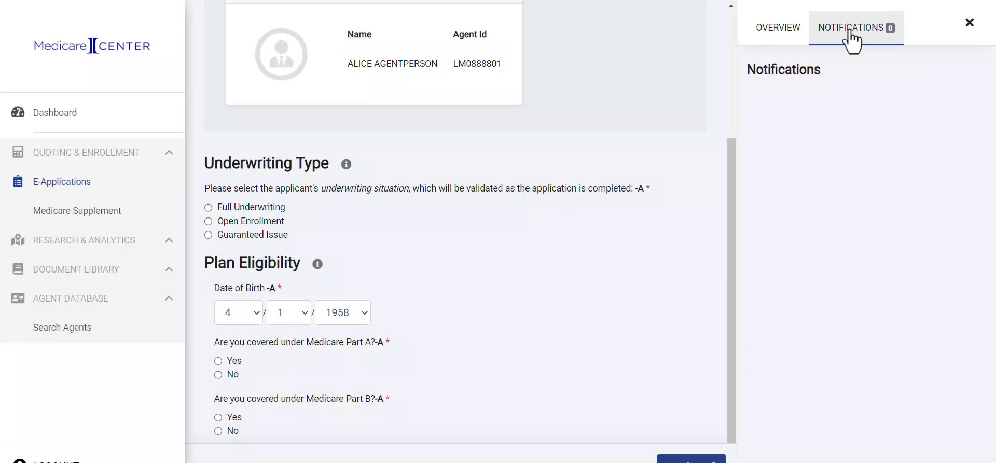
{"action": "left_click", "coordinate": [771, 40]}
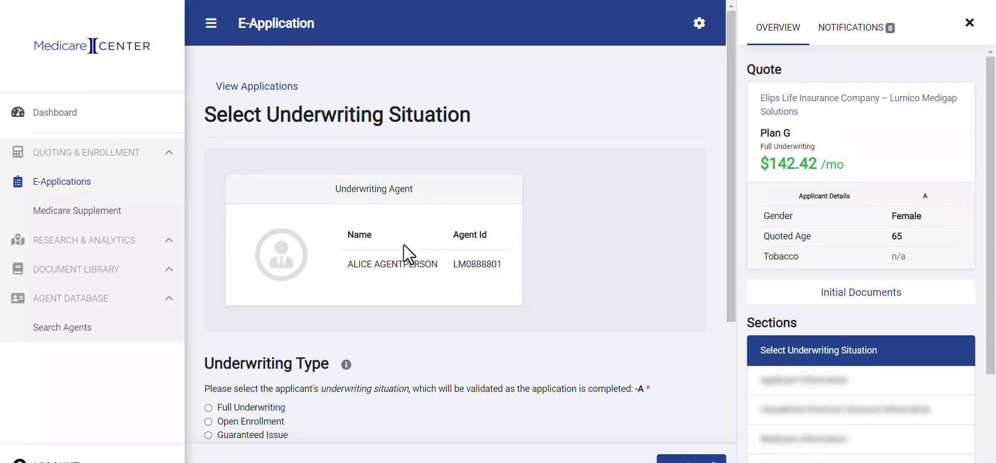
Set the underwriting situation to Open Enrollment.
{"action": "scroll", "coordinate": [403, 244], "scroll_direction": "down", "scroll_amount": 3}
{"action": "scroll", "coordinate": [403, 244], "scroll_direction": "down", "scroll_amount": 1}
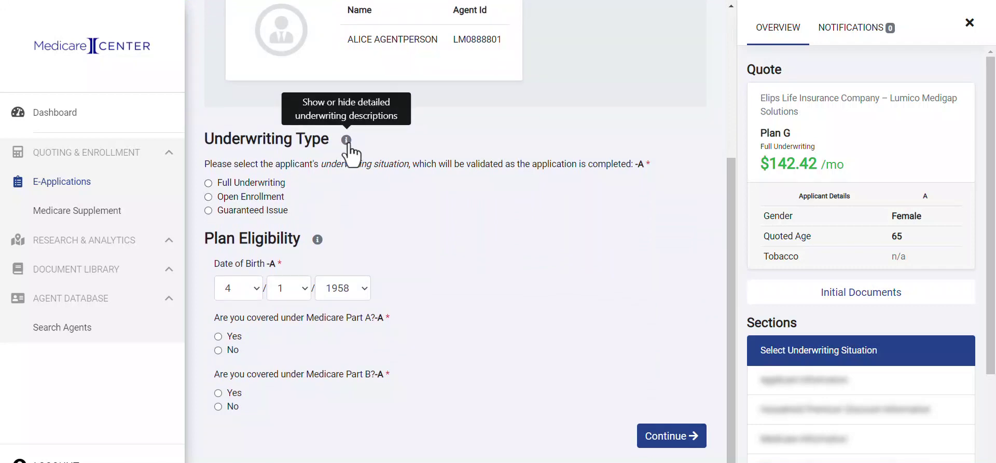
{"action": "left_click", "coordinate": [348, 145]}
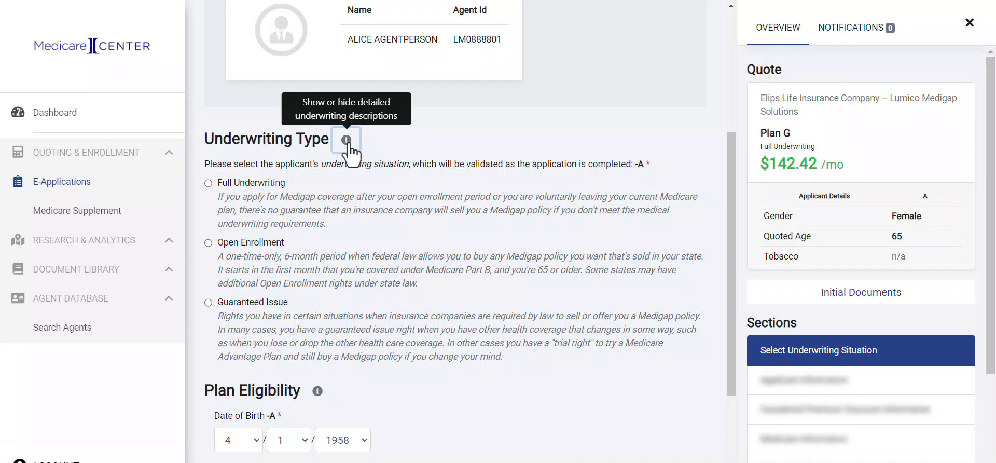
{"action": "left_click", "coordinate": [347, 141]}
{"action": "left_click", "coordinate": [236, 197]}
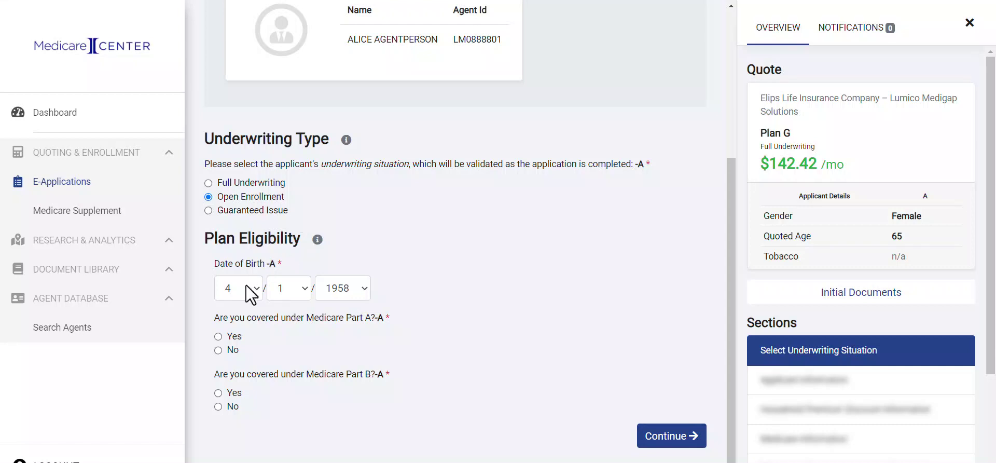
Answer Yes to Medicare coverage with effective date 4/2023 and submit the eligibility answers.
{"action": "left_click", "coordinate": [217, 336]}
{"action": "scroll", "coordinate": [282, 350], "scroll_direction": "down", "scroll_amount": 1}
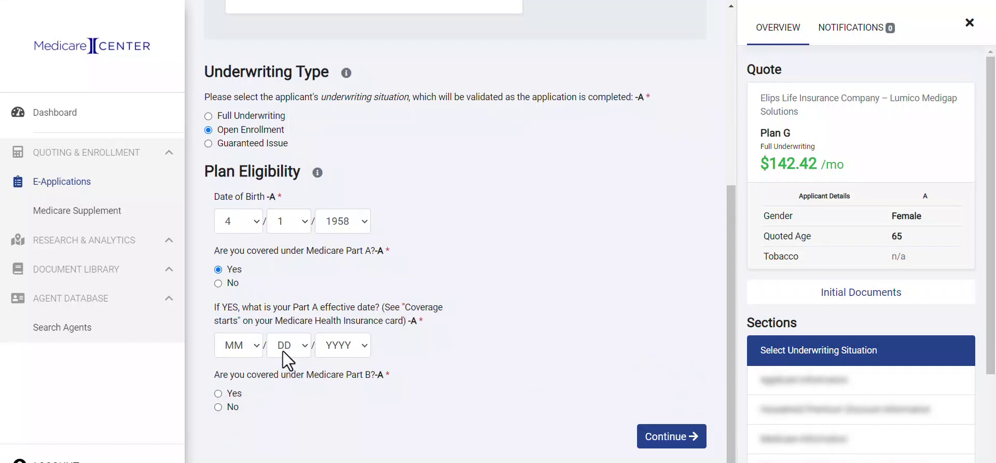
{"action": "left_click", "coordinate": [235, 347]}
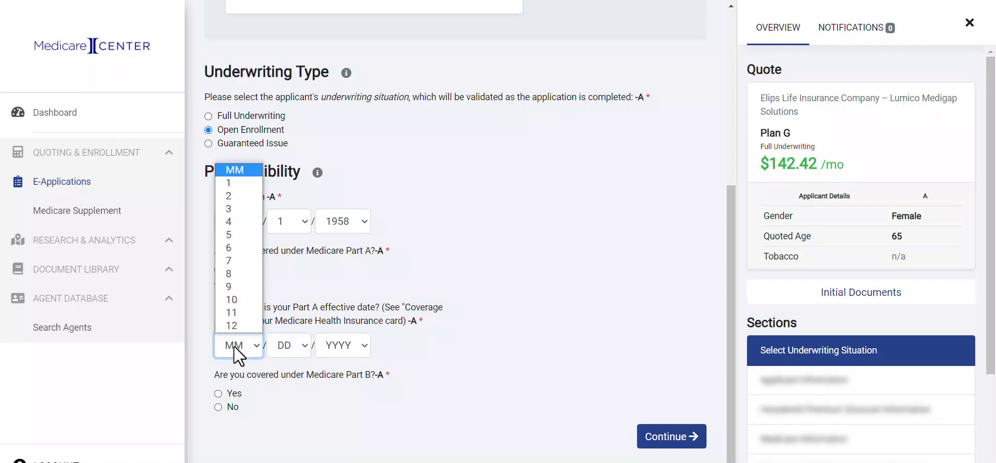
{"action": "left_click", "coordinate": [229, 222]}
{"action": "left_click", "coordinate": [342, 347]}
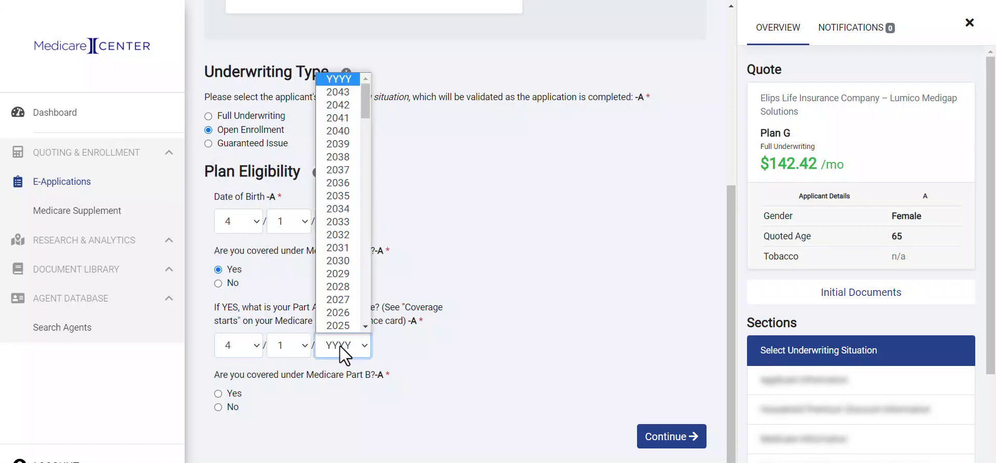
{"action": "type", "text": "2023"}
{"action": "left_click", "coordinate": [331, 398]}
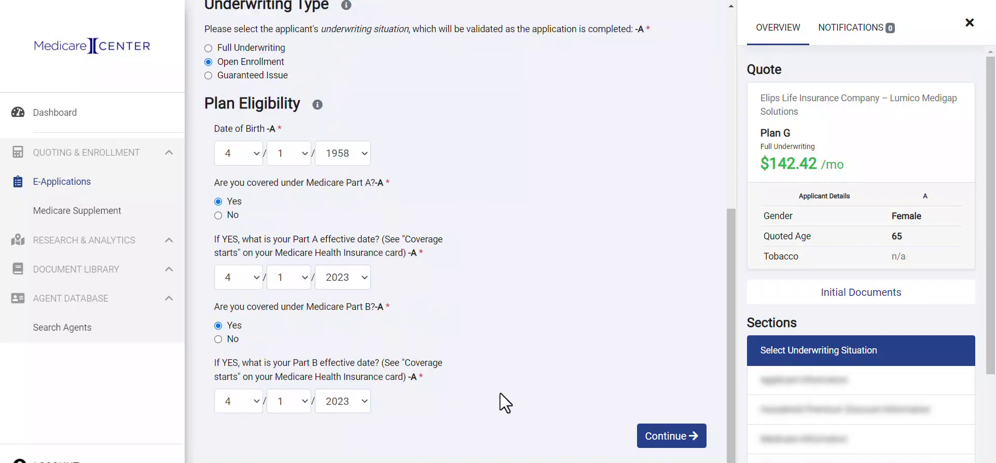
{"action": "left_click", "coordinate": [668, 436]}
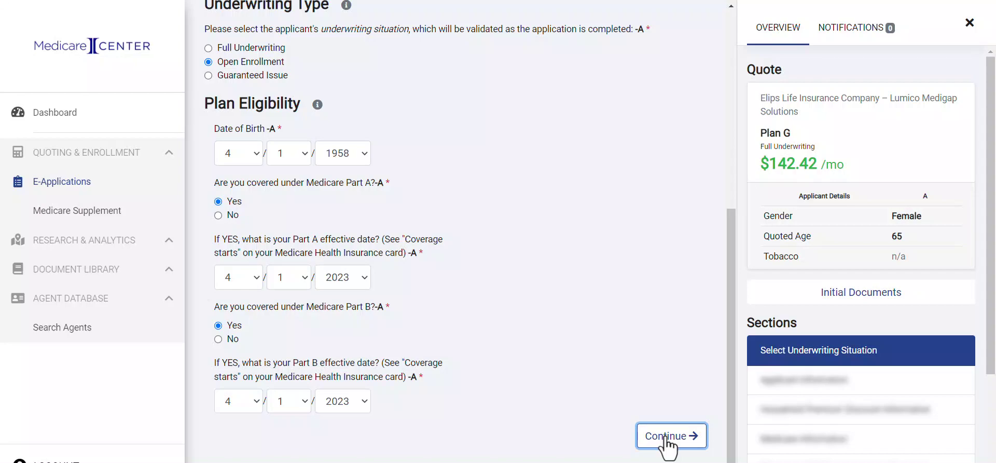
{"action": "left_click", "coordinate": [667, 438]}
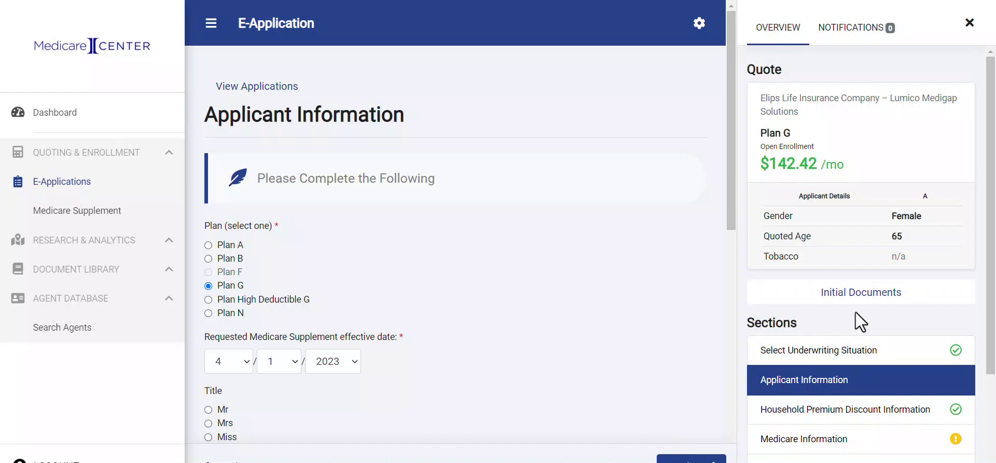
{"action": "scroll", "coordinate": [854, 312], "scroll_direction": "down", "scroll_amount": 3}
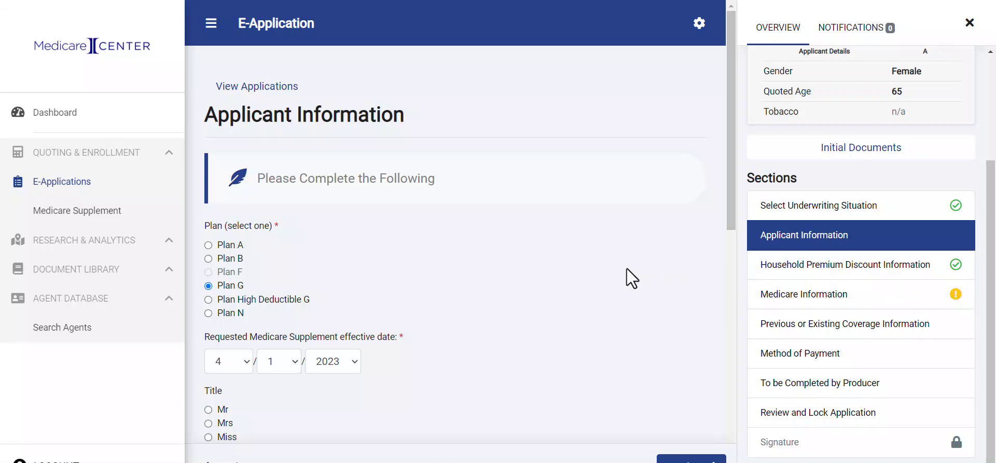
{"action": "scroll", "coordinate": [627, 269], "scroll_direction": "down", "scroll_amount": 3}
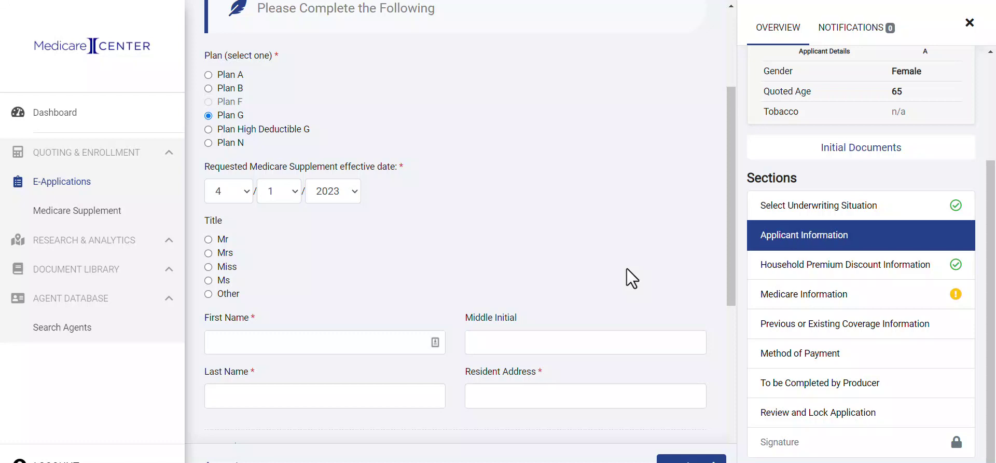
{"action": "scroll", "coordinate": [426, 183], "scroll_direction": "up", "scroll_amount": 3}
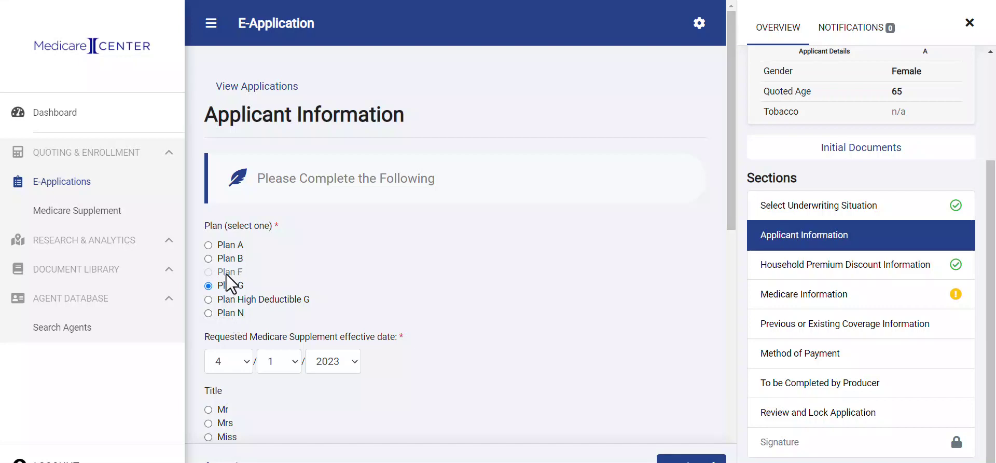
{"action": "scroll", "coordinate": [226, 273], "scroll_direction": "down", "scroll_amount": 4}
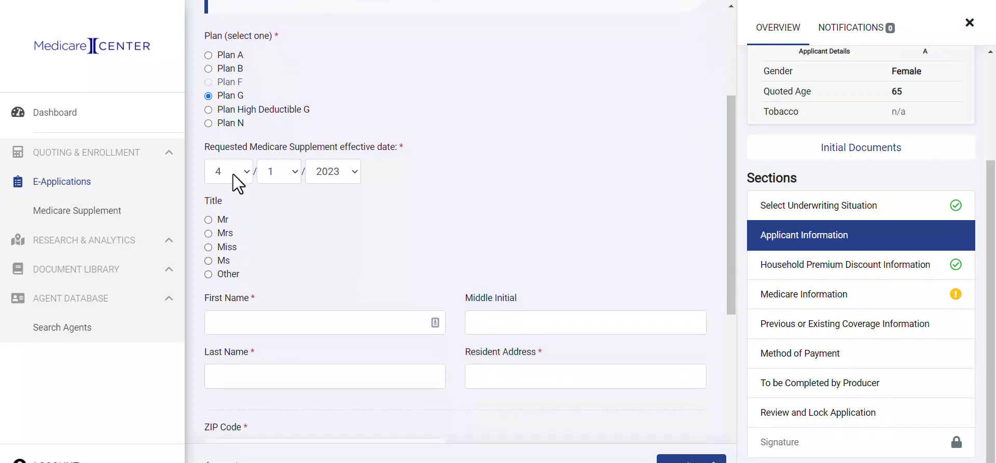
{"action": "scroll", "coordinate": [244, 209], "scroll_direction": "down", "scroll_amount": 3}
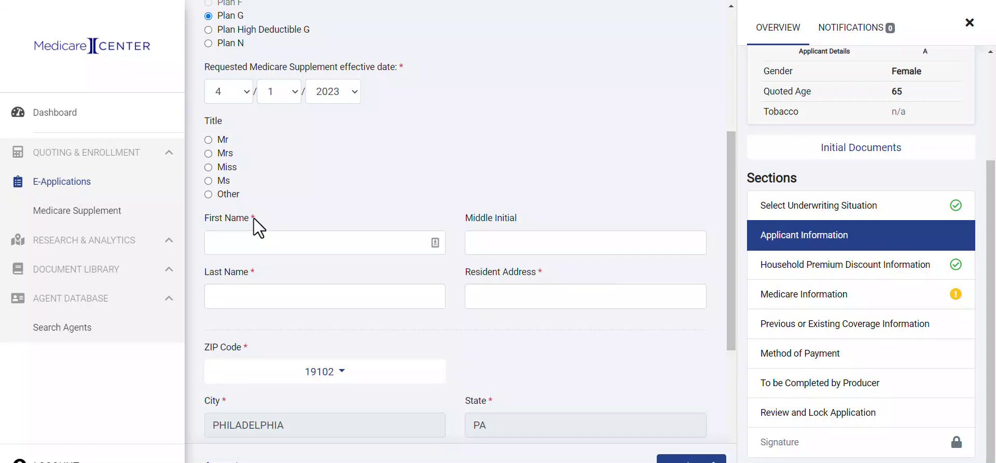
{"action": "scroll", "coordinate": [254, 217], "scroll_direction": "down", "scroll_amount": 3}
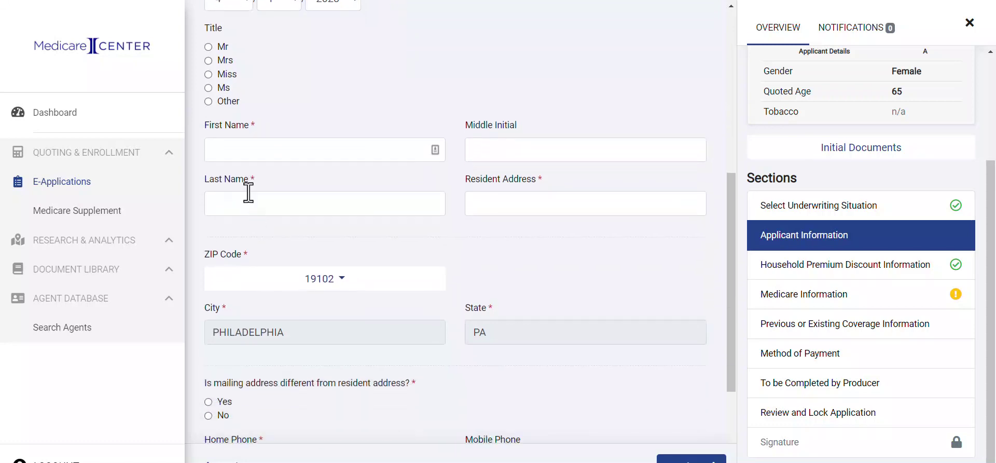
Autofill the applicant's first name, last name and resident address.
{"action": "left_click", "coordinate": [232, 156]}
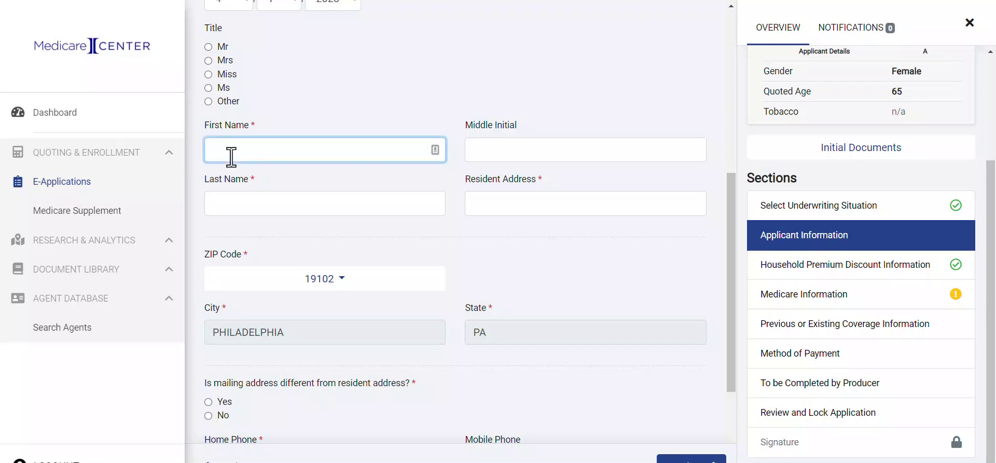
{"action": "type", "text": "S"}
{"action": "left_click", "coordinate": [221, 225]}
{"action": "scroll", "coordinate": [266, 254], "scroll_direction": "down", "scroll_amount": 1}
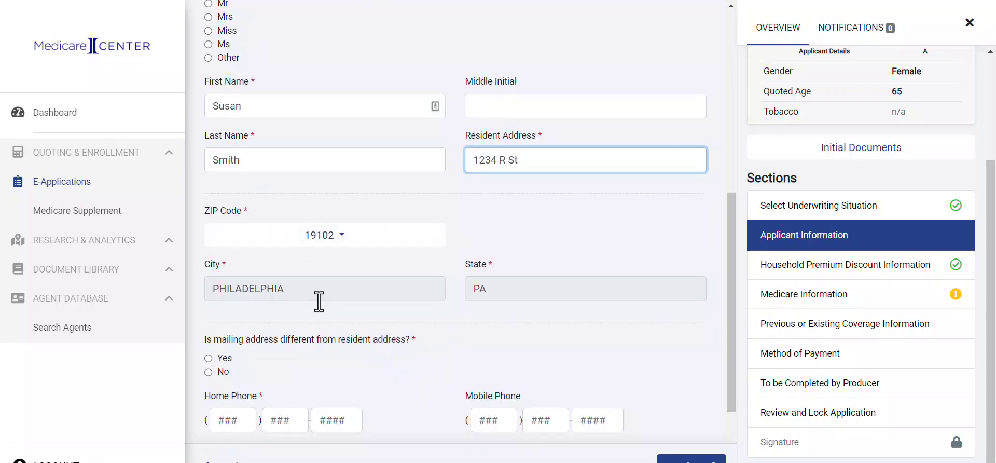
{"action": "scroll", "coordinate": [326, 319], "scroll_direction": "down", "scroll_amount": 3}
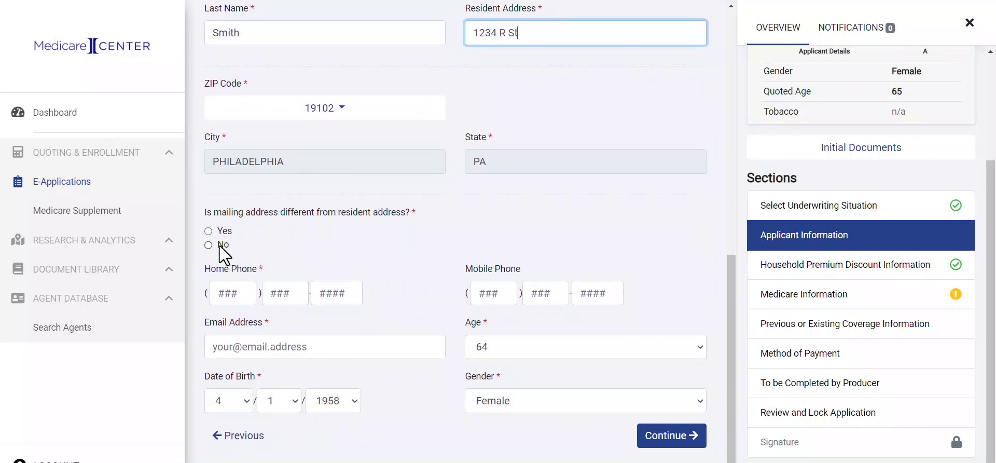
Answer No to a separate mailing address, enter the applicant's home phone and e-mail, and continue.
{"action": "left_click", "coordinate": [209, 245]}
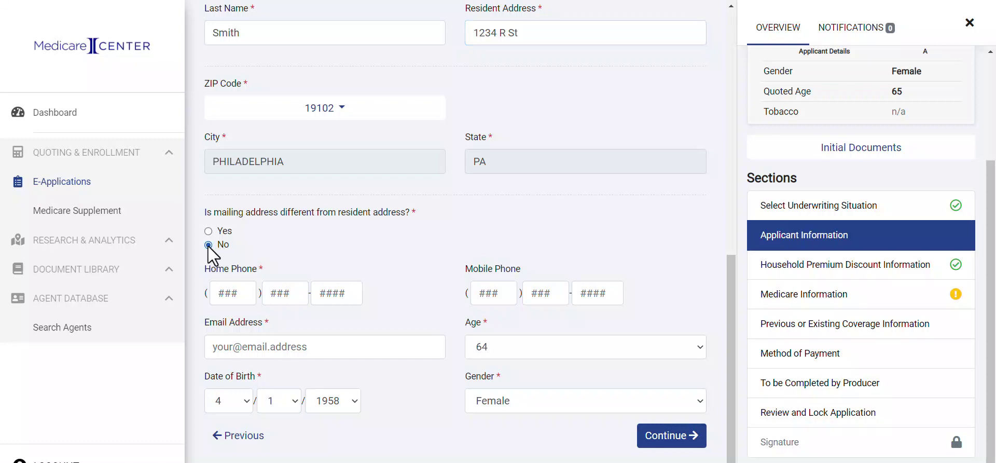
{"action": "left_click", "coordinate": [237, 293]}
{"action": "type", "text": "555) 555-55"}
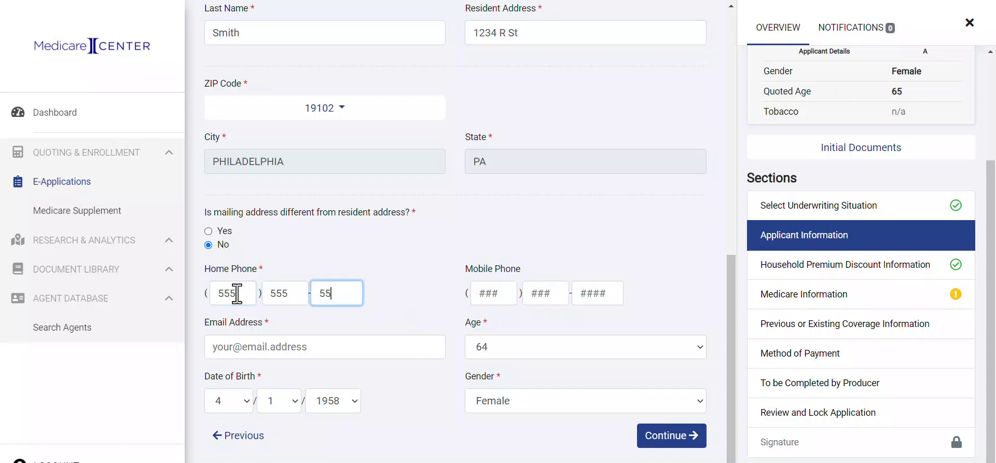
{"action": "type", "text": "55"}
{"action": "left_click", "coordinate": [299, 346]}
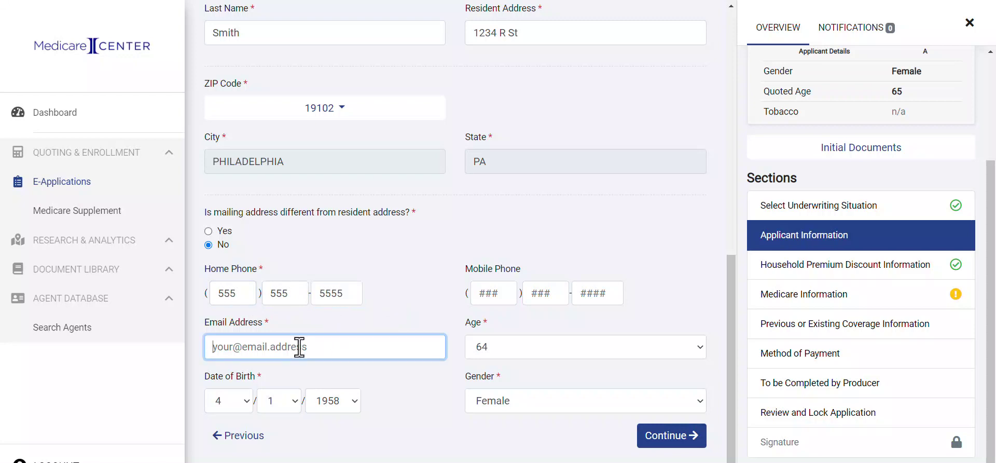
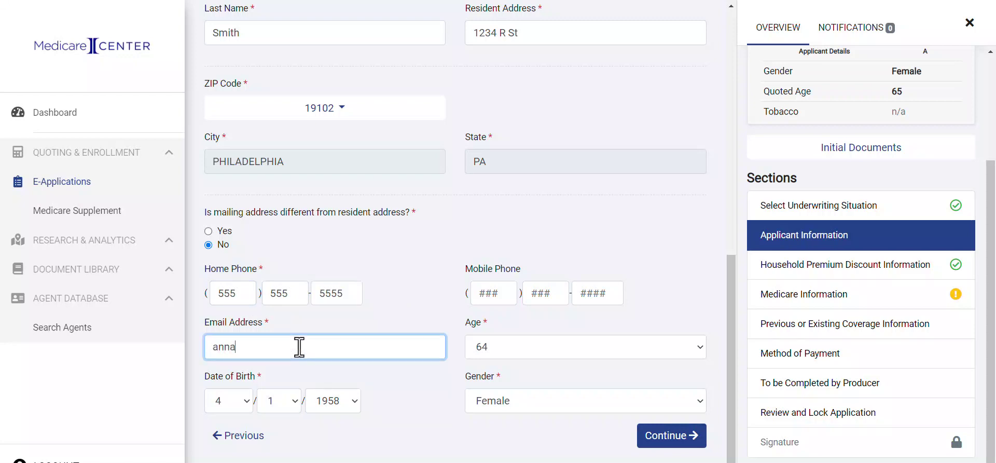
{"action": "left_click", "coordinate": [684, 447]}
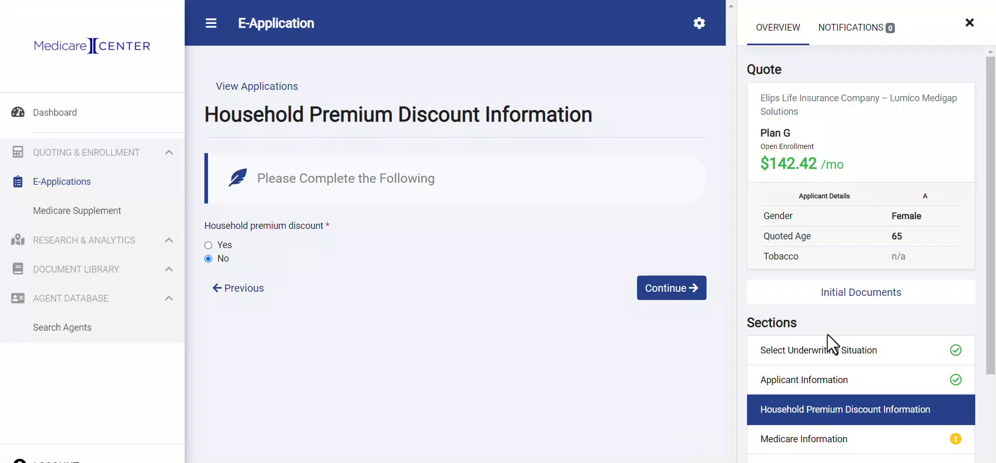
Apply the household discount as married living with spouse, entering the spouse's first name, and continue.
{"action": "scroll", "coordinate": [826, 334], "scroll_direction": "down", "scroll_amount": 3}
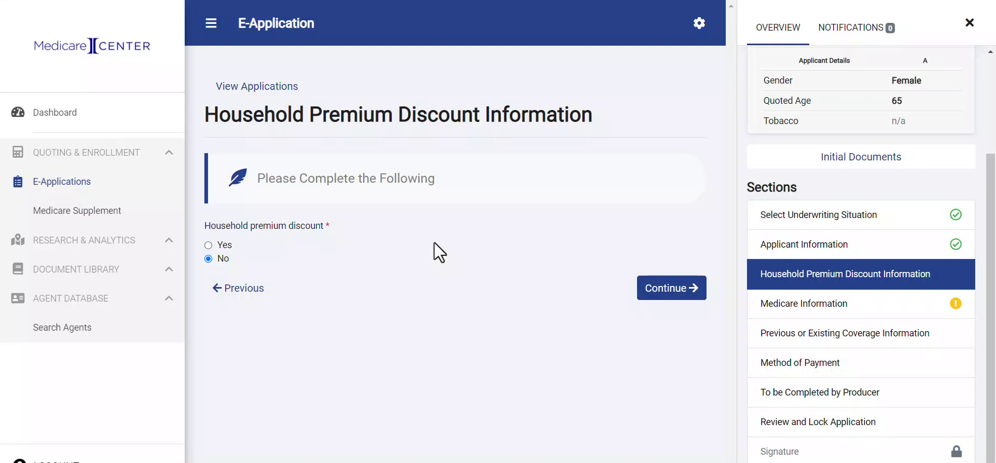
{"action": "left_click", "coordinate": [208, 245]}
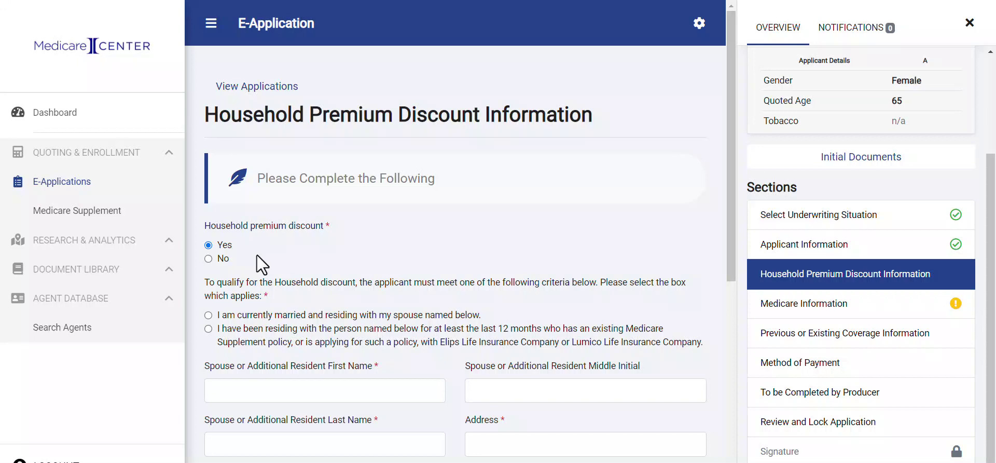
{"action": "scroll", "coordinate": [257, 255], "scroll_direction": "down", "scroll_amount": 3}
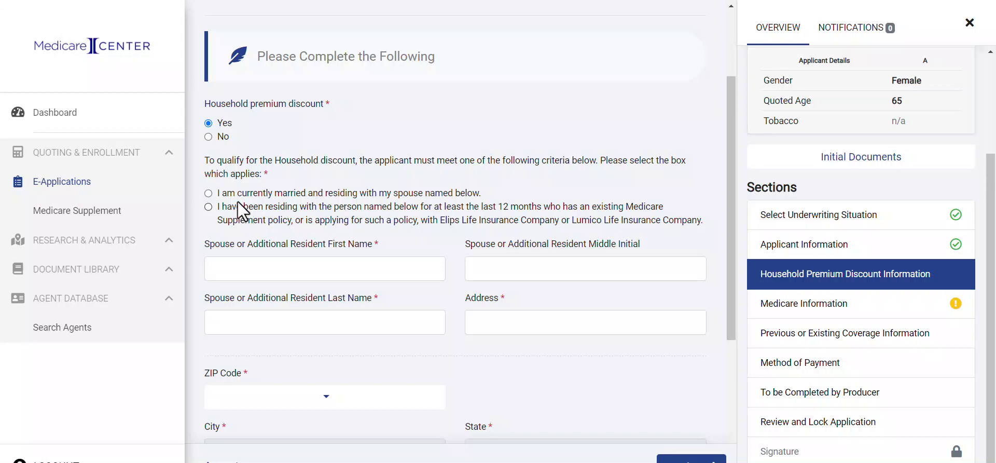
{"action": "left_click", "coordinate": [208, 194]}
{"action": "scroll", "coordinate": [292, 240], "scroll_direction": "down", "scroll_amount": 2}
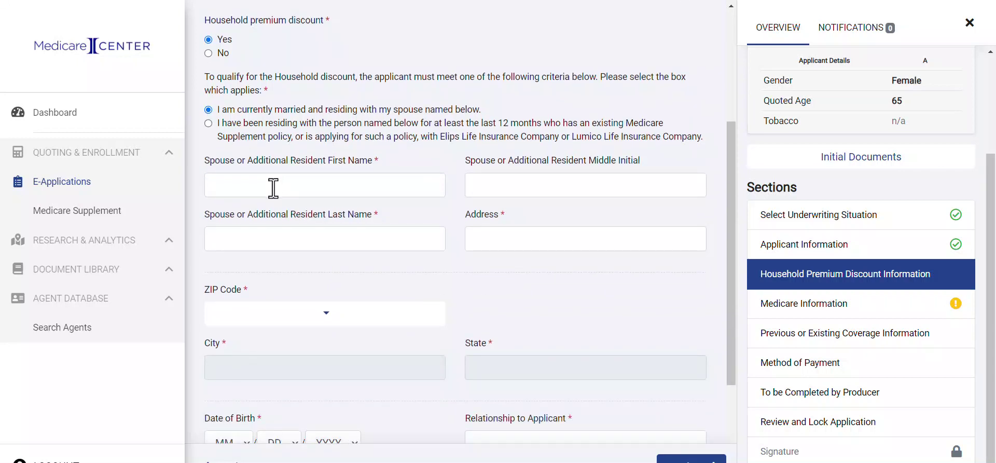
{"action": "left_click", "coordinate": [274, 188]}
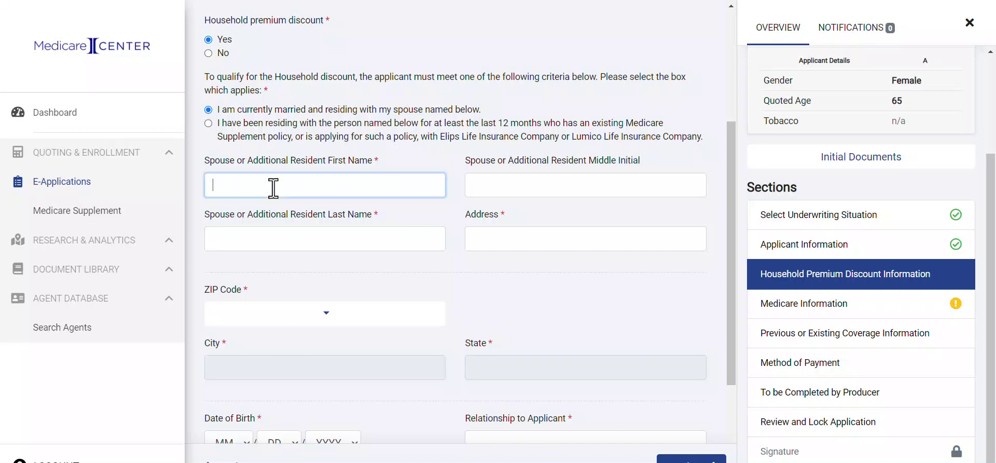
{"action": "type", "text": "John"}
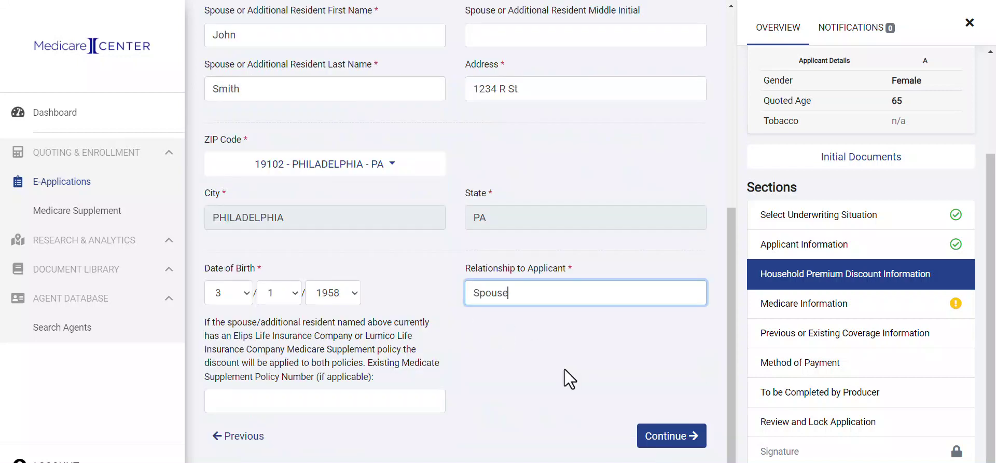
{"action": "left_click", "coordinate": [669, 440]}
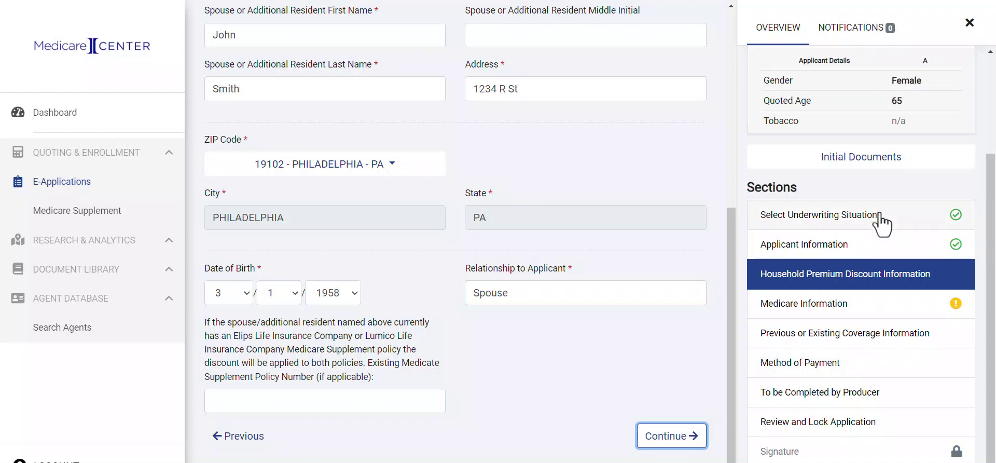
{"action": "scroll", "coordinate": [882, 220], "scroll_direction": "up", "scroll_amount": 3}
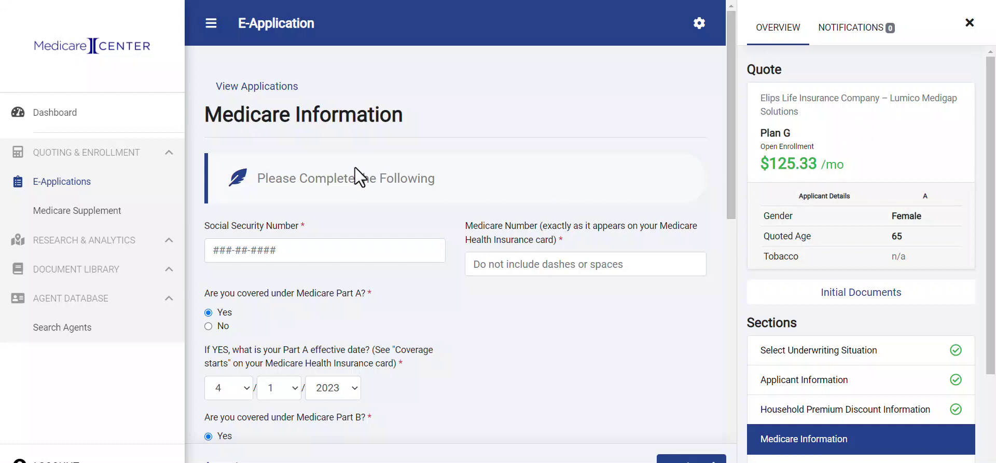
Enter the applicant's Social Security Number and Medicare Number.
{"action": "left_click", "coordinate": [226, 249]}
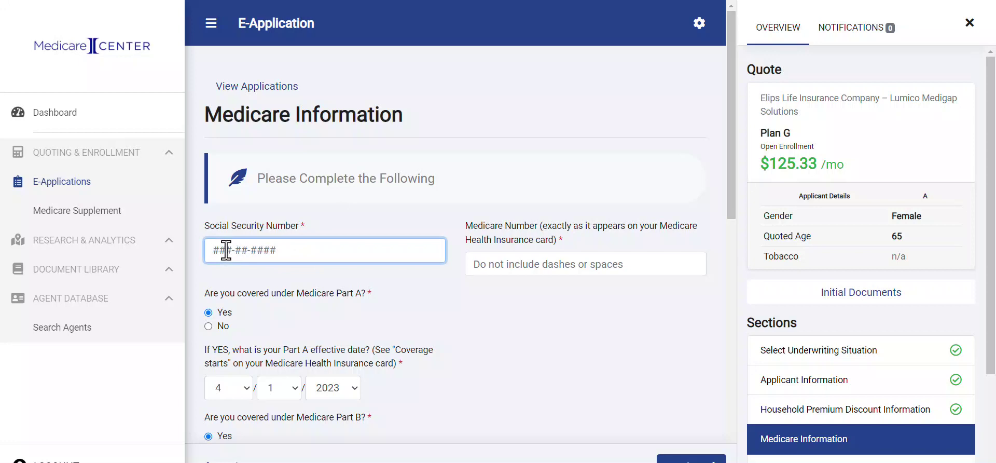
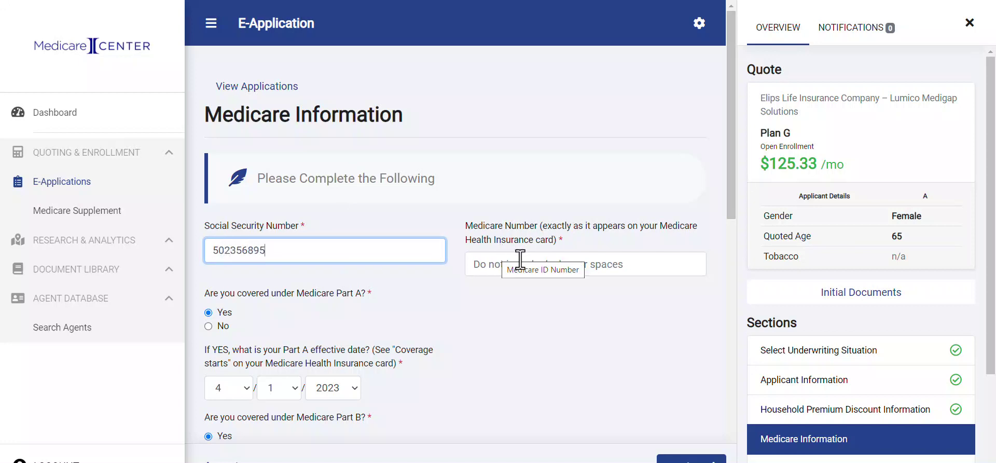
{"action": "left_click", "coordinate": [519, 267]}
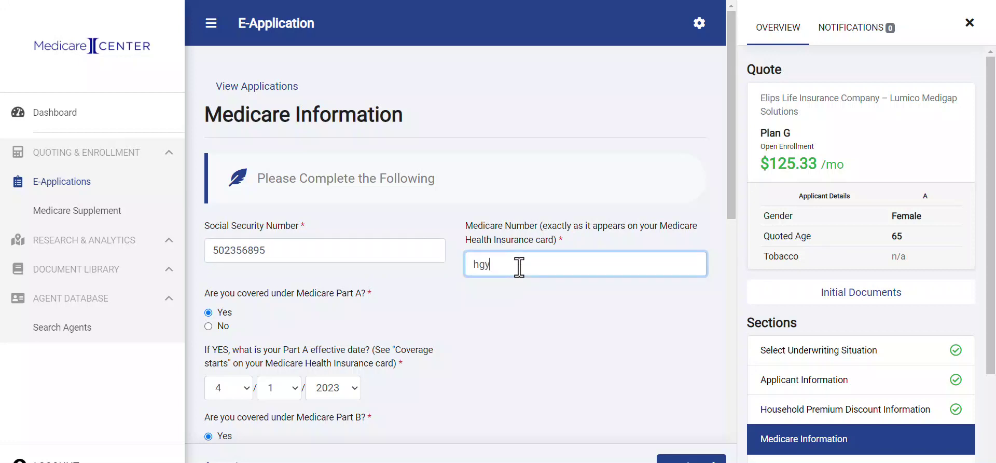
{"action": "scroll", "coordinate": [476, 351], "scroll_direction": "down", "scroll_amount": 1}
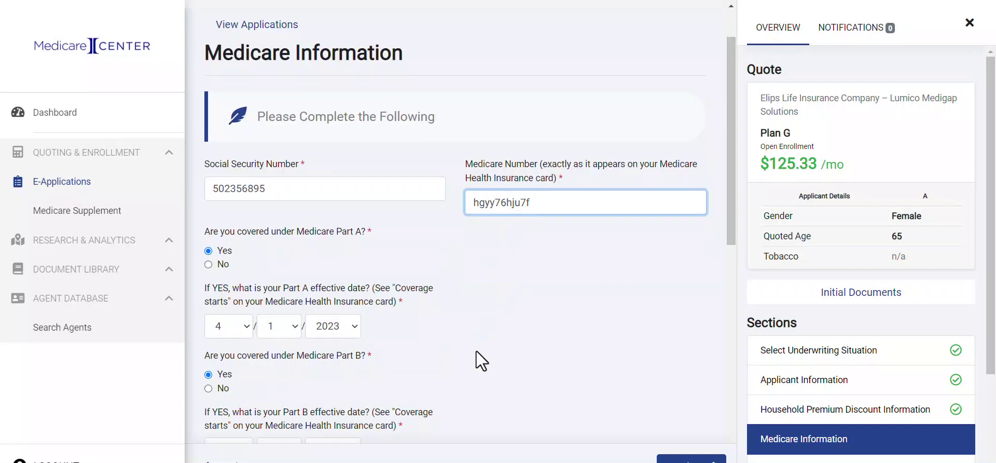
{"action": "scroll", "coordinate": [477, 351], "scroll_direction": "down", "scroll_amount": 3}
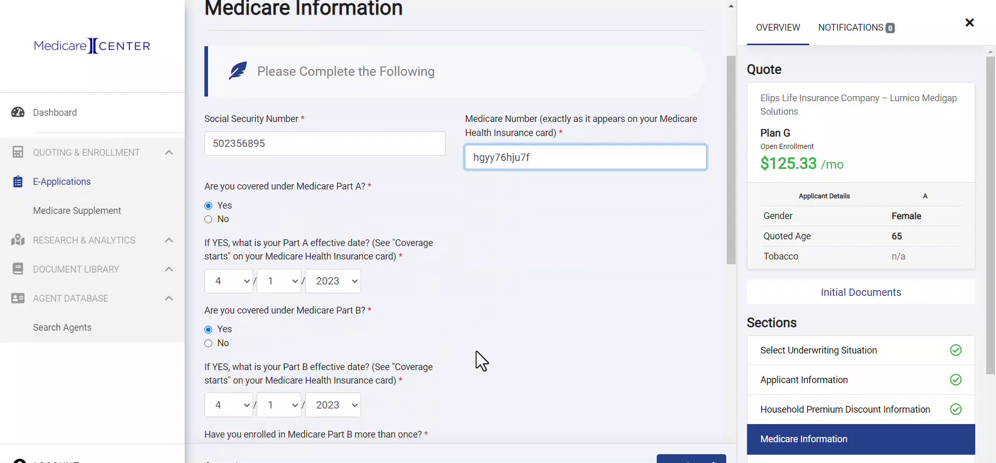
{"action": "scroll", "coordinate": [476, 350], "scroll_direction": "down", "scroll_amount": 1}
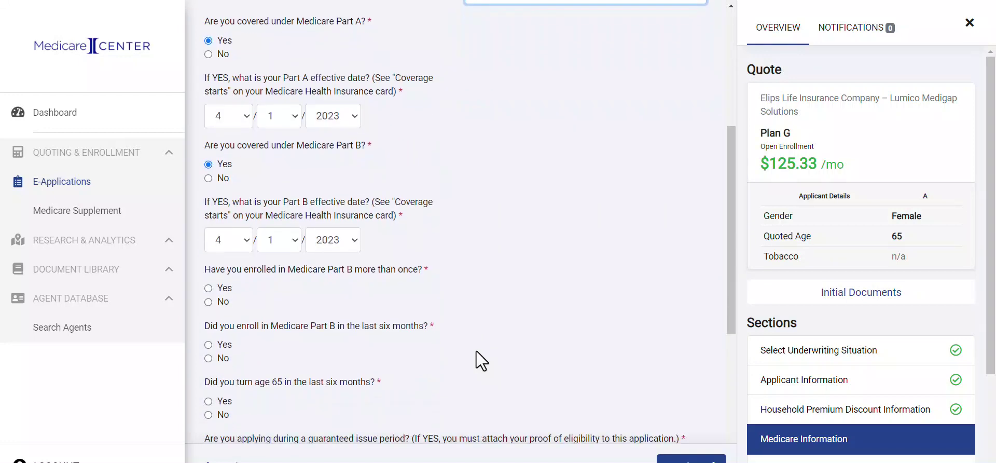
{"action": "scroll", "coordinate": [476, 350], "scroll_direction": "down", "scroll_amount": 2}
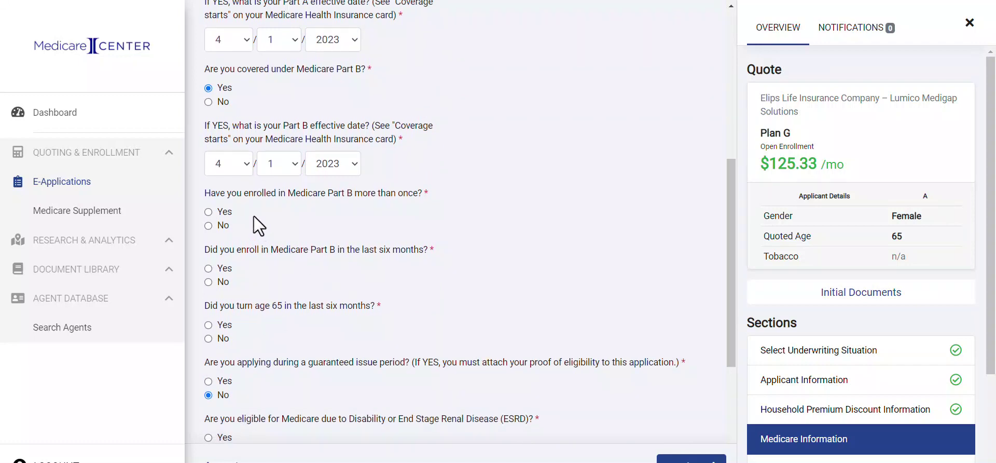
Answer the Part B enrollment questions, authorize electronic instructions and delivery, and submit.
{"action": "left_click", "coordinate": [208, 225]}
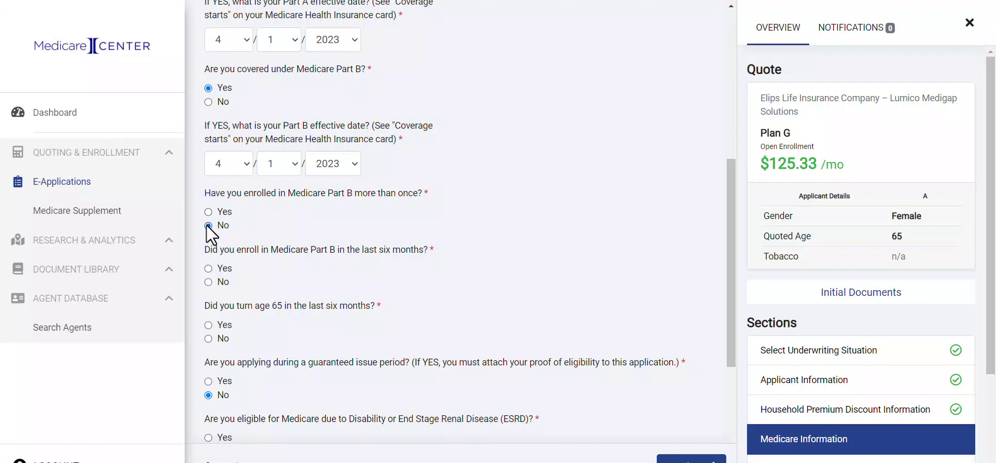
{"action": "left_click", "coordinate": [209, 268]}
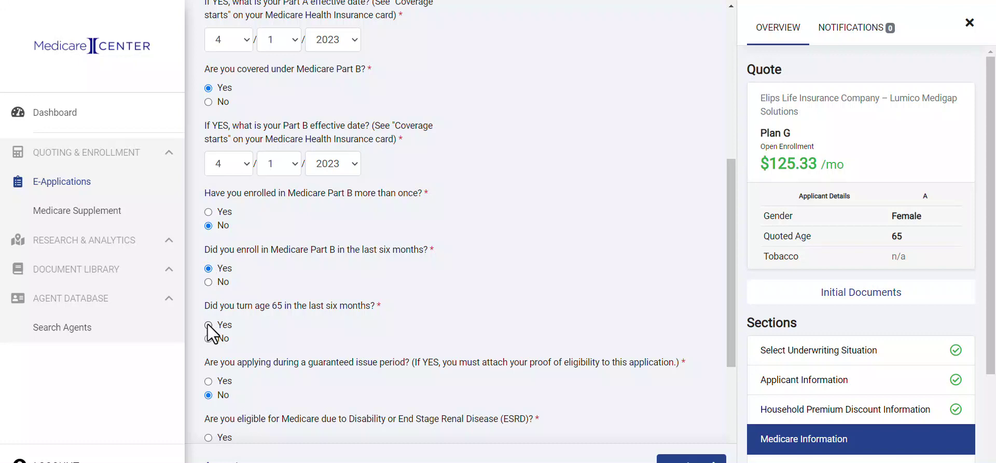
{"action": "scroll", "coordinate": [291, 338], "scroll_direction": "down", "scroll_amount": 3}
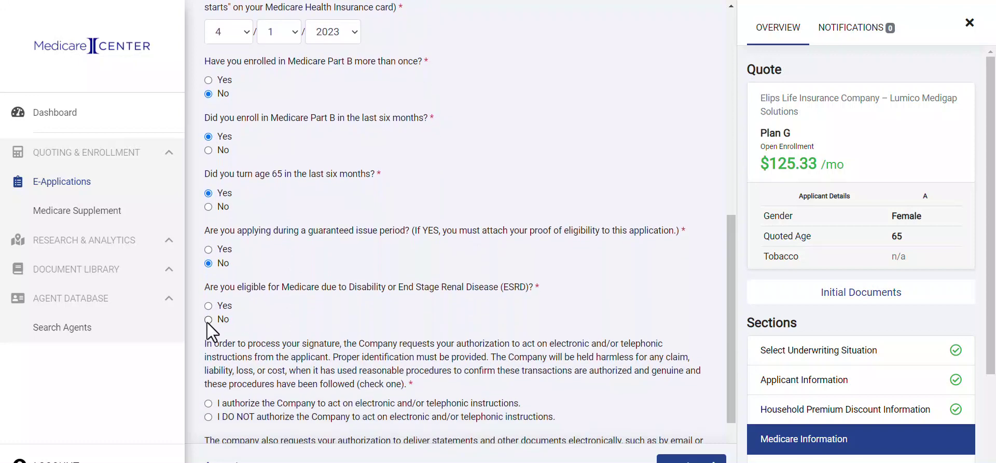
{"action": "scroll", "coordinate": [269, 332], "scroll_direction": "down", "scroll_amount": 2}
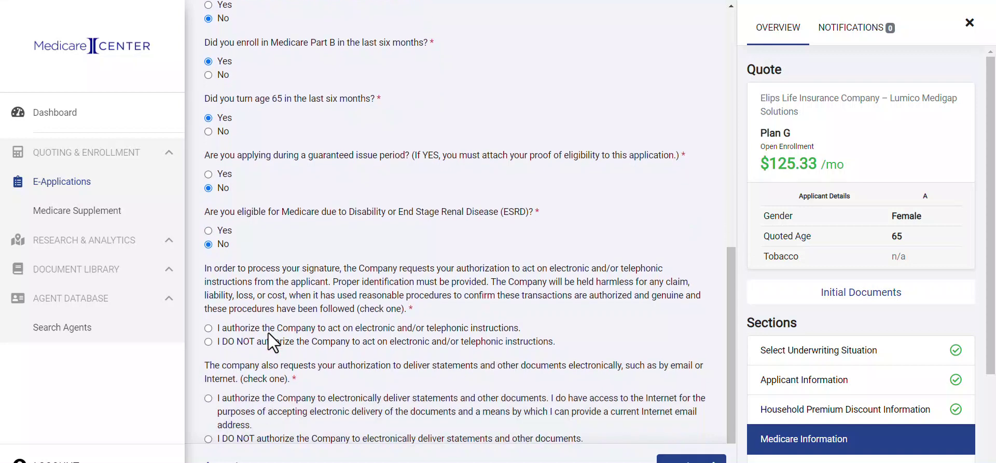
{"action": "scroll", "coordinate": [269, 332], "scroll_direction": "down", "scroll_amount": 1}
{"action": "left_click", "coordinate": [247, 296]}
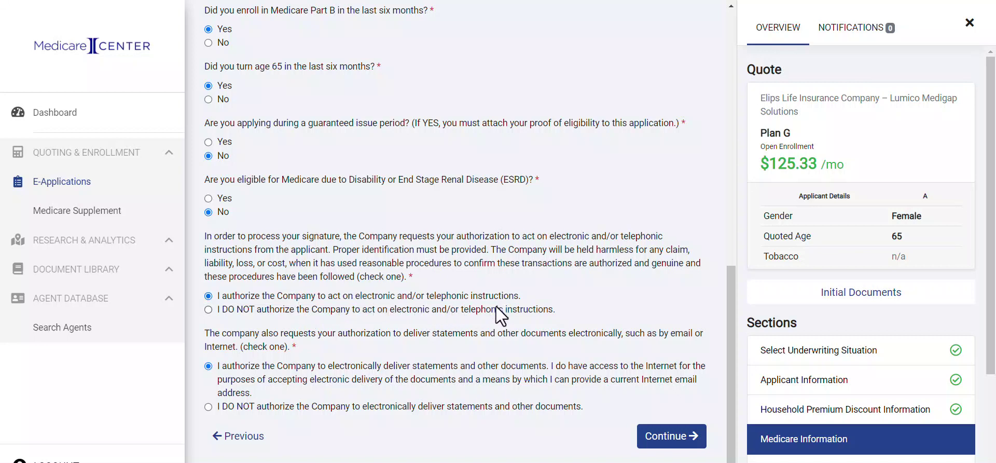
{"action": "left_click", "coordinate": [672, 437]}
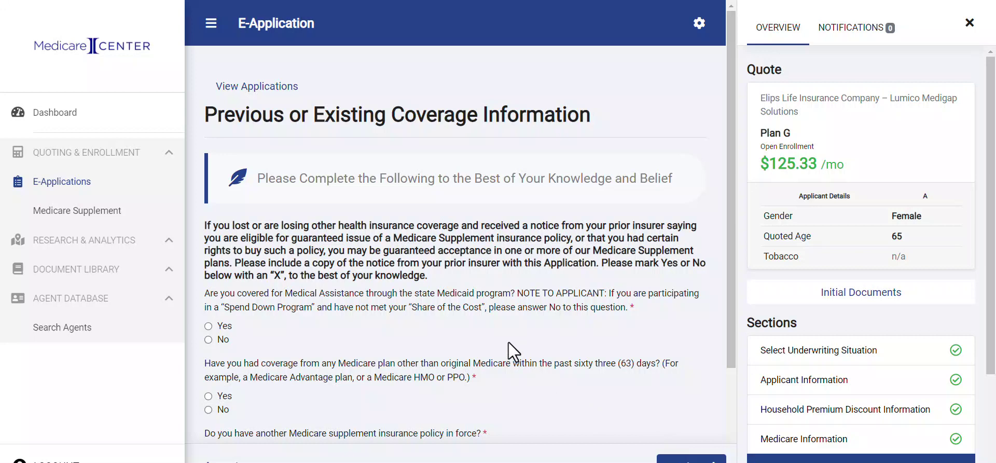
Answer No to Medicaid coverage and to other Medicare plan coverage.
{"action": "scroll", "coordinate": [509, 342], "scroll_direction": "down", "scroll_amount": 2}
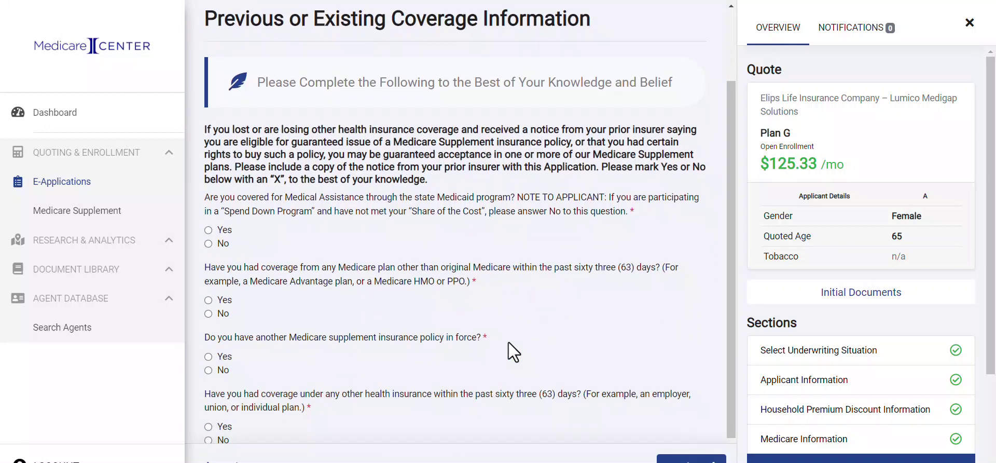
{"action": "scroll", "coordinate": [509, 341], "scroll_direction": "up", "scroll_amount": 1}
{"action": "scroll", "coordinate": [508, 341], "scroll_direction": "down", "scroll_amount": 1}
{"action": "scroll", "coordinate": [509, 341], "scroll_direction": "down", "scroll_amount": 1}
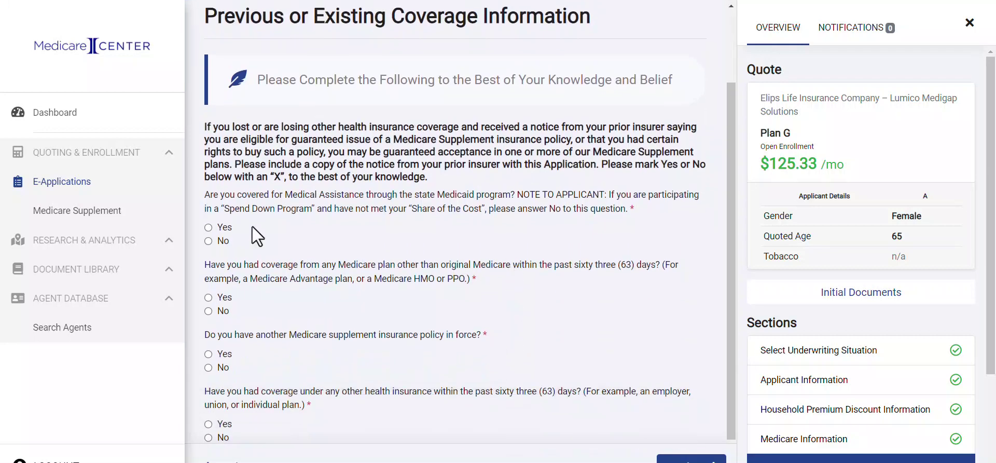
{"action": "left_click", "coordinate": [209, 241]}
{"action": "left_click", "coordinate": [208, 311]}
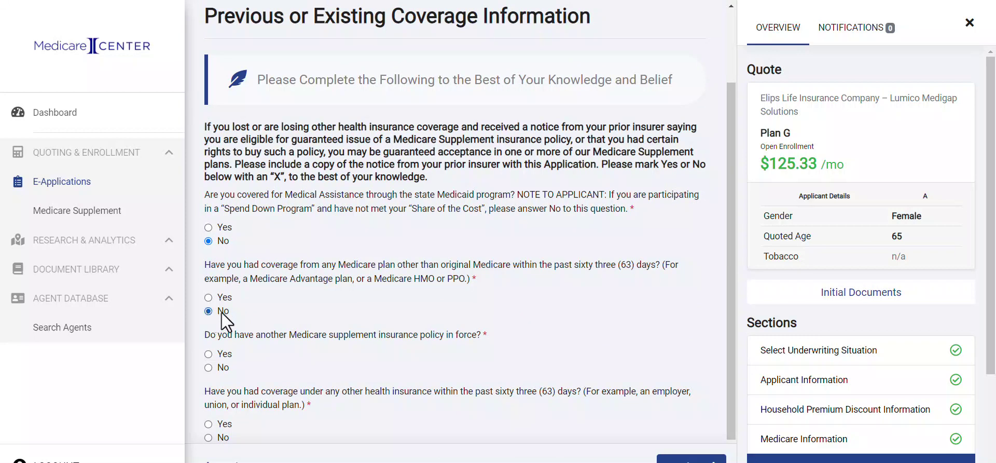
Answer No to another supplement policy and other recent health insurance, then submit.
{"action": "scroll", "coordinate": [270, 322], "scroll_direction": "down", "scroll_amount": 1}
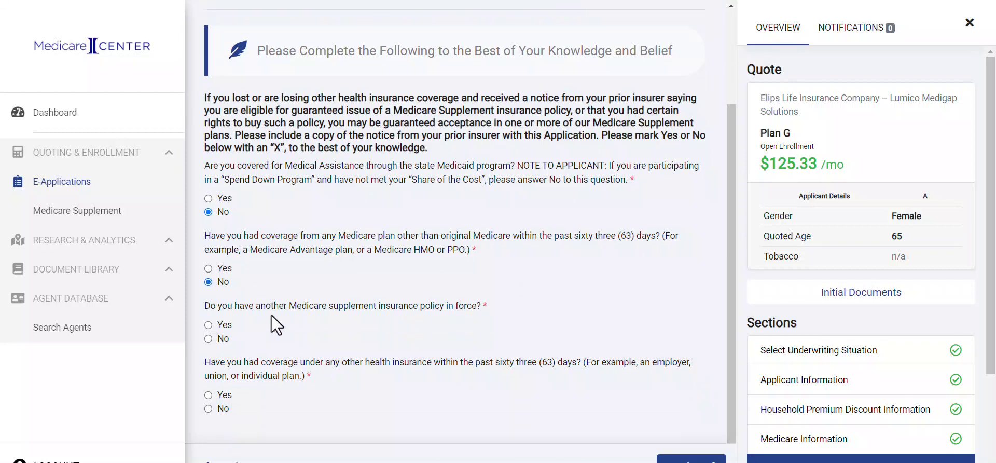
{"action": "left_click", "coordinate": [209, 336]}
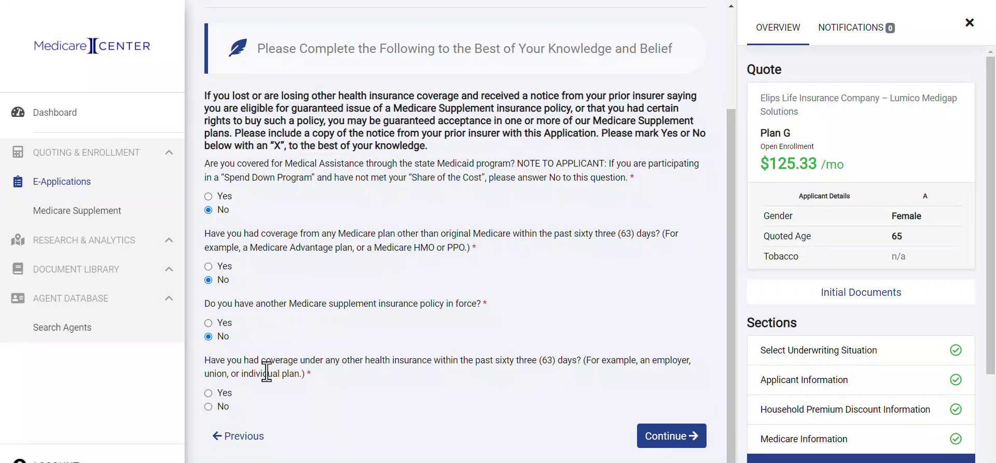
{"action": "left_click", "coordinate": [208, 392]}
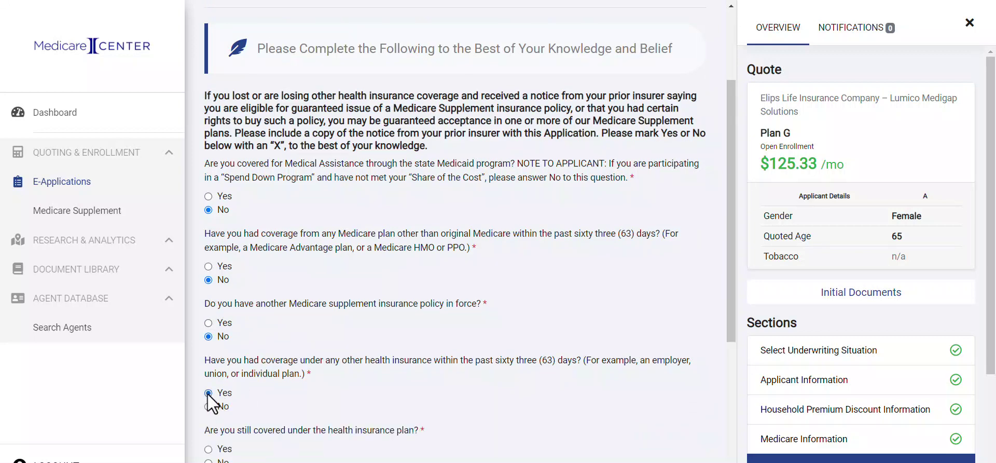
{"action": "scroll", "coordinate": [289, 405], "scroll_direction": "down", "scroll_amount": 3}
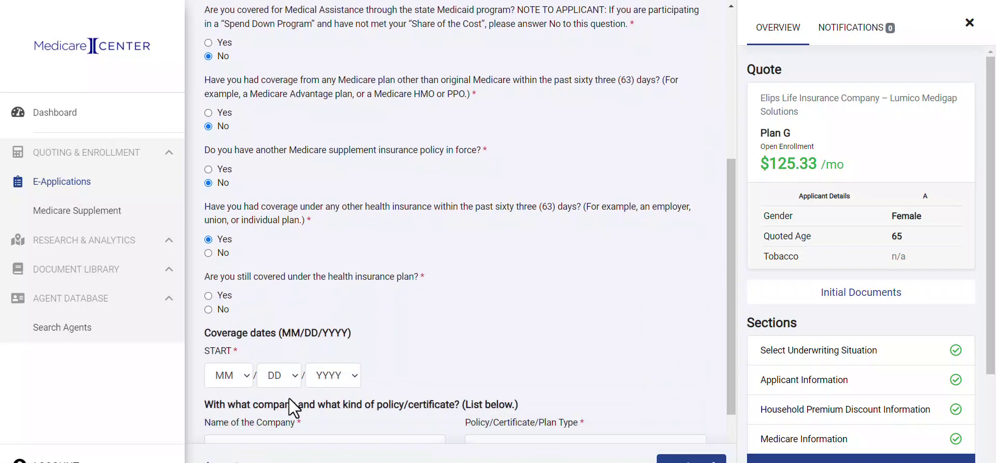
{"action": "scroll", "coordinate": [289, 399], "scroll_direction": "down", "scroll_amount": 2}
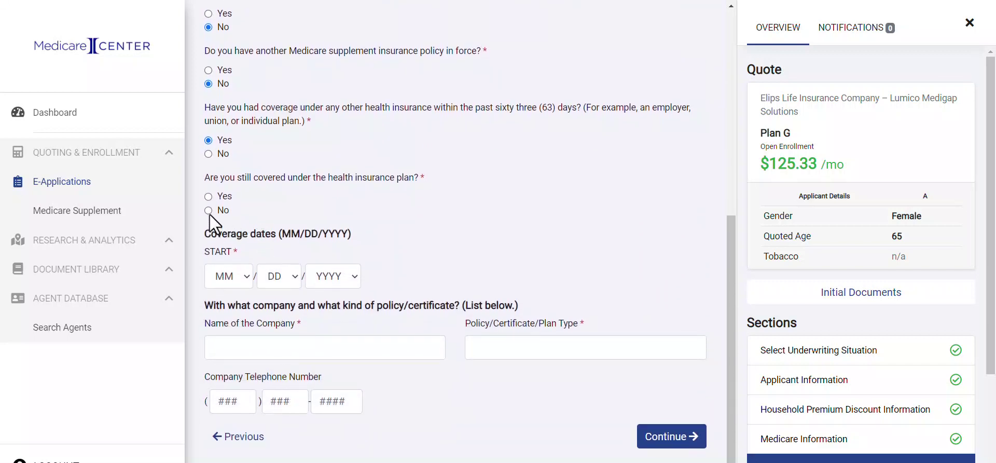
{"action": "left_click", "coordinate": [208, 155]}
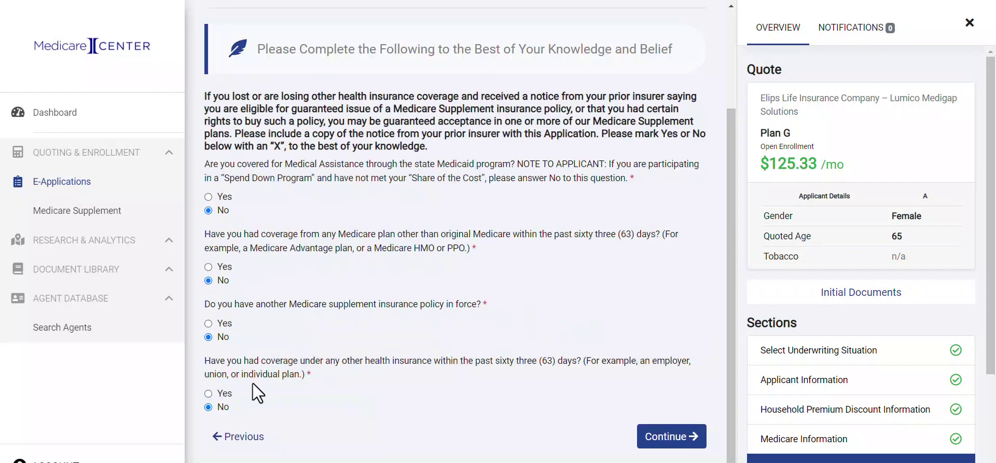
{"action": "left_click", "coordinate": [675, 437]}
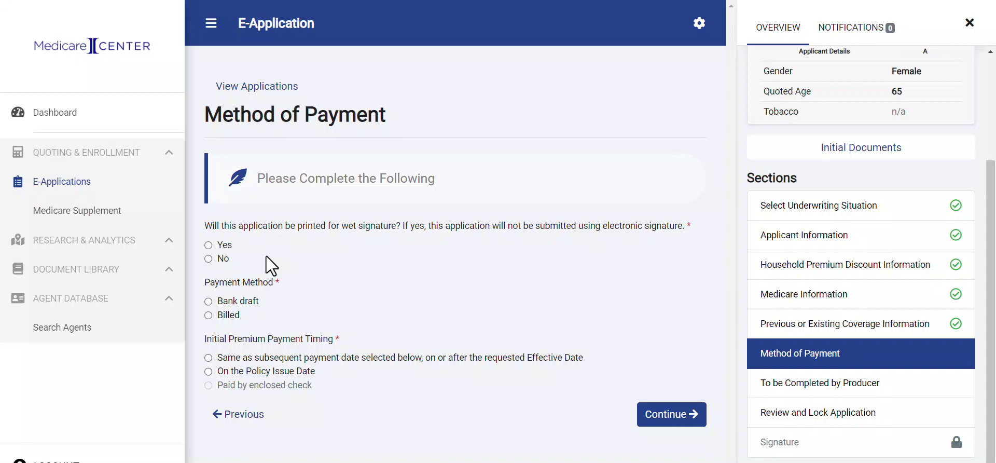
Choose no wet signature and monthly bank draft payments on the first of the month.
{"action": "left_click", "coordinate": [208, 259]}
{"action": "left_click", "coordinate": [208, 301]}
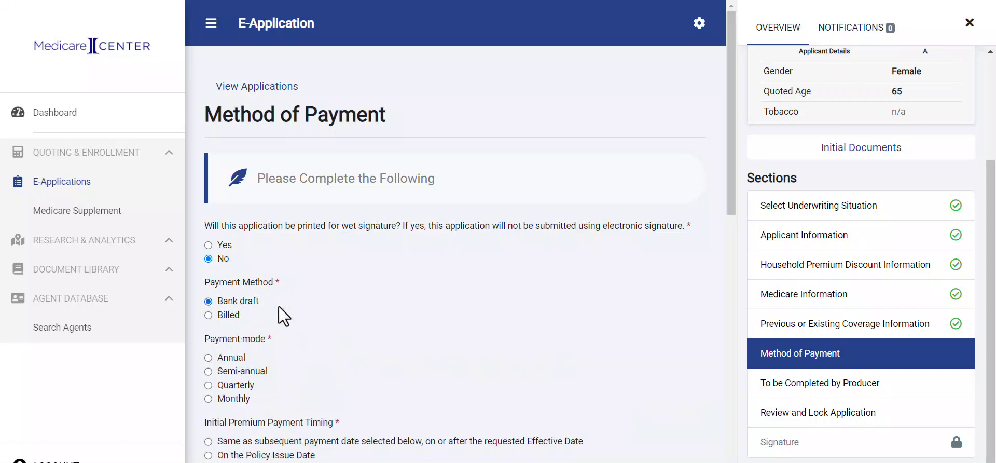
{"action": "scroll", "coordinate": [336, 326], "scroll_direction": "down", "scroll_amount": 3}
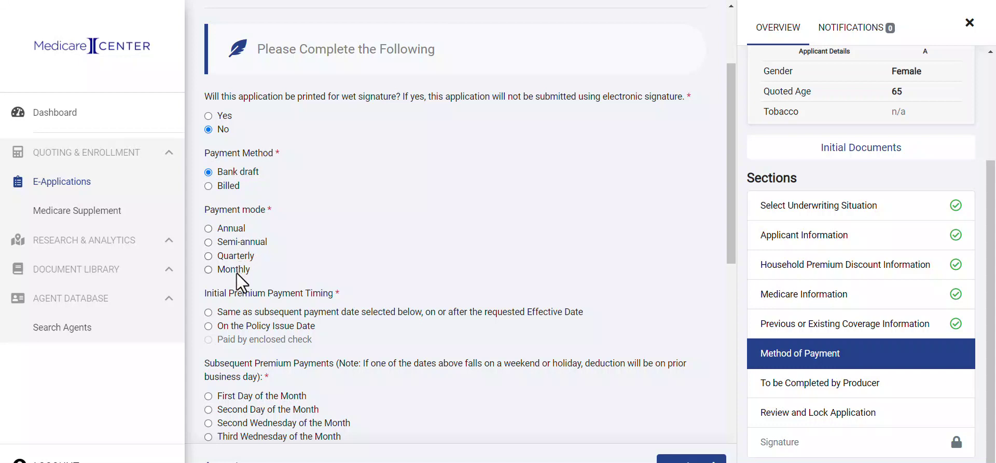
{"action": "left_click", "coordinate": [215, 190]}
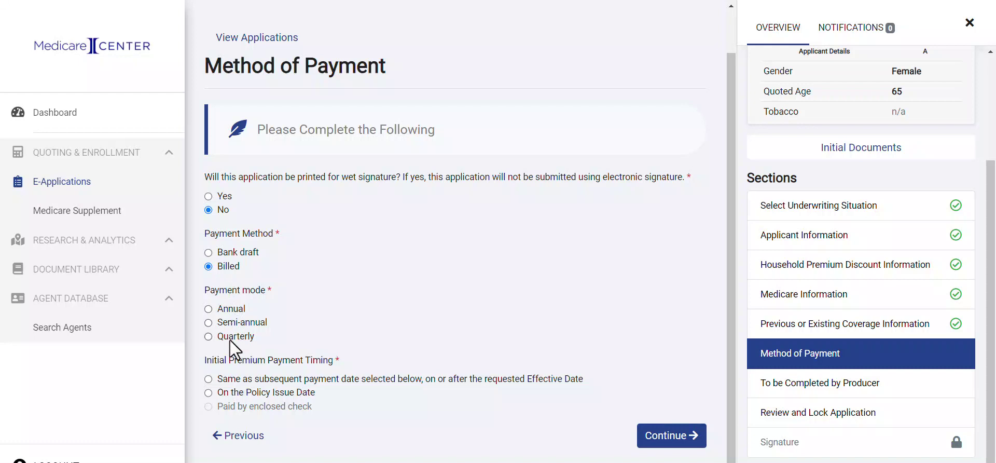
{"action": "left_click", "coordinate": [209, 252]}
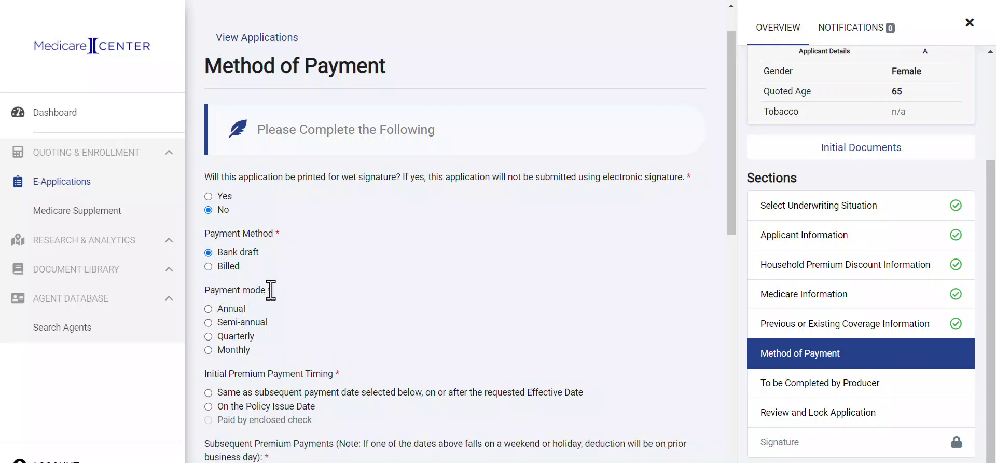
{"action": "left_click", "coordinate": [209, 350]}
{"action": "scroll", "coordinate": [298, 353], "scroll_direction": "down", "scroll_amount": 3}
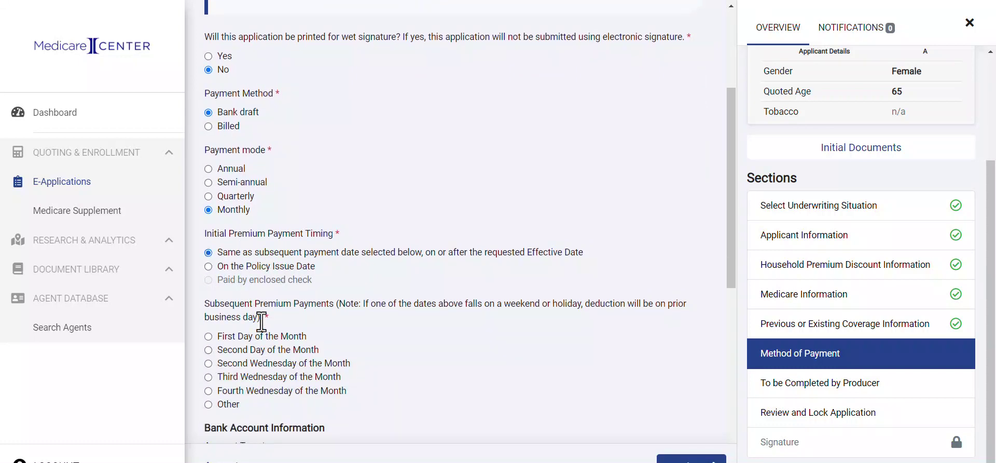
{"action": "scroll", "coordinate": [263, 327], "scroll_direction": "down", "scroll_amount": 3}
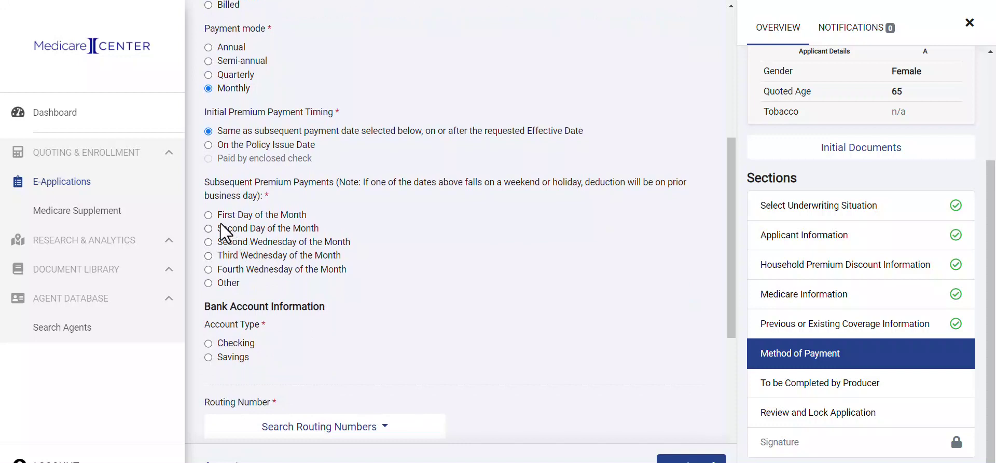
{"action": "left_click", "coordinate": [208, 215]}
{"action": "scroll", "coordinate": [263, 286], "scroll_direction": "down", "scroll_amount": 3}
Pick First National Bank routing 011201830 and enter the bank account number.
{"action": "scroll", "coordinate": [263, 285], "scroll_direction": "down", "scroll_amount": 1}
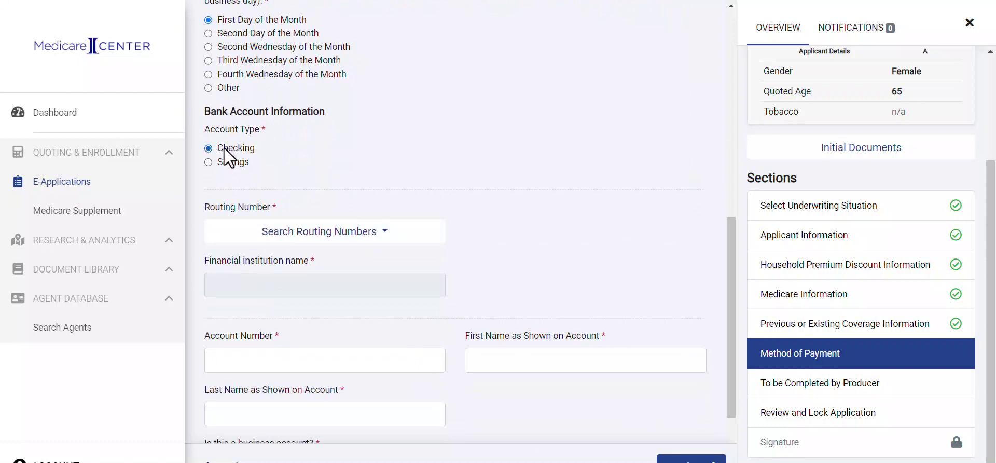
{"action": "scroll", "coordinate": [225, 149], "scroll_direction": "down", "scroll_amount": 1}
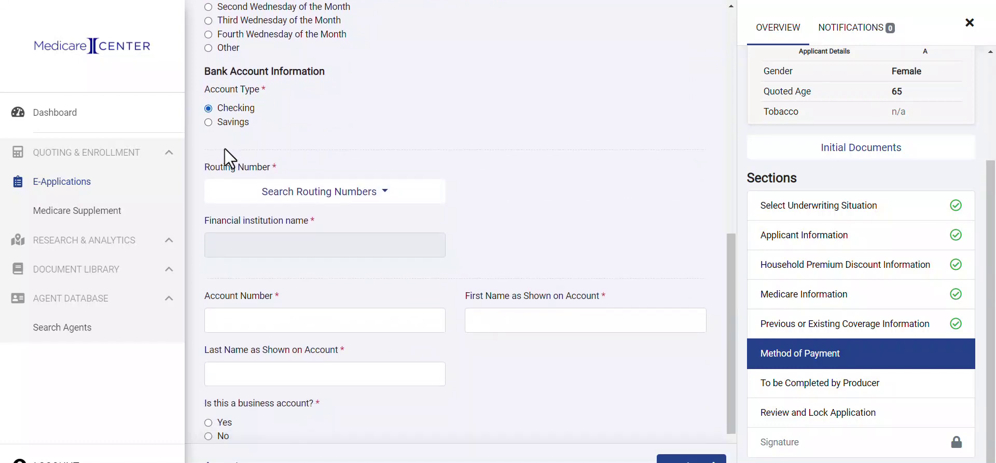
{"action": "left_click", "coordinate": [271, 197]}
{"action": "left_click", "coordinate": [261, 222]}
{"action": "type", "text": "f"}
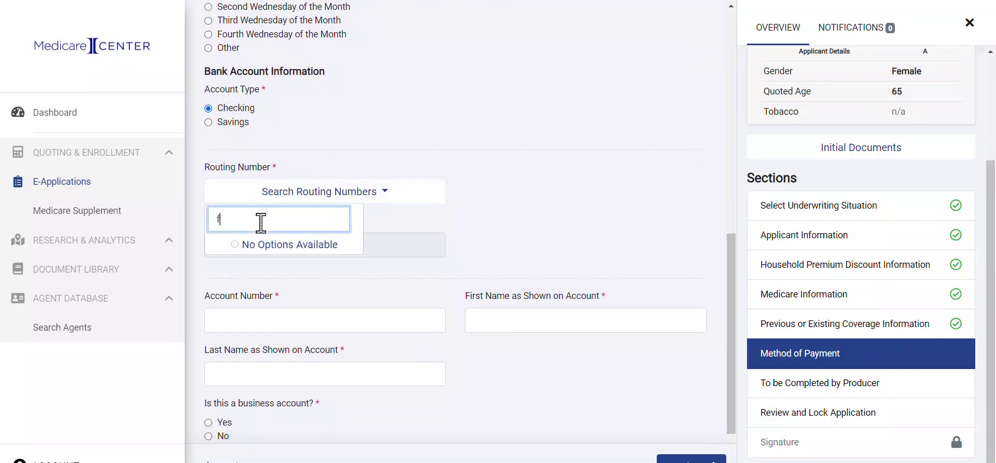
{"action": "type", "text": "irst natio"}
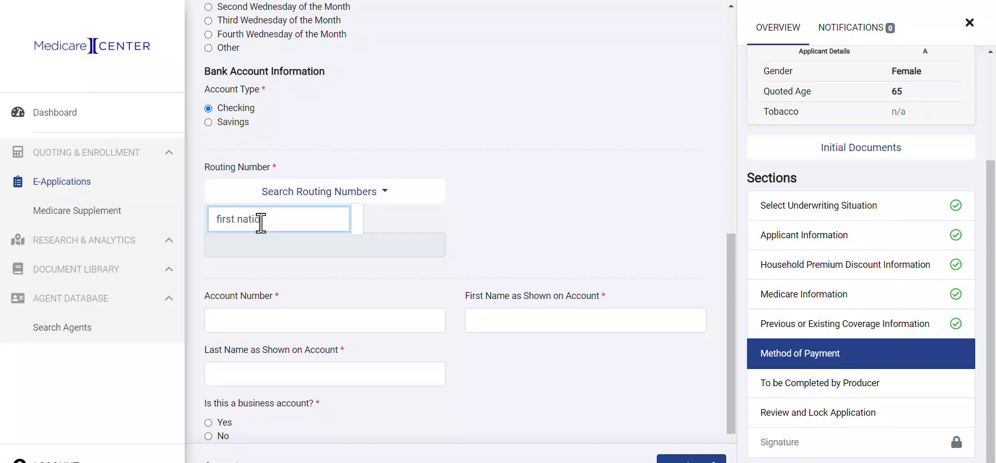
{"action": "type", "text": "nal"}
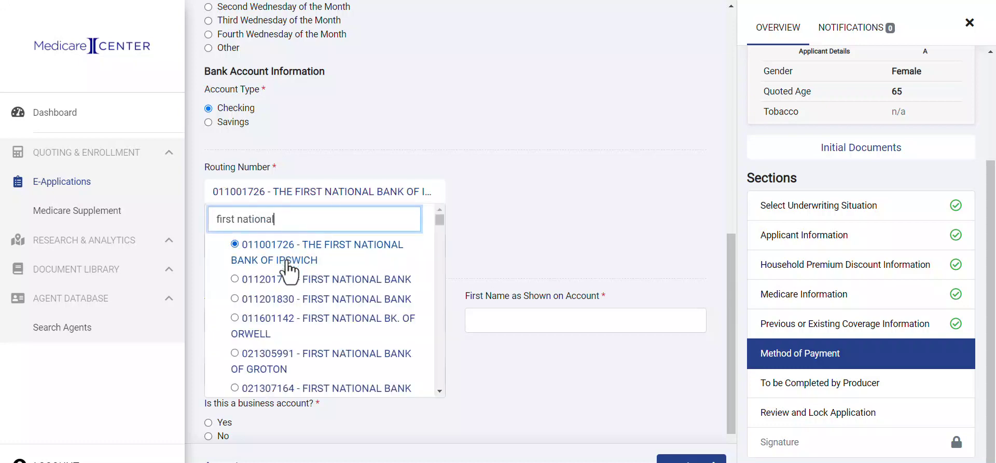
{"action": "left_click", "coordinate": [289, 301]}
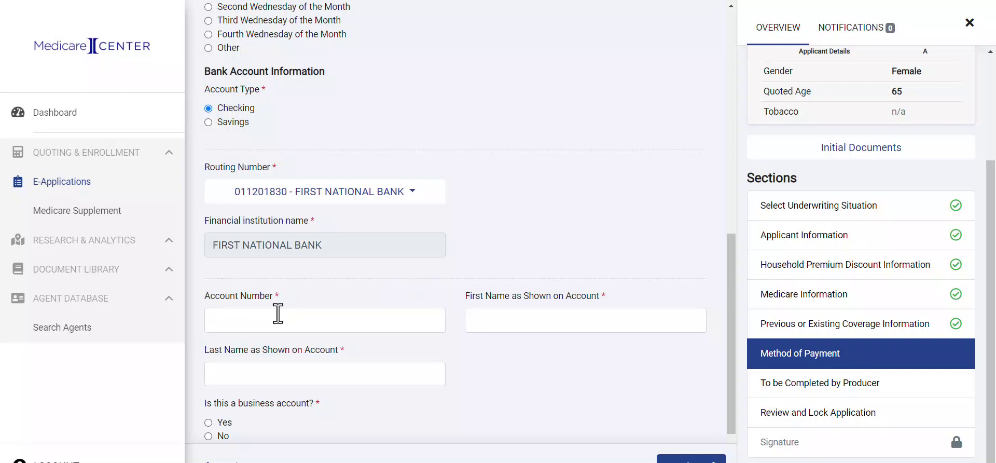
{"action": "left_click", "coordinate": [269, 322]}
{"action": "type", "text": "1234"}
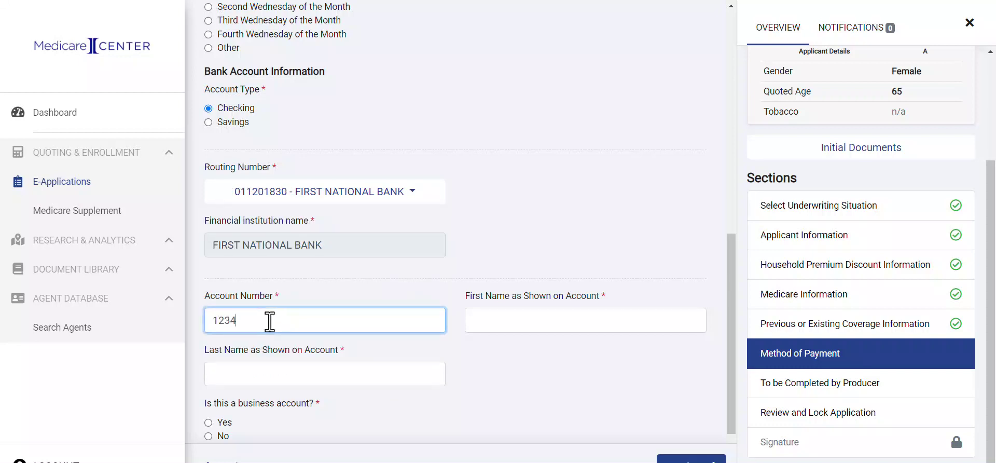
{"action": "type", "text": "56789"}
Enter the account holder's first and last name and mark it not a business account.
{"action": "scroll", "coordinate": [267, 321], "scroll_direction": "down", "scroll_amount": 3}
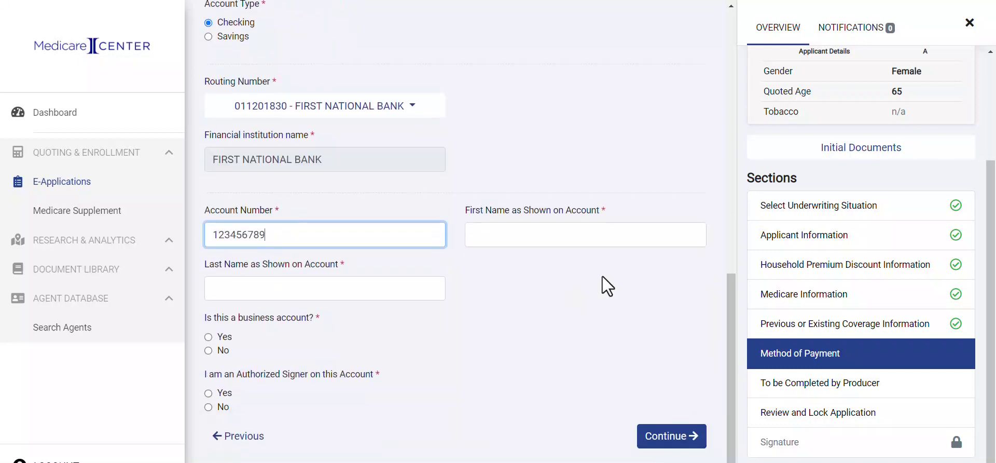
{"action": "left_click", "coordinate": [520, 237]}
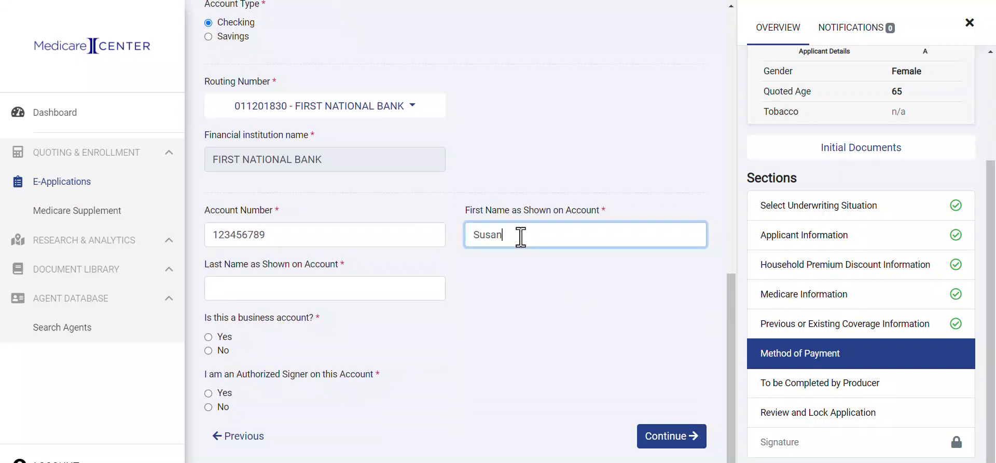
{"action": "left_click", "coordinate": [387, 297]}
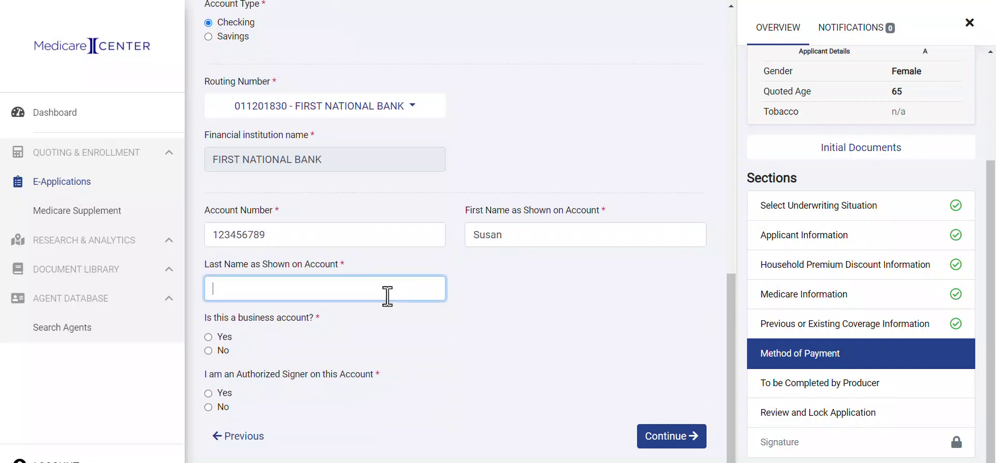
{"action": "type", "text": "s"}
{"action": "key", "text": "BackSpace"}
{"action": "left_click", "coordinate": [208, 351]}
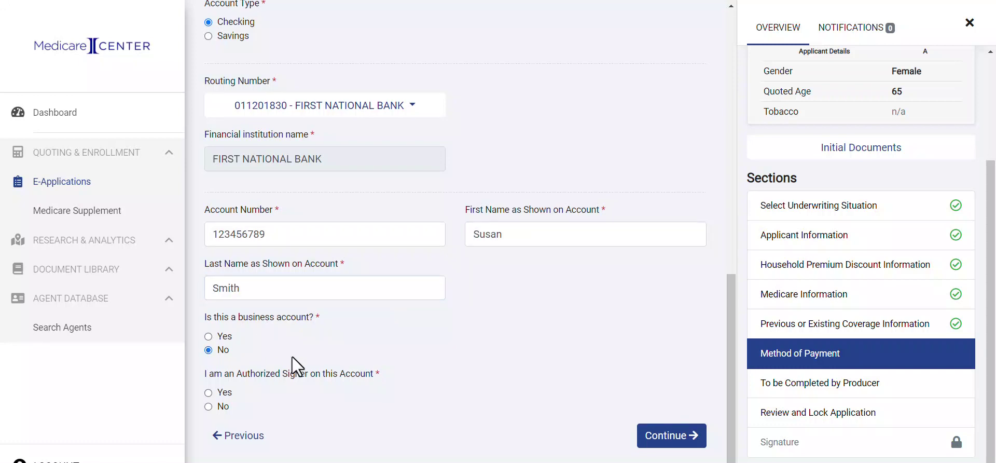
Confirm the applicant is an authorized signer and submit the Method of Payment section.
{"action": "left_click", "coordinate": [208, 392]}
{"action": "left_click", "coordinate": [659, 438]}
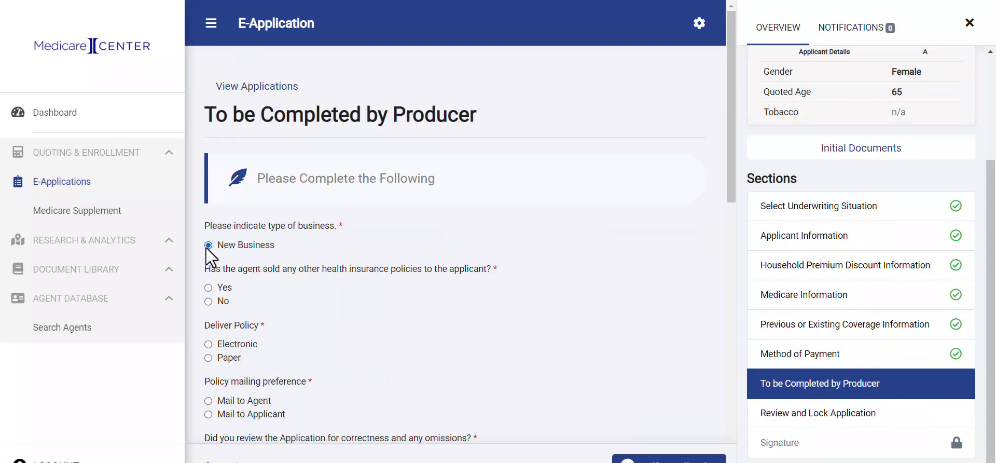
{"action": "scroll", "coordinate": [243, 300], "scroll_direction": "down", "scroll_amount": 1}
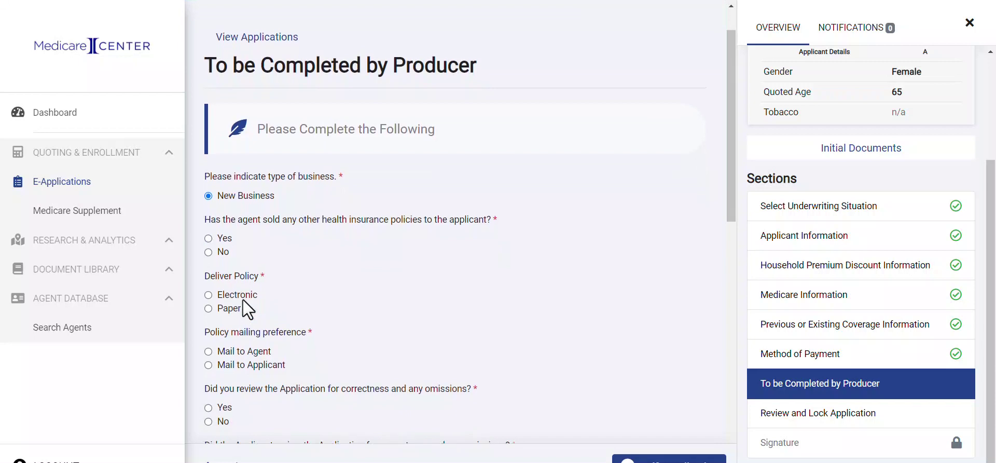
{"action": "scroll", "coordinate": [243, 300], "scroll_direction": "down", "scroll_amount": 1}
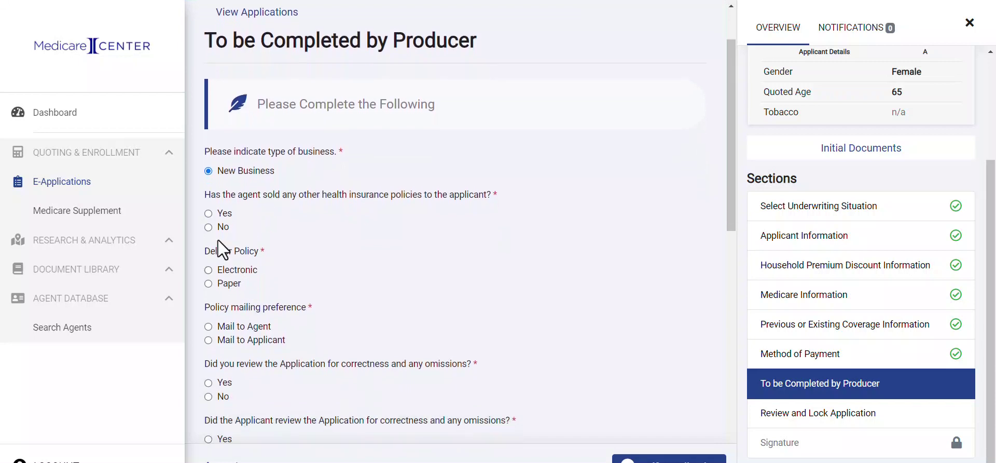
Answer No to other policies sold by the agent and confirm the producer reviewed the application.
{"action": "left_click", "coordinate": [209, 213]}
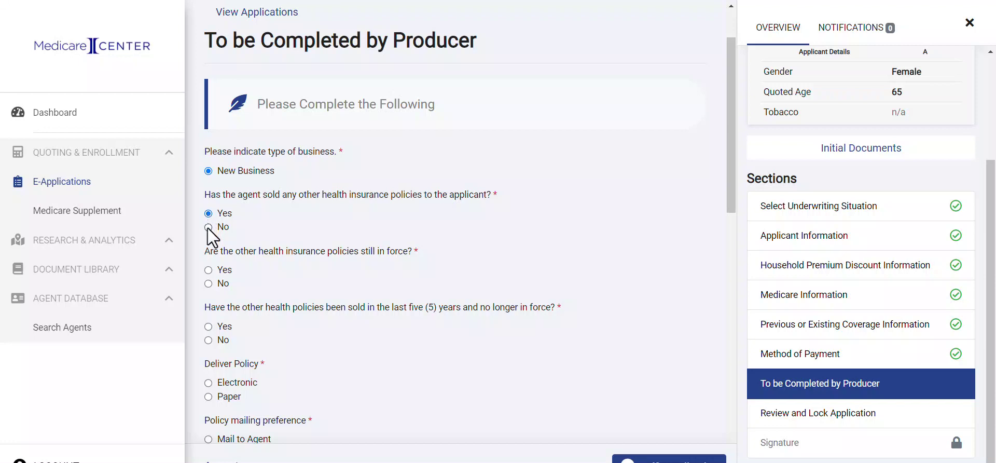
{"action": "left_click", "coordinate": [208, 227]}
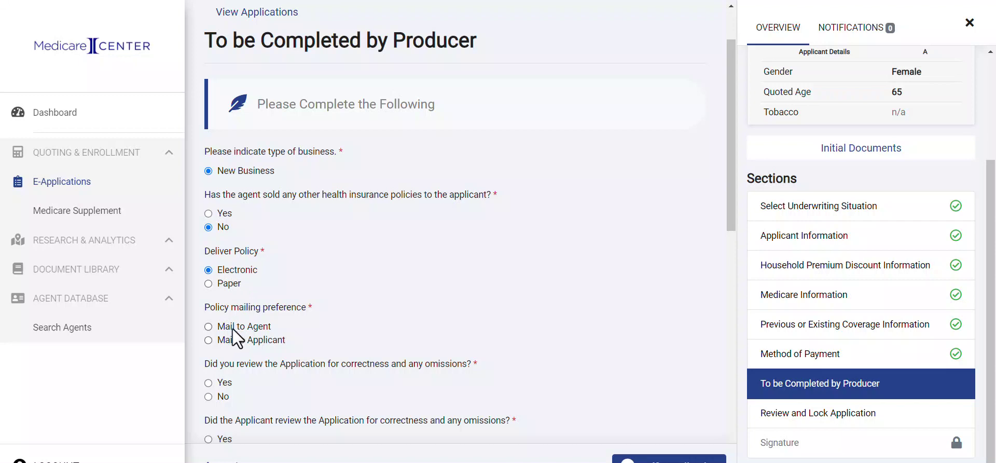
{"action": "scroll", "coordinate": [232, 328], "scroll_direction": "down", "scroll_amount": 3}
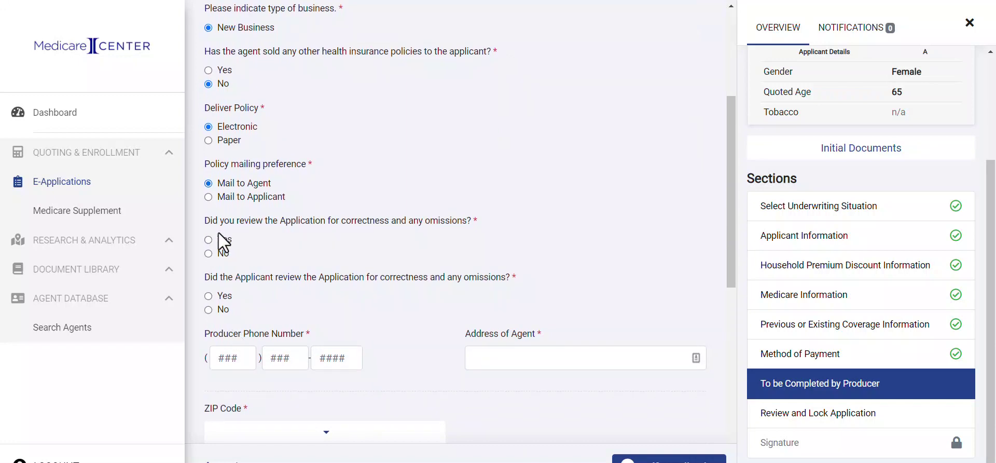
{"action": "left_click", "coordinate": [209, 240]}
{"action": "scroll", "coordinate": [245, 287], "scroll_direction": "down", "scroll_amount": 1}
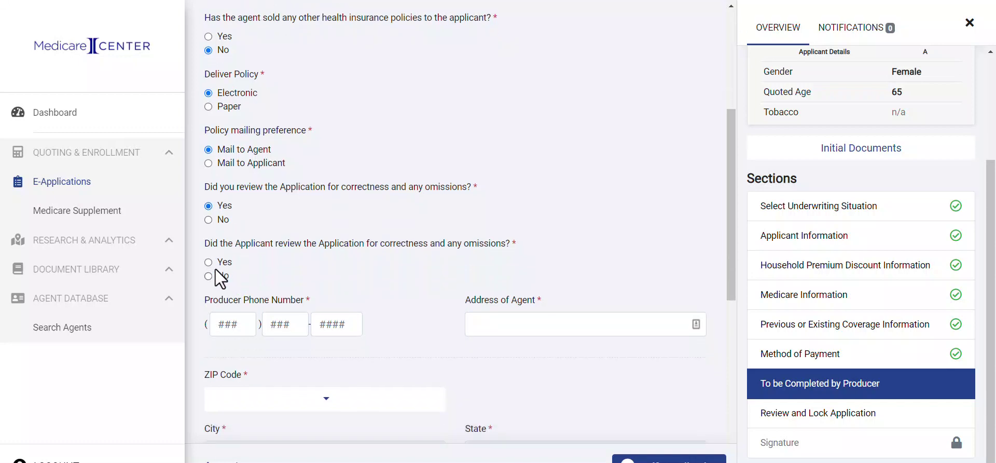
{"action": "scroll", "coordinate": [322, 274], "scroll_direction": "down", "scroll_amount": 3}
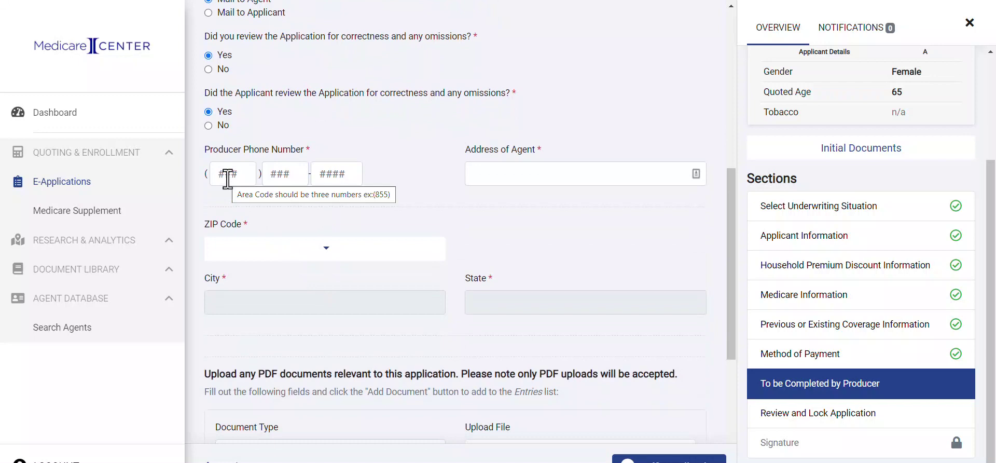
Enter the producer's phone number and the agent's street address, then choose the agent's ZIP code so city and state auto-fill.
{"action": "left_click", "coordinate": [227, 178]}
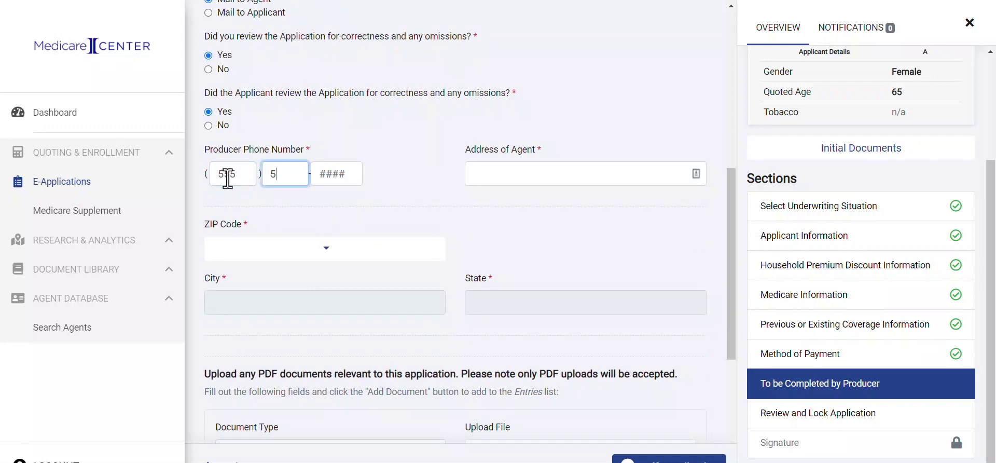
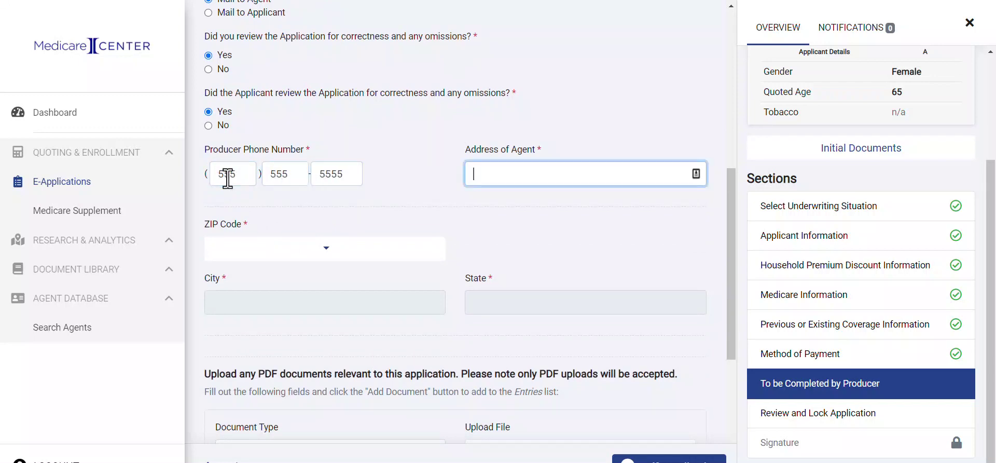
{"action": "left_click", "coordinate": [301, 256]}
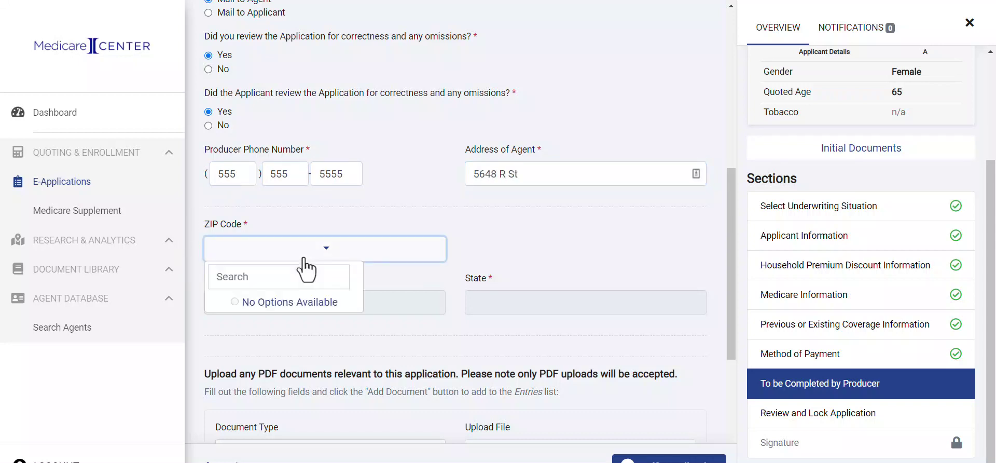
{"action": "left_click", "coordinate": [280, 279]}
{"action": "type", "text": "19"}
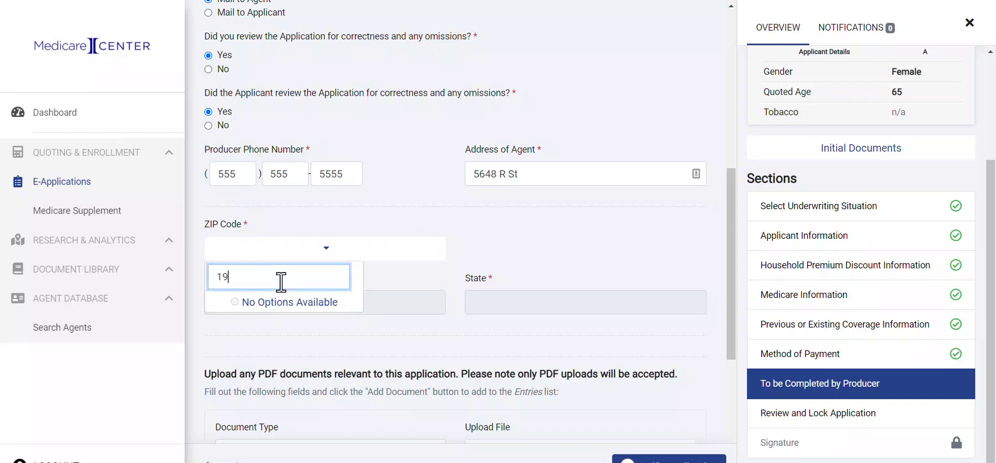
{"action": "type", "text": "102"}
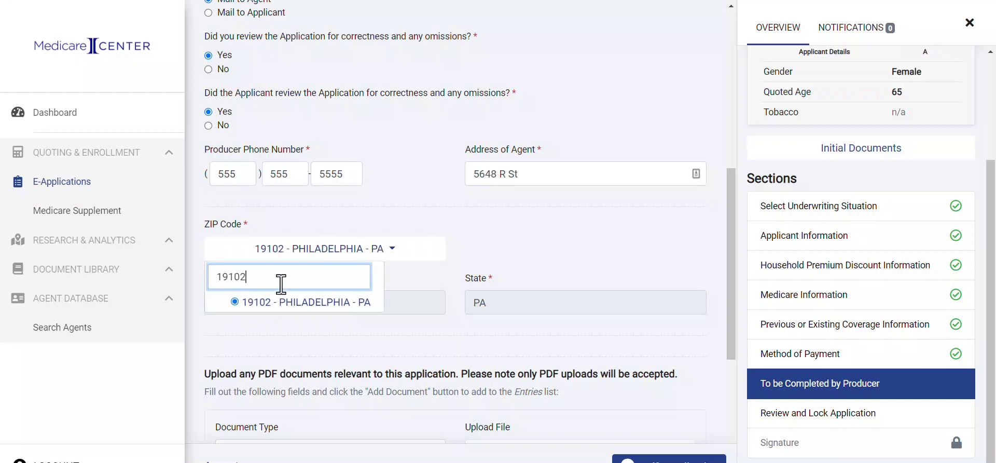
{"action": "left_click", "coordinate": [285, 333]}
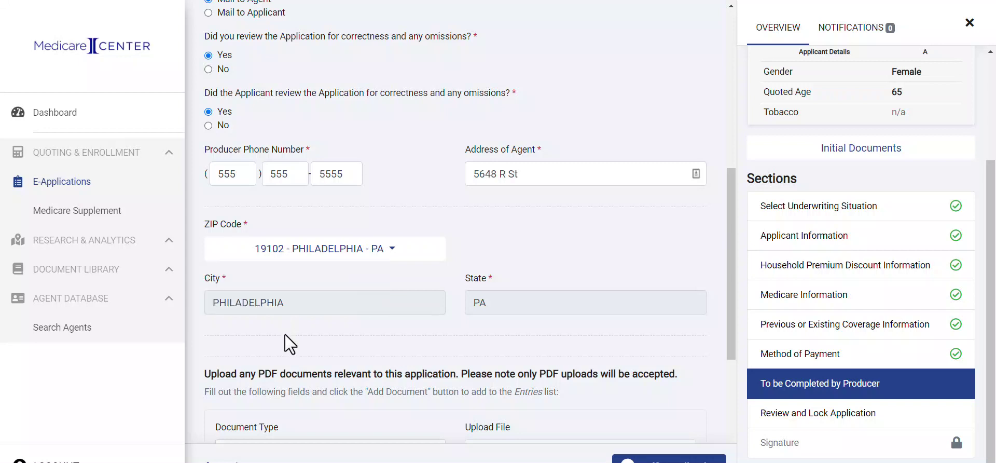
Keep GI Documentation as the document type and answer No to split commissions.
{"action": "scroll", "coordinate": [313, 347], "scroll_direction": "down", "scroll_amount": 3}
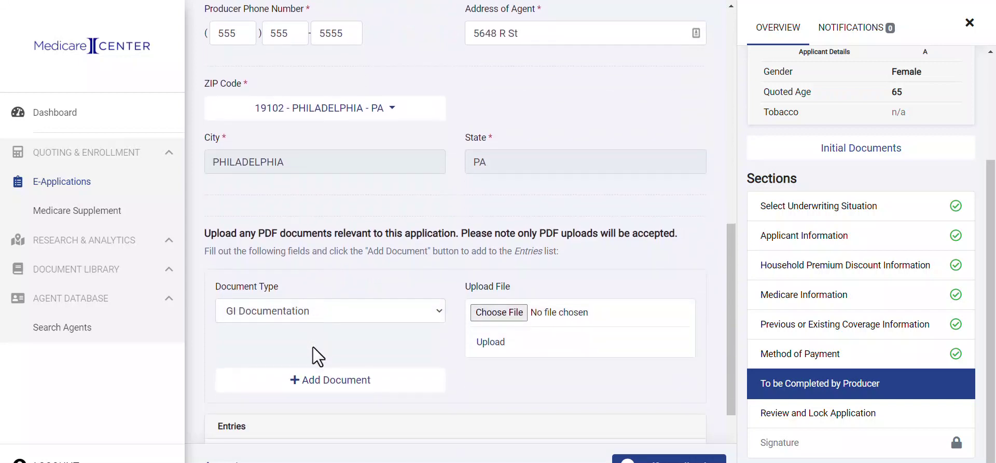
{"action": "scroll", "coordinate": [312, 346], "scroll_direction": "down", "scroll_amount": 2}
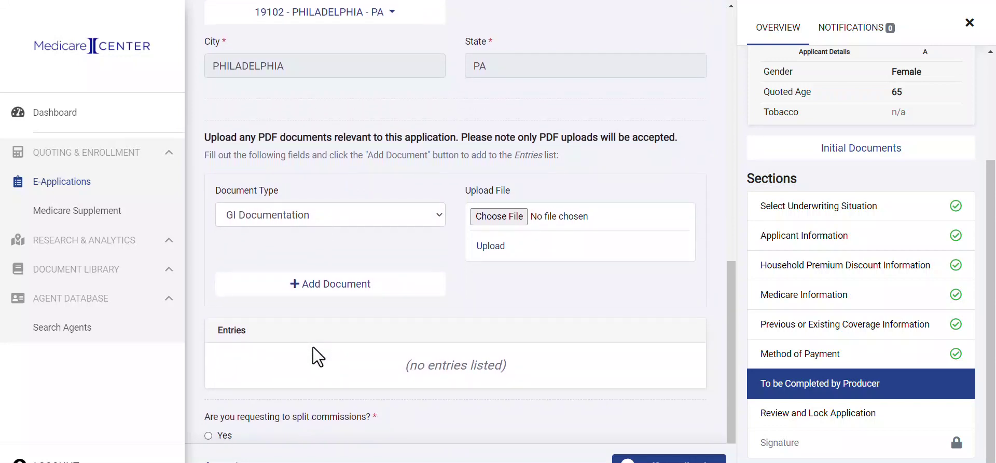
{"action": "left_click", "coordinate": [340, 214]}
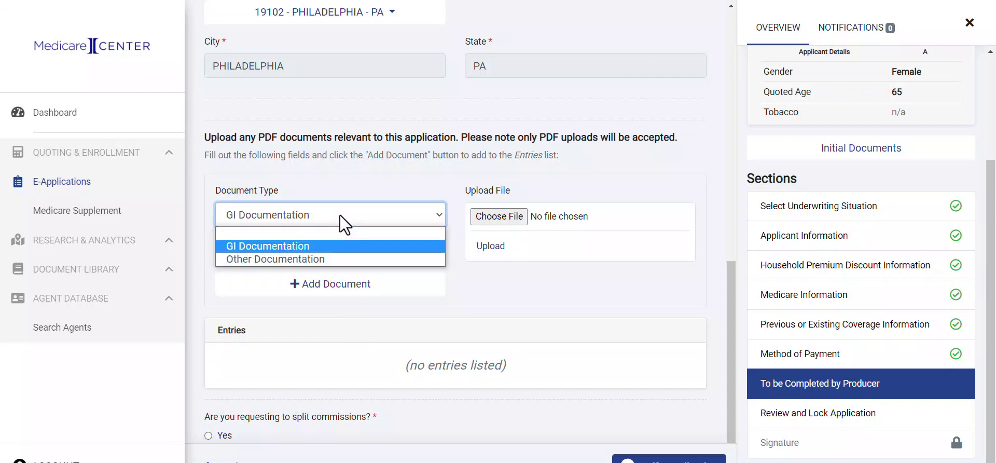
{"action": "left_click", "coordinate": [312, 249]}
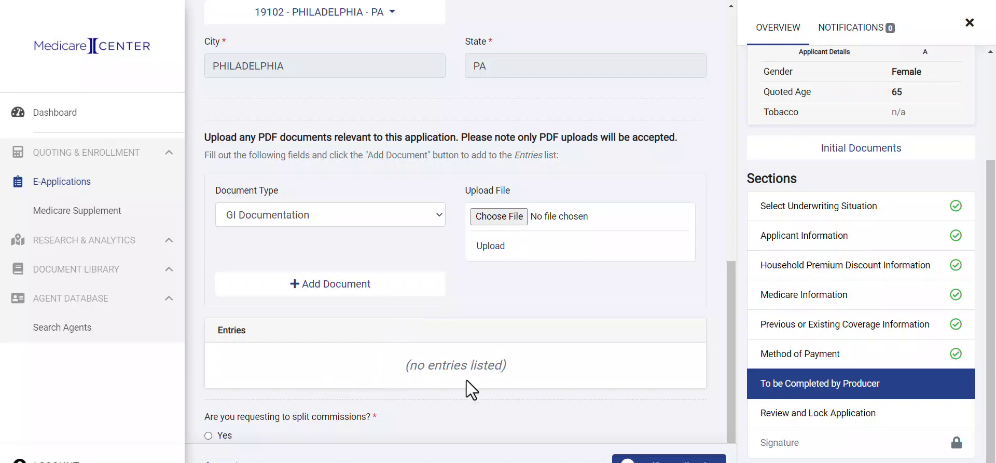
{"action": "scroll", "coordinate": [466, 379], "scroll_direction": "down", "scroll_amount": 1}
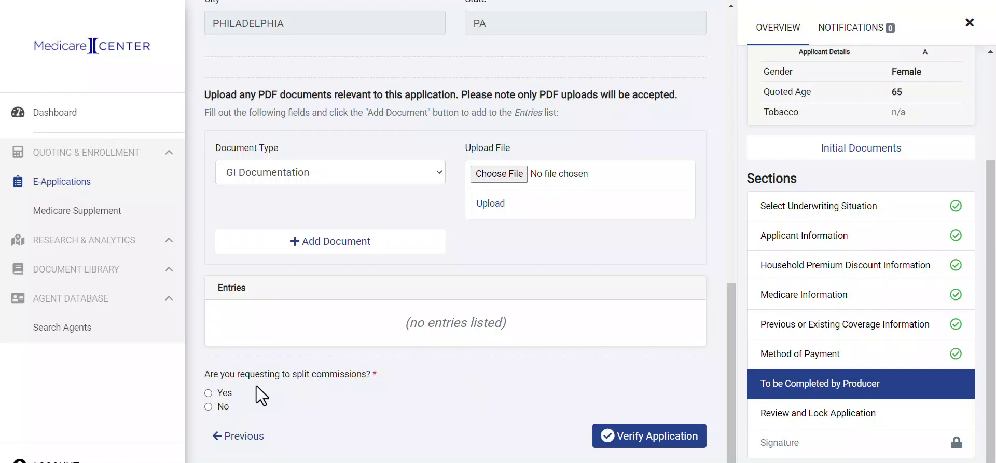
{"action": "left_click", "coordinate": [208, 393]}
{"action": "scroll", "coordinate": [323, 400], "scroll_direction": "down", "scroll_amount": 4}
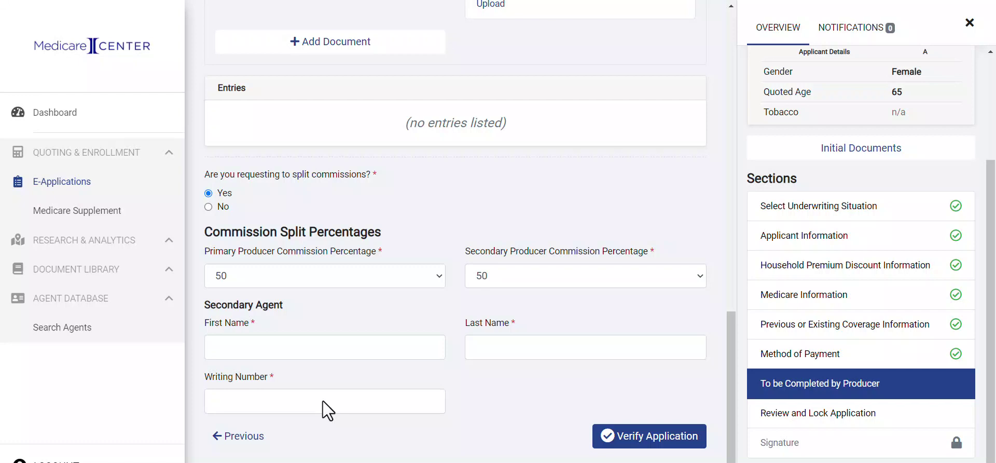
{"action": "left_click", "coordinate": [208, 207]}
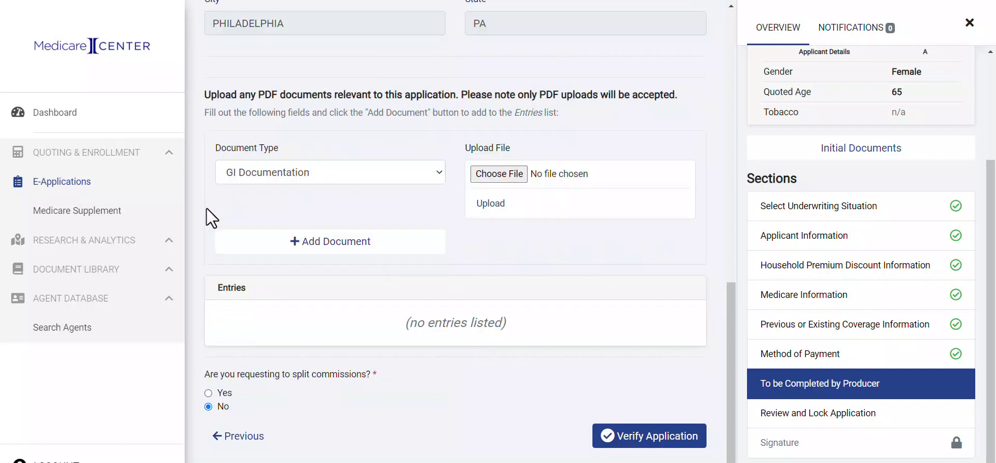
Run Verify Application and scroll through every section's answers down to To be Completed by Producer.
{"action": "left_click", "coordinate": [644, 439]}
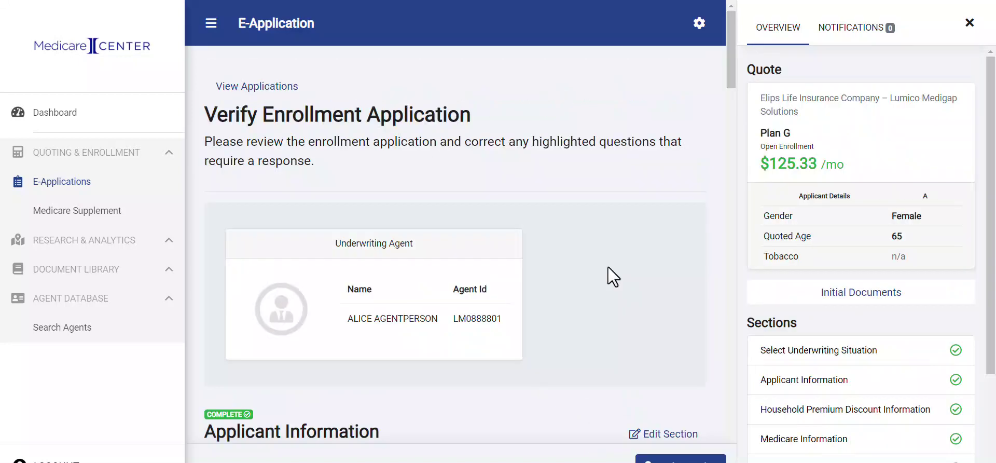
{"action": "scroll", "coordinate": [608, 267], "scroll_direction": "down", "scroll_amount": 2}
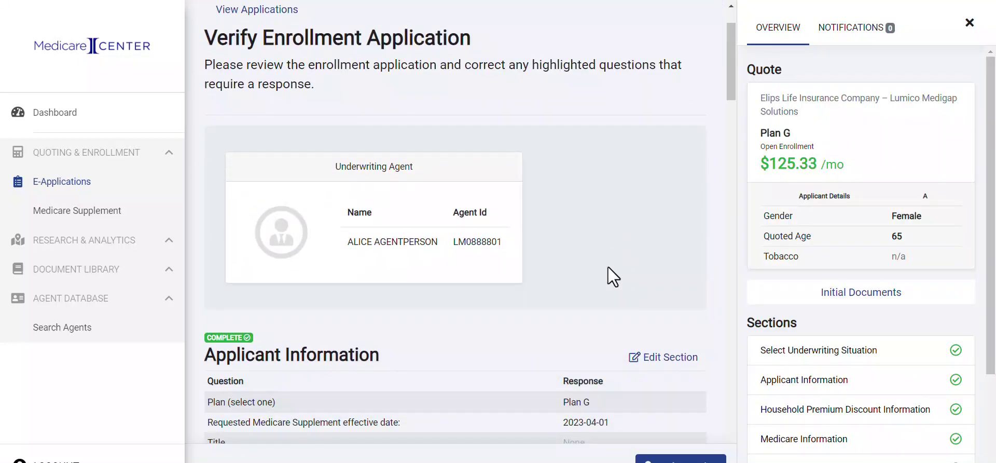
{"action": "scroll", "coordinate": [608, 267], "scroll_direction": "down", "scroll_amount": 1}
{"action": "scroll", "coordinate": [608, 266], "scroll_direction": "down", "scroll_amount": 3}
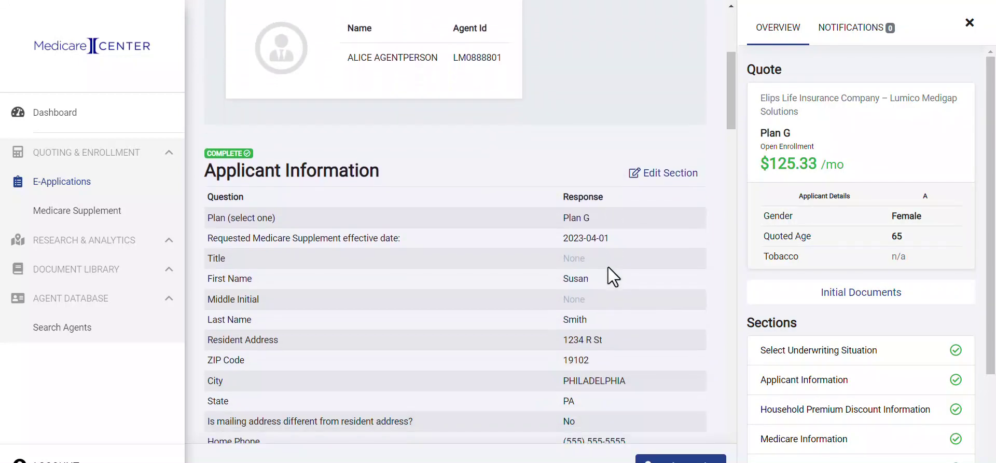
{"action": "scroll", "coordinate": [607, 267], "scroll_direction": "down", "scroll_amount": 1}
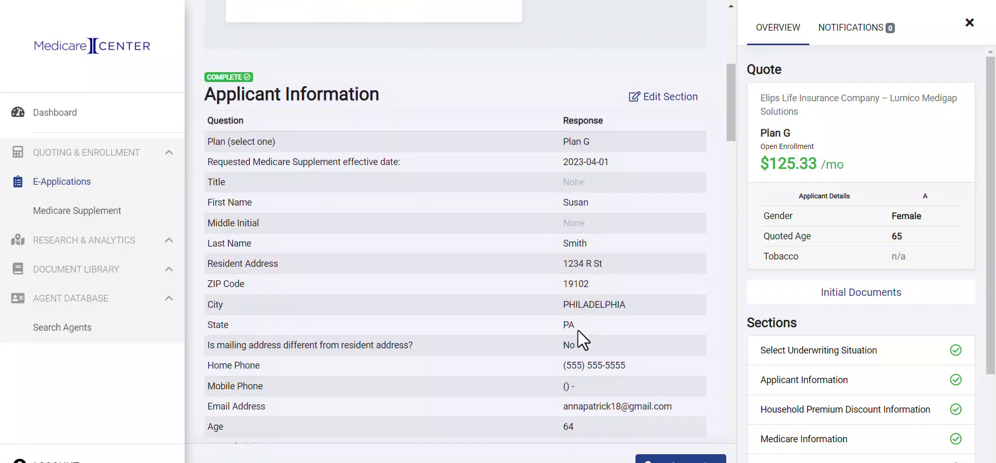
{"action": "scroll", "coordinate": [577, 330], "scroll_direction": "down", "scroll_amount": 1}
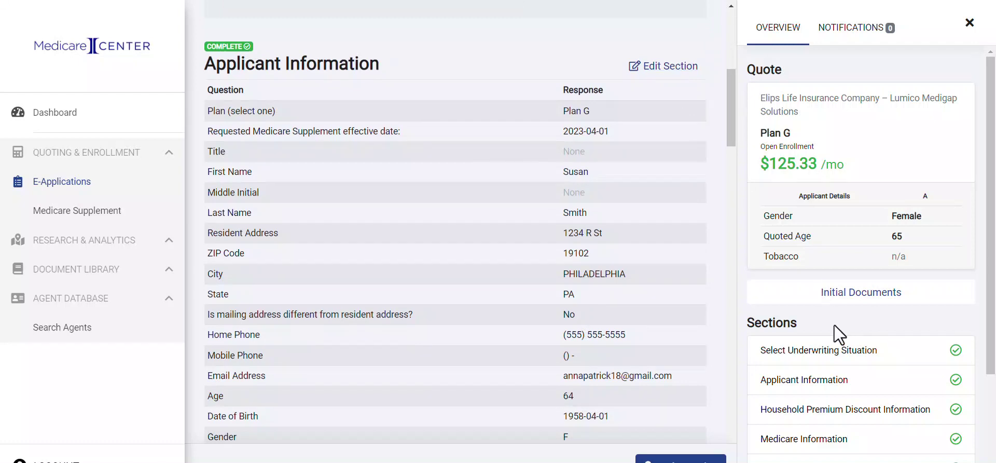
{"action": "scroll", "coordinate": [834, 325], "scroll_direction": "down", "scroll_amount": 3}
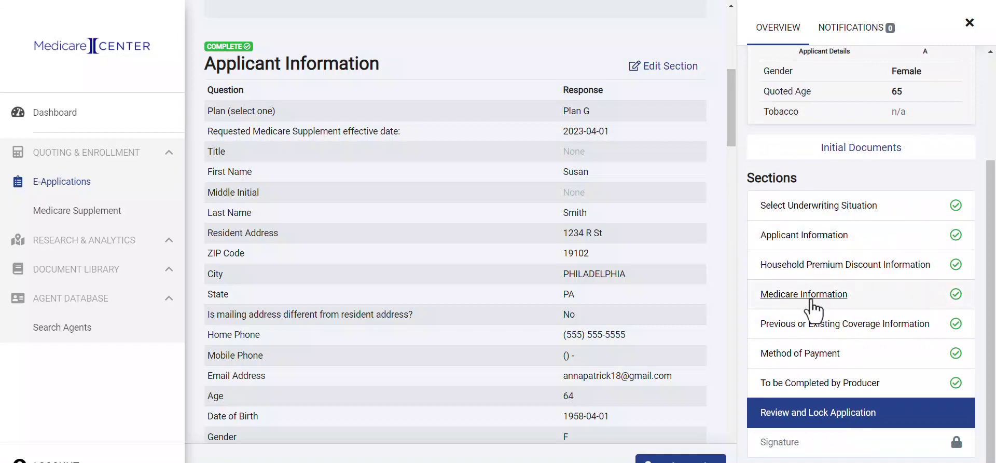
{"action": "scroll", "coordinate": [711, 295], "scroll_direction": "down", "scroll_amount": 3}
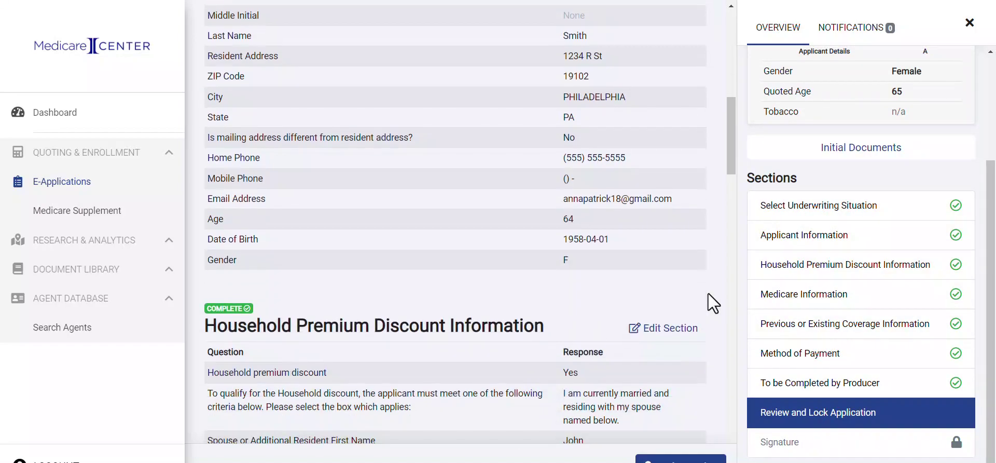
{"action": "scroll", "coordinate": [708, 293], "scroll_direction": "down", "scroll_amount": 15}
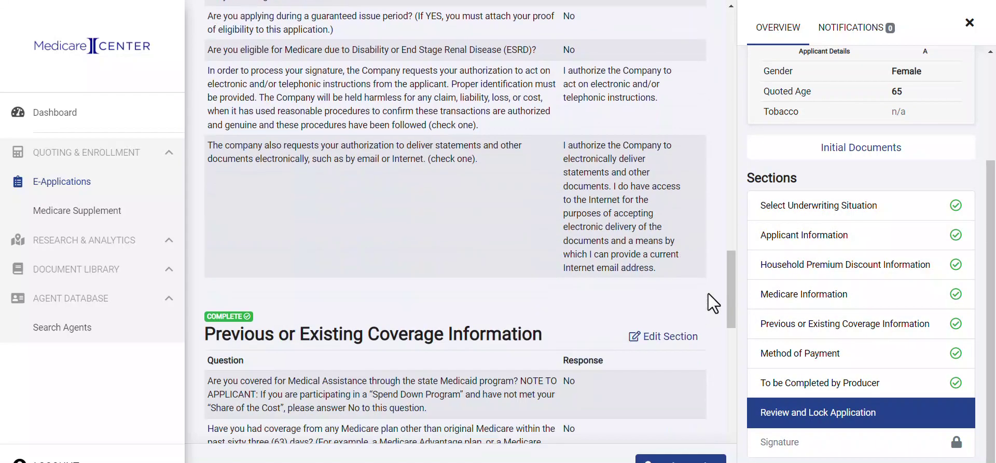
{"action": "scroll", "coordinate": [708, 294], "scroll_direction": "down", "scroll_amount": 15}
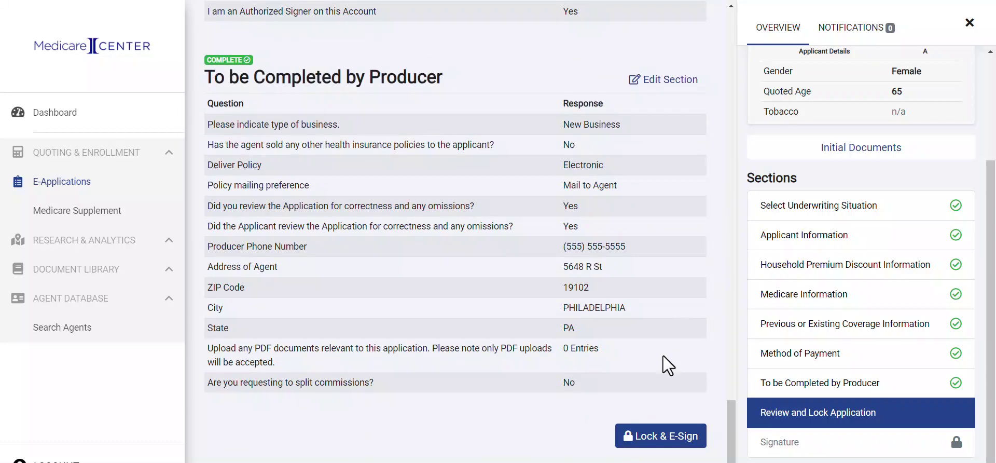
Lock the application, accept the Electronic Signature Consent, and continue to the Statement of Signature.
{"action": "left_click", "coordinate": [654, 438]}
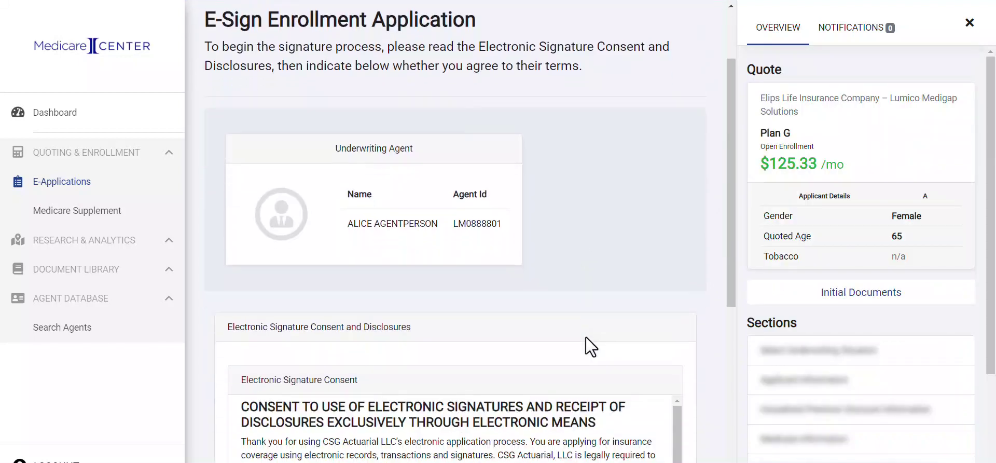
{"action": "scroll", "coordinate": [586, 337], "scroll_direction": "down", "scroll_amount": 5}
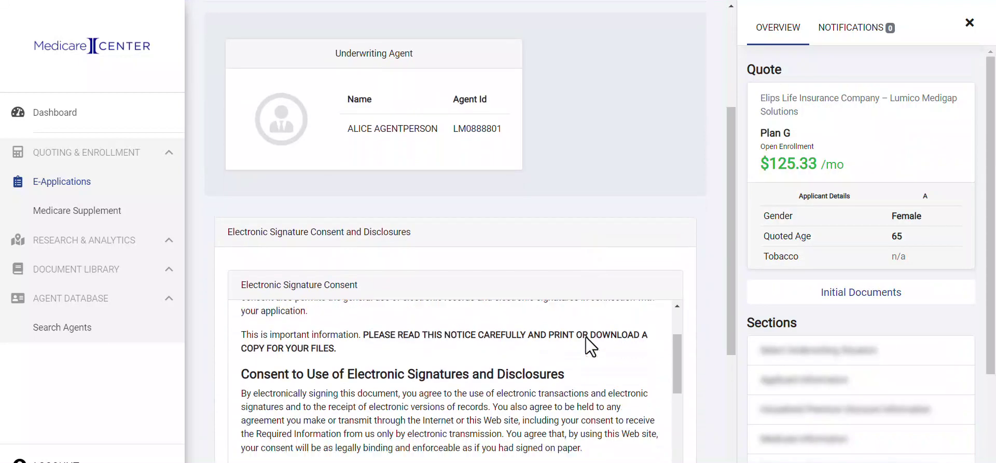
{"action": "scroll", "coordinate": [695, 273], "scroll_direction": "down", "scroll_amount": 5}
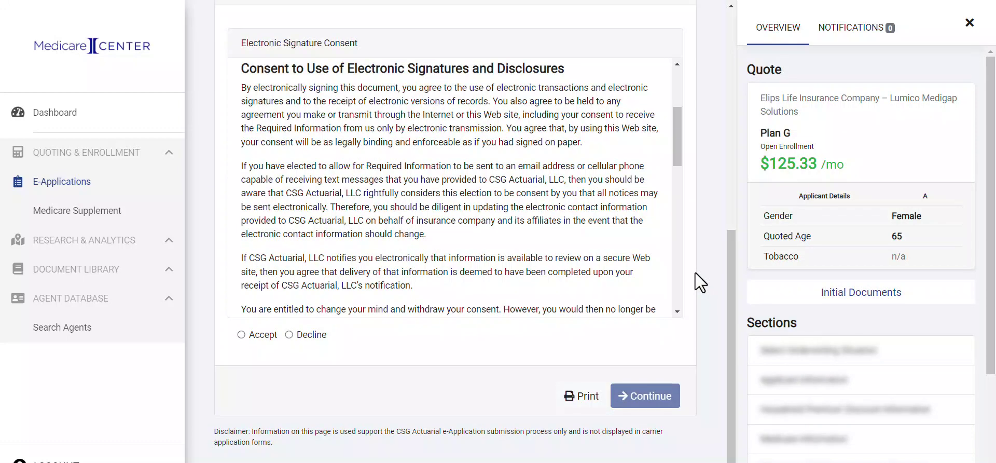
{"action": "left_click", "coordinate": [241, 335]}
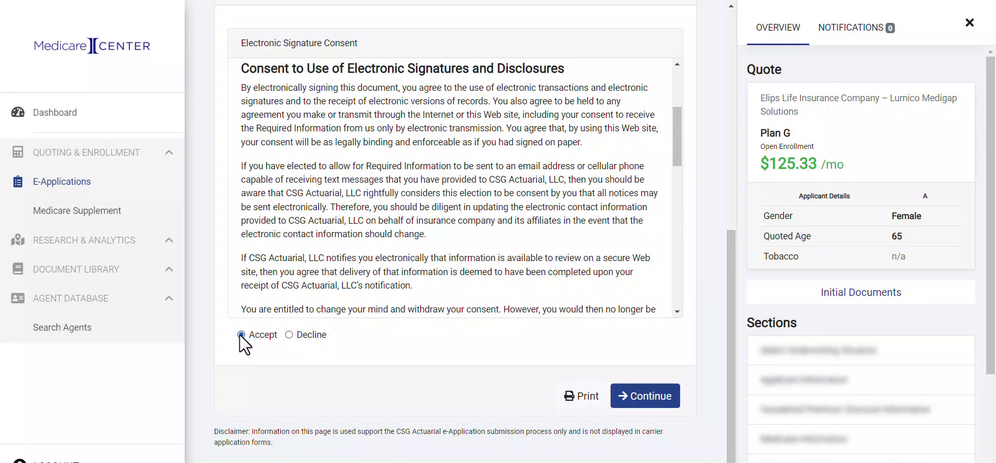
{"action": "left_click", "coordinate": [659, 402]}
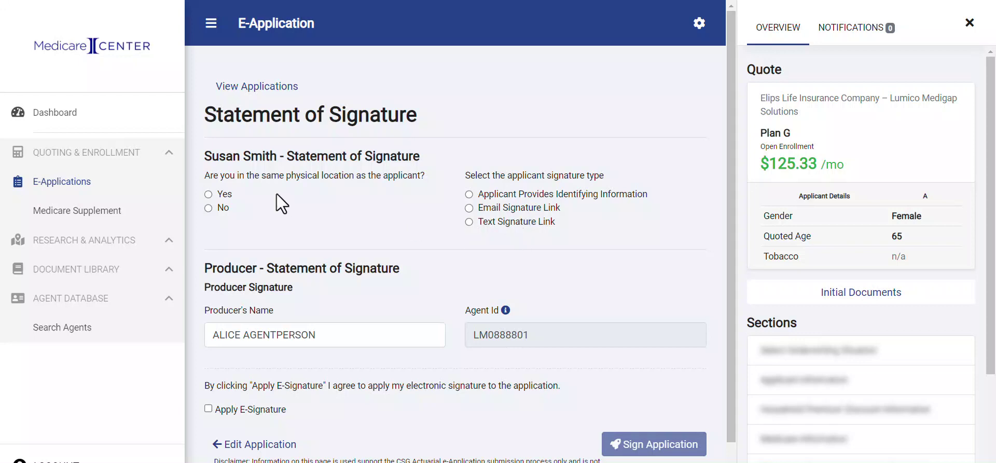
Mark the applicant as present in the same location, signing via Applicant Provides Identifying Information.
{"action": "left_click", "coordinate": [208, 194]}
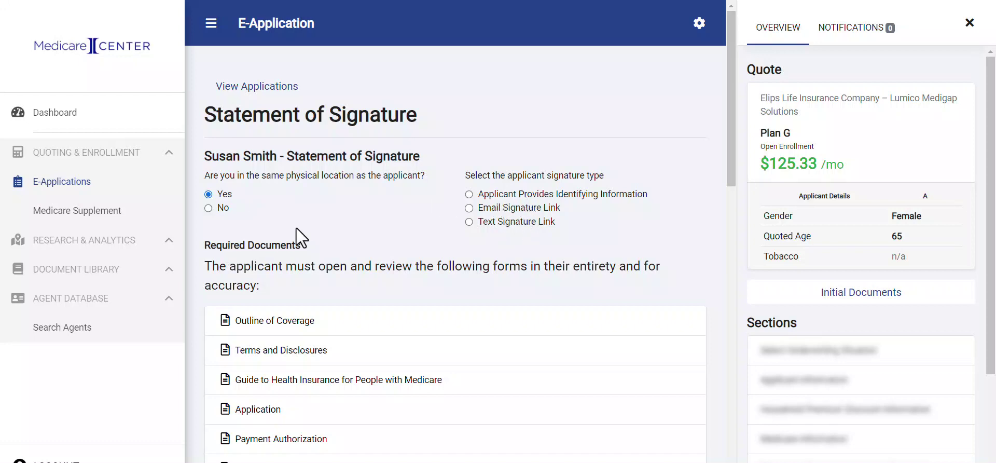
{"action": "left_click", "coordinate": [209, 208]}
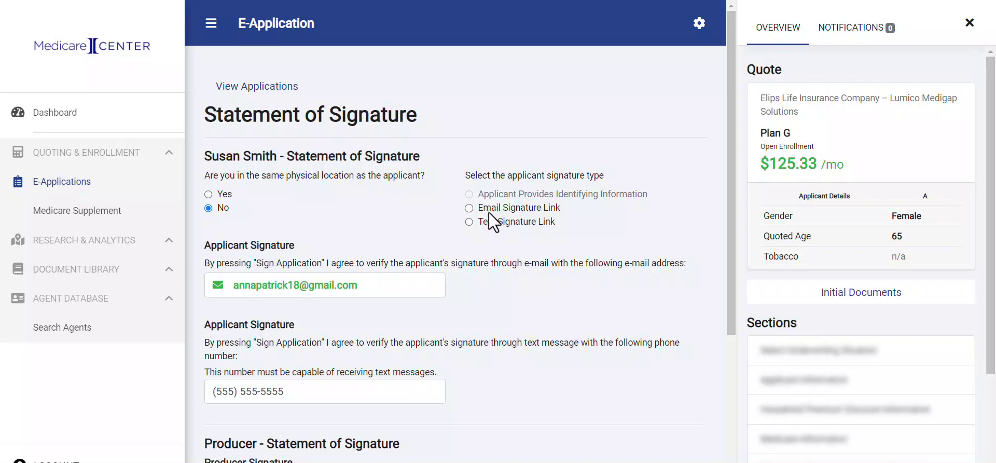
{"action": "left_click", "coordinate": [209, 196]}
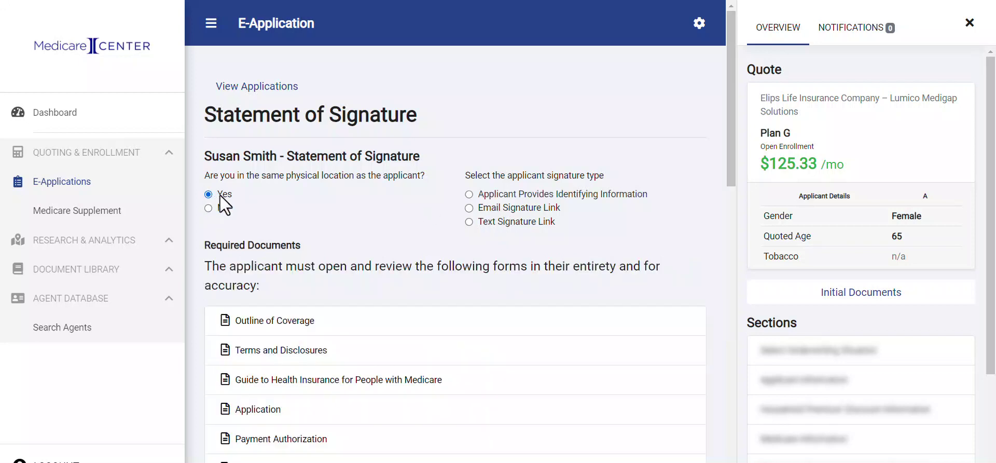
{"action": "left_click", "coordinate": [469, 195]}
{"action": "scroll", "coordinate": [396, 223], "scroll_direction": "down", "scroll_amount": 2}
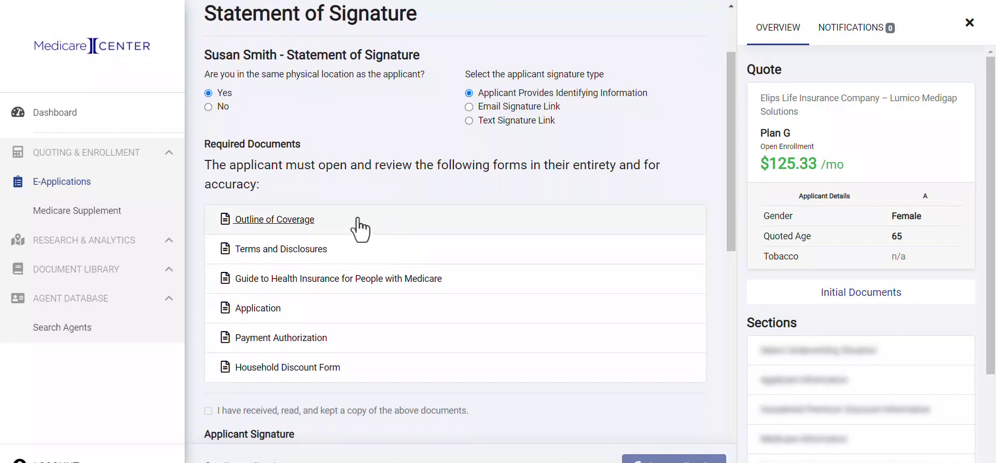
Review the Outline of Coverage, Terms and Disclosures, and Guide to Health Insurance documents.
{"action": "left_click", "coordinate": [278, 220]}
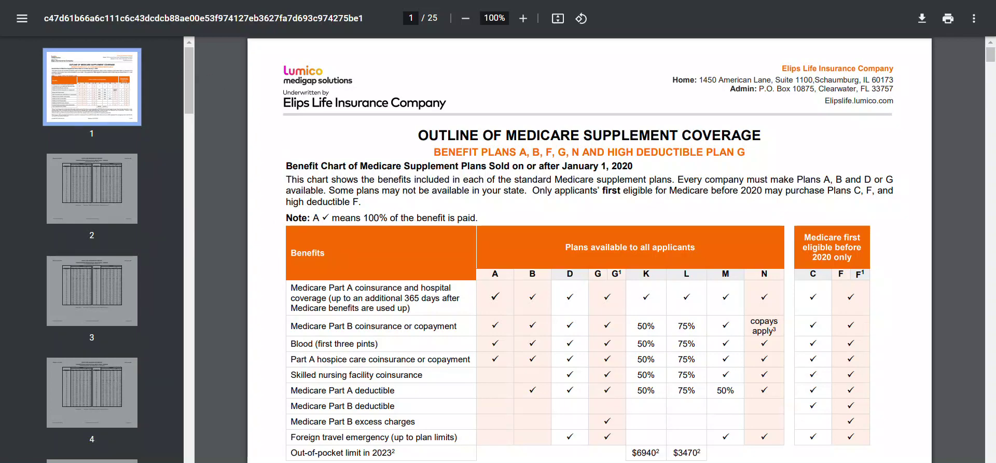
{"action": "key", "text": "ctrl+w"}
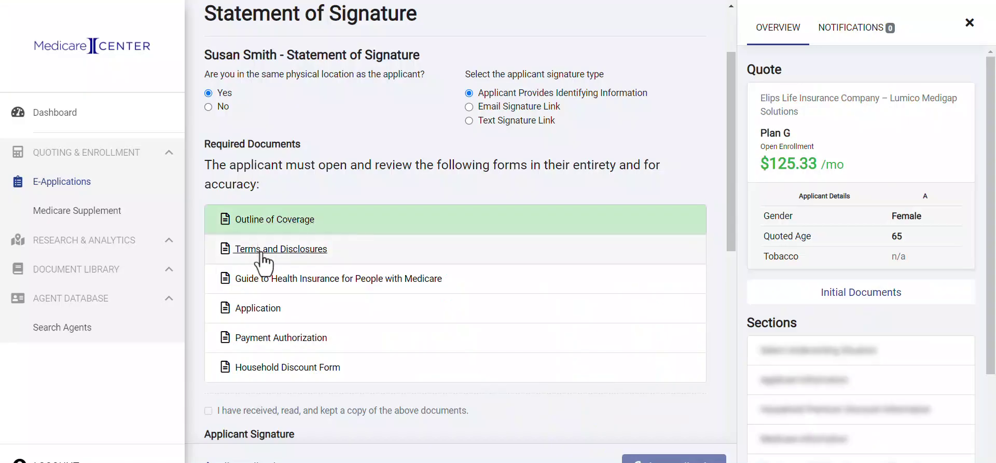
{"action": "left_click", "coordinate": [261, 253]}
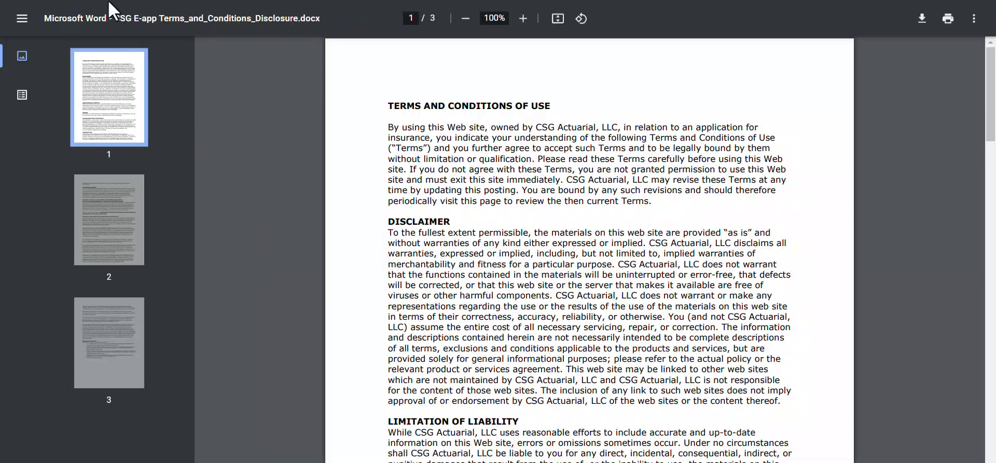
{"action": "left_click", "coordinate": [108, 0]}
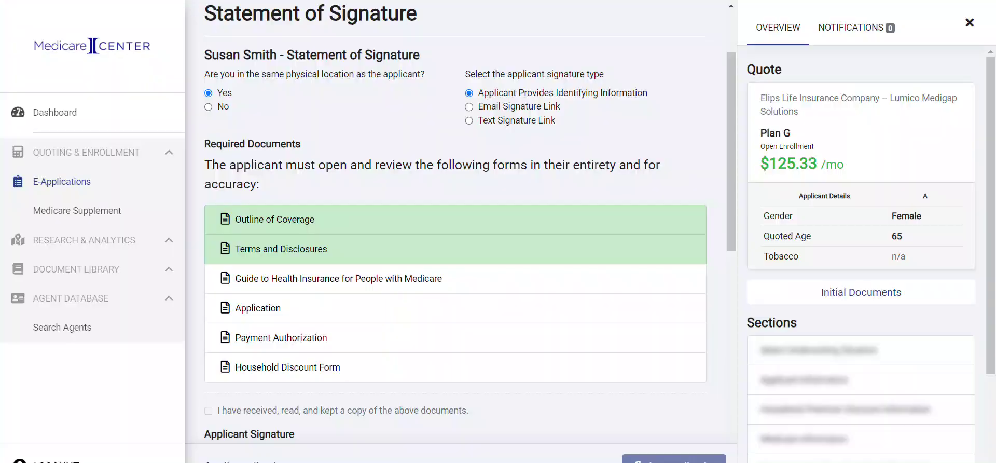
{"action": "left_click", "coordinate": [242, 282]}
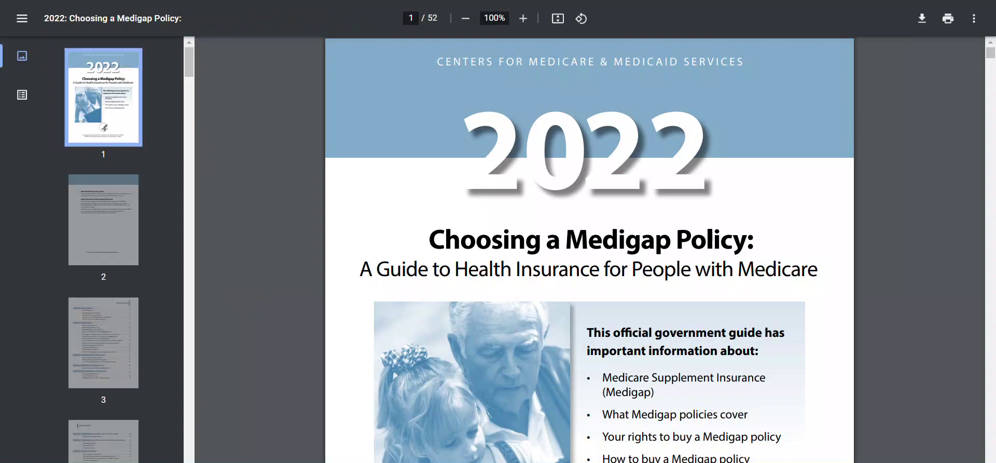
{"action": "key", "text": "ctrl+w"}
Review the Application, Payment Authorization, and Household Discount Form documents.
{"action": "left_click", "coordinate": [265, 308]}
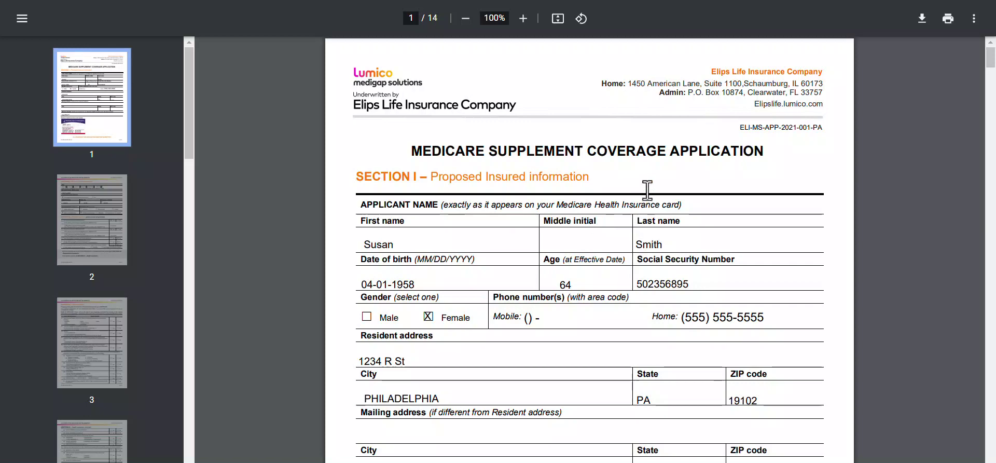
{"action": "scroll", "coordinate": [648, 189], "scroll_direction": "down", "scroll_amount": 3}
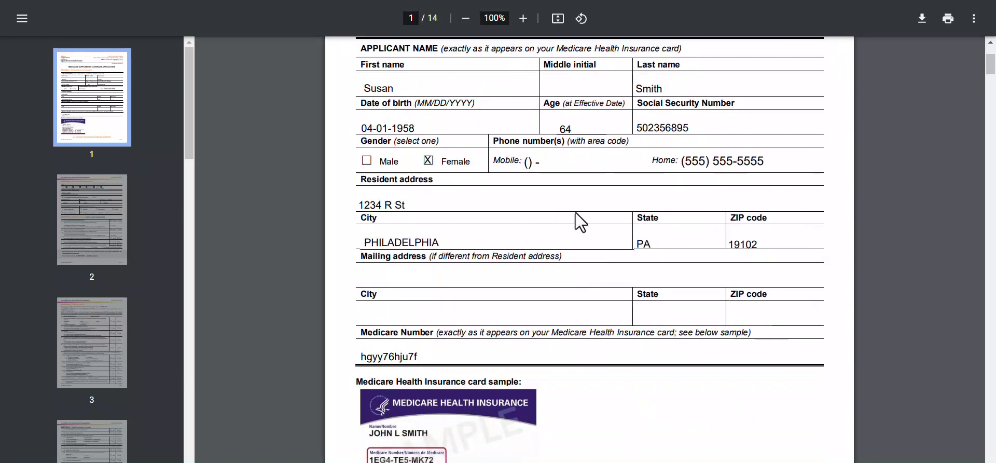
{"action": "scroll", "coordinate": [574, 213], "scroll_direction": "down", "scroll_amount": 7}
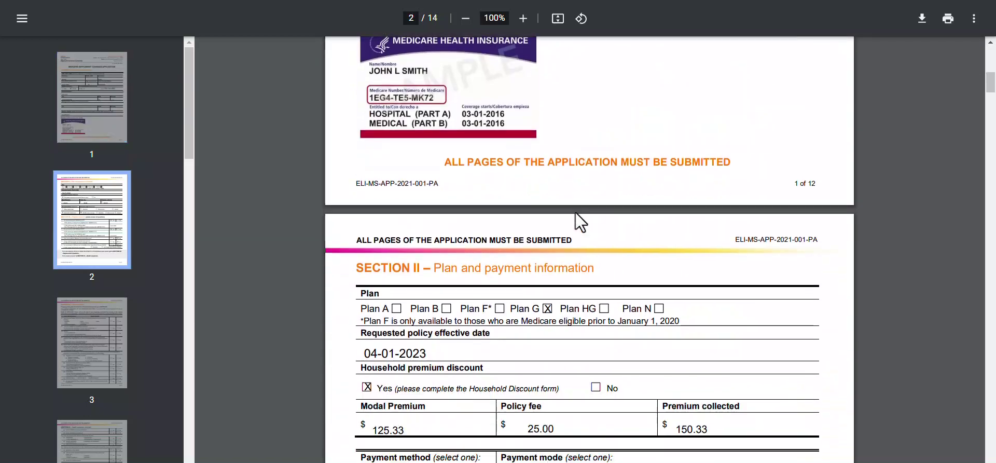
{"action": "scroll", "coordinate": [575, 213], "scroll_direction": "down", "scroll_amount": 6}
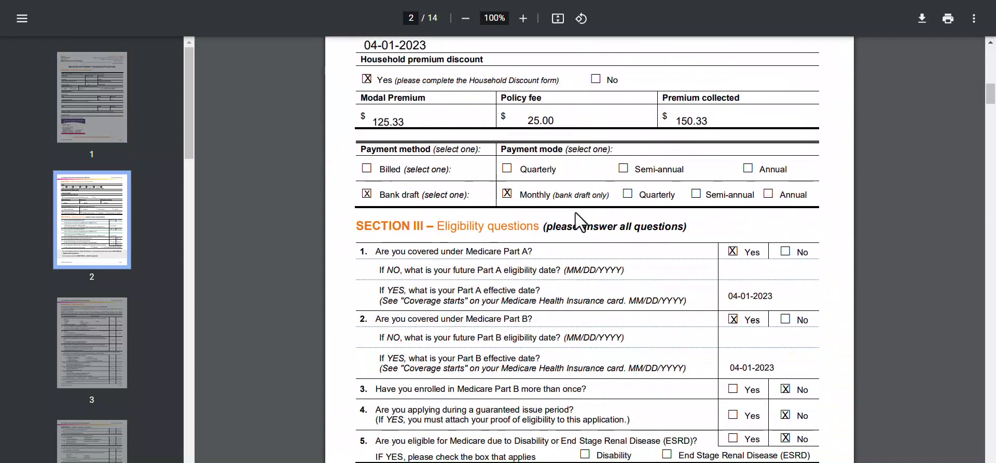
{"action": "scroll", "coordinate": [574, 212], "scroll_direction": "down", "scroll_amount": 1}
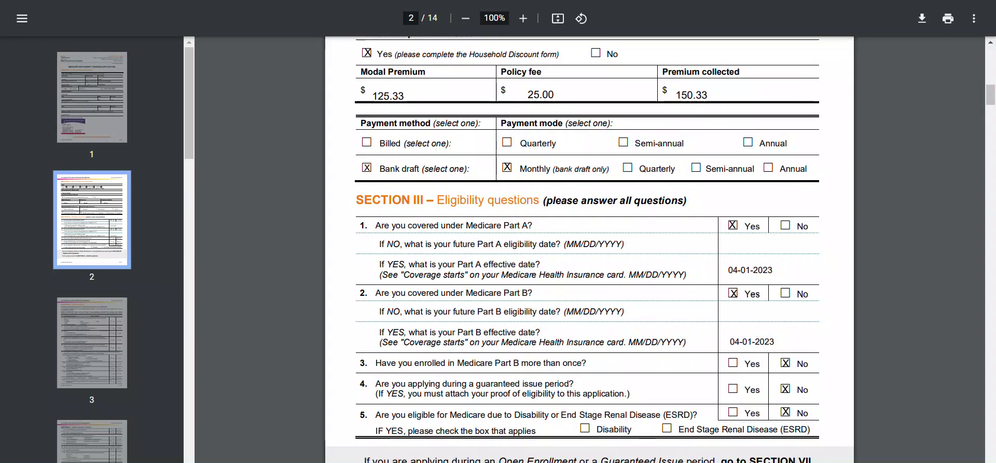
{"action": "key", "text": "ctrl+w"}
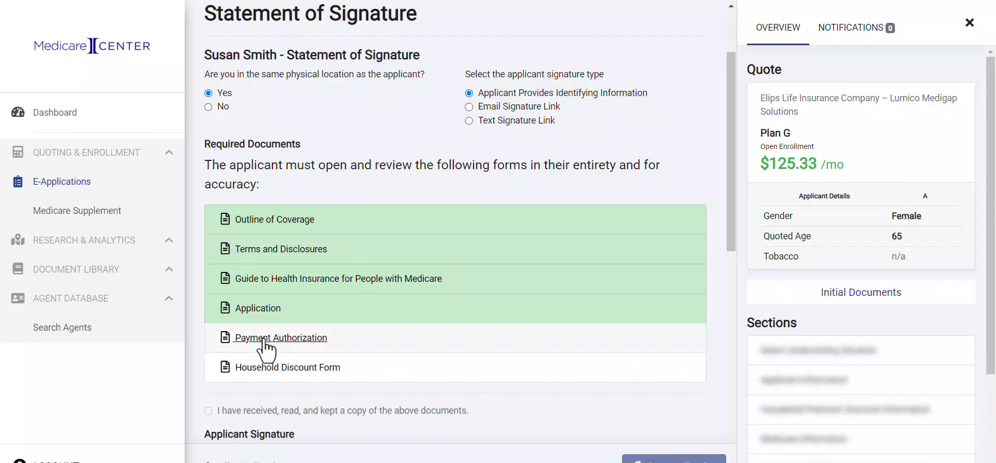
{"action": "left_click", "coordinate": [265, 340]}
{"action": "key", "text": "ctrl+w"}
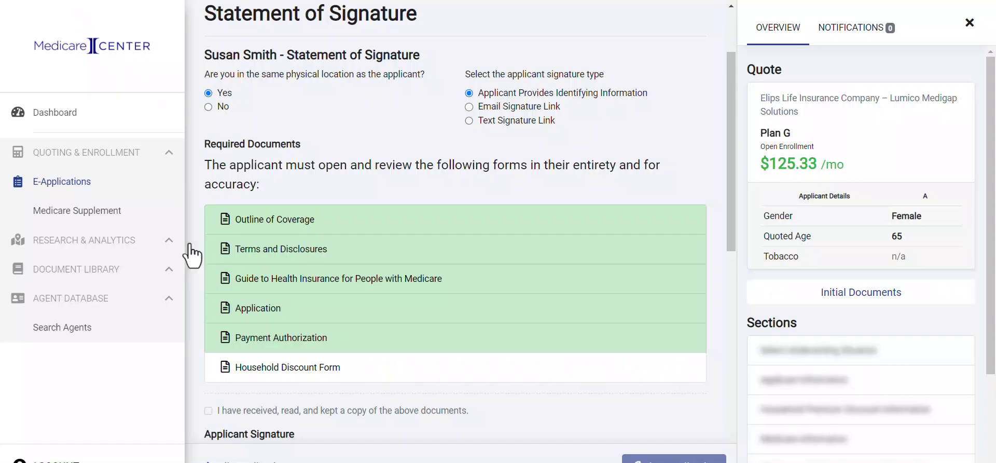
{"action": "left_click", "coordinate": [273, 369]}
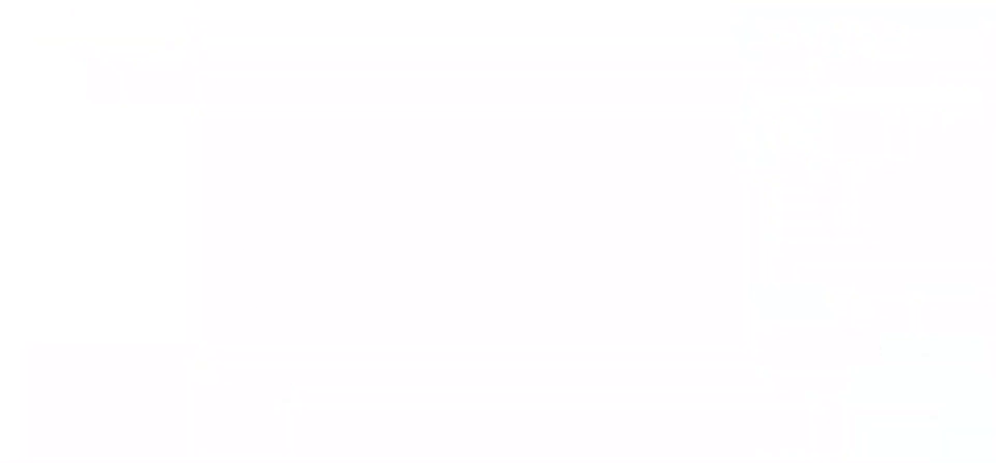
{"action": "key", "text": "ctrl+w"}
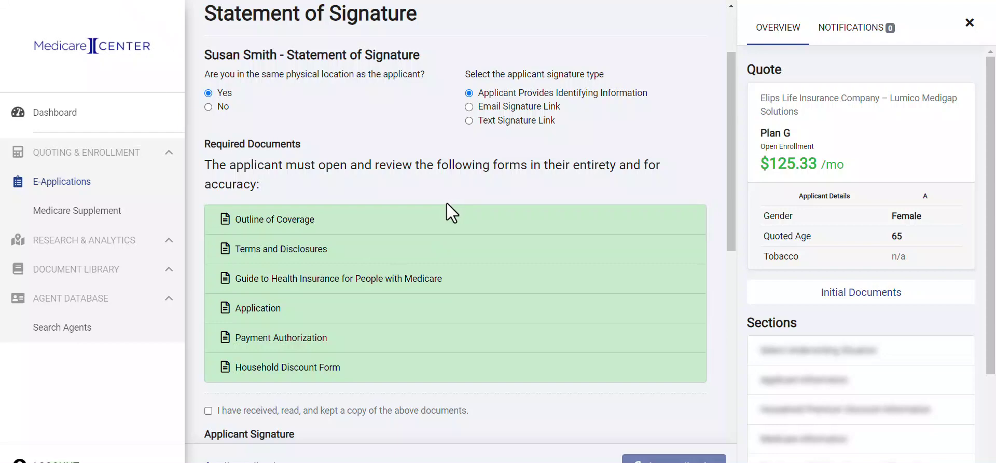
Acknowledge receipt of the documents and enter the applicant's mother's maiden name and last four SSN digits.
{"action": "scroll", "coordinate": [447, 204], "scroll_direction": "down", "scroll_amount": 3}
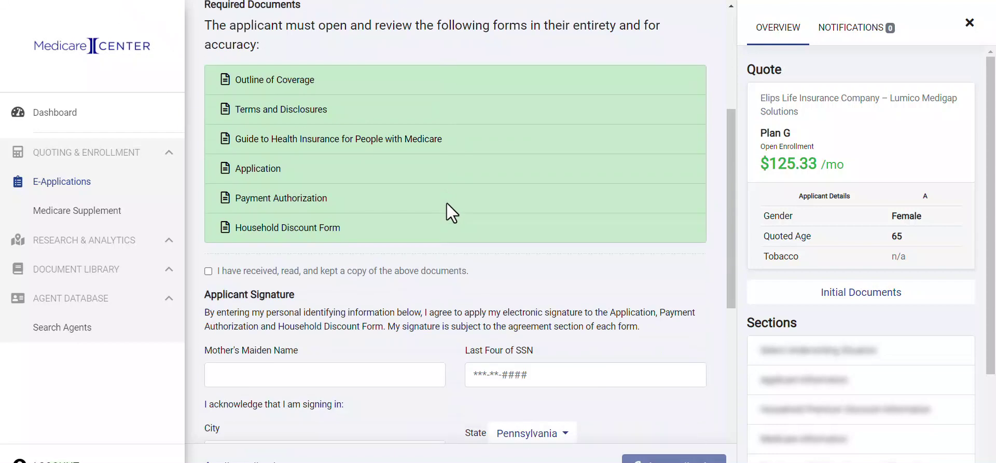
{"action": "left_click", "coordinate": [208, 269]}
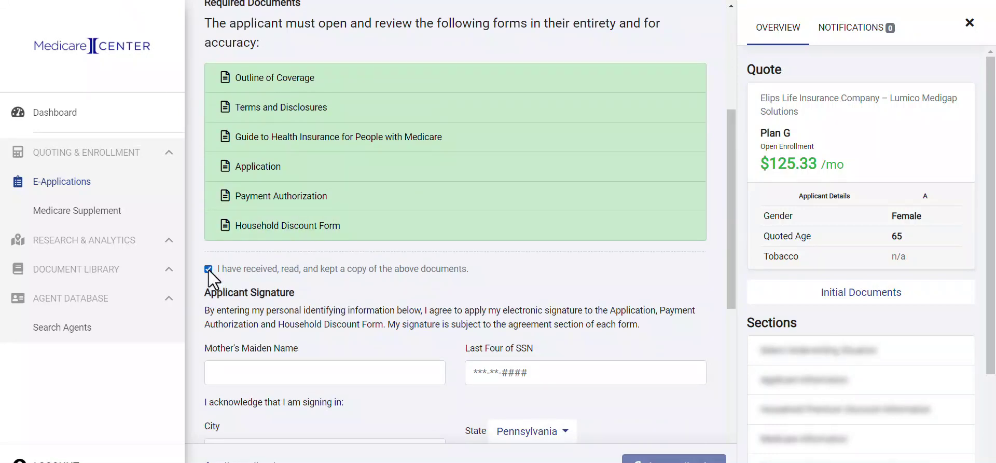
{"action": "scroll", "coordinate": [347, 301], "scroll_direction": "down", "scroll_amount": 4}
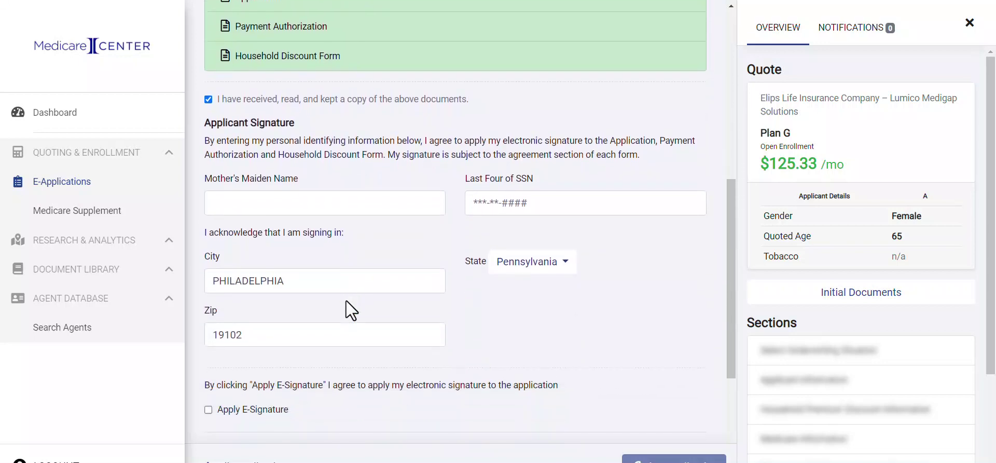
{"action": "left_click", "coordinate": [259, 205]}
{"action": "type", "text": "Test"}
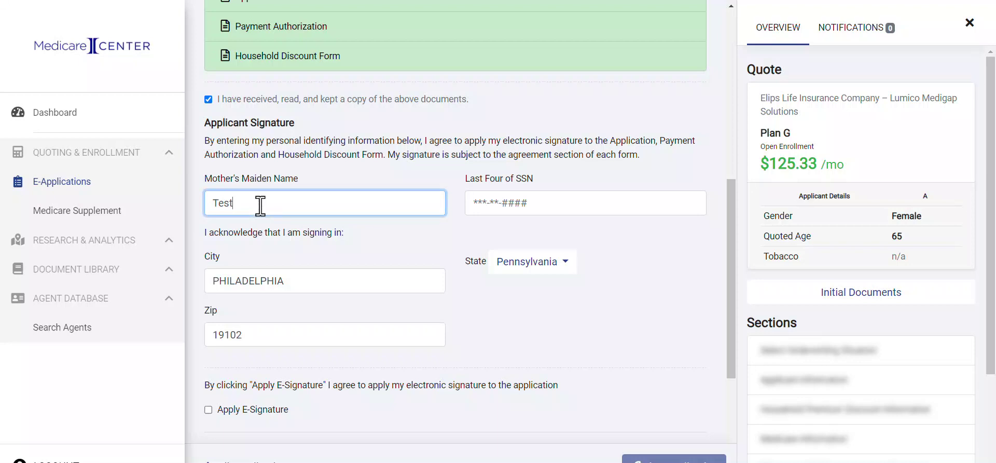
{"action": "key", "text": "Tab"}
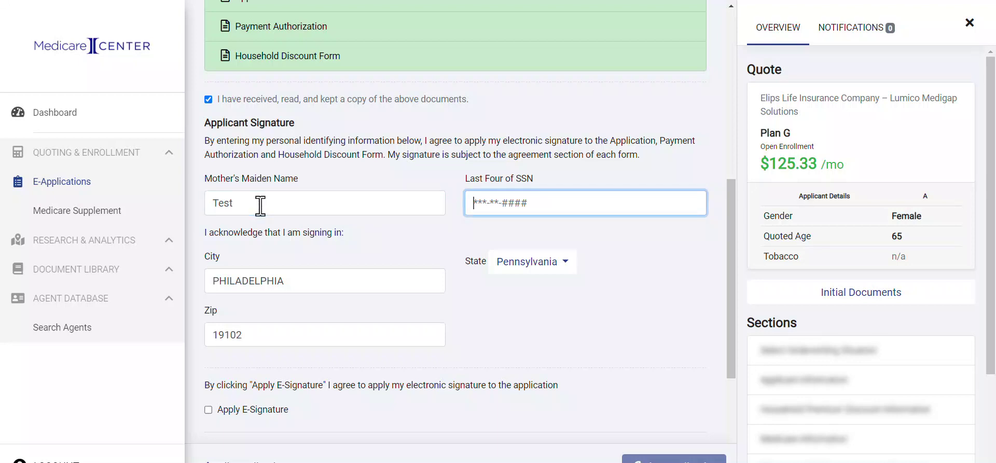
{"action": "type", "text": "1234"}
Apply both the applicant's and the producer's electronic signatures.
{"action": "scroll", "coordinate": [474, 338], "scroll_direction": "down", "scroll_amount": 2}
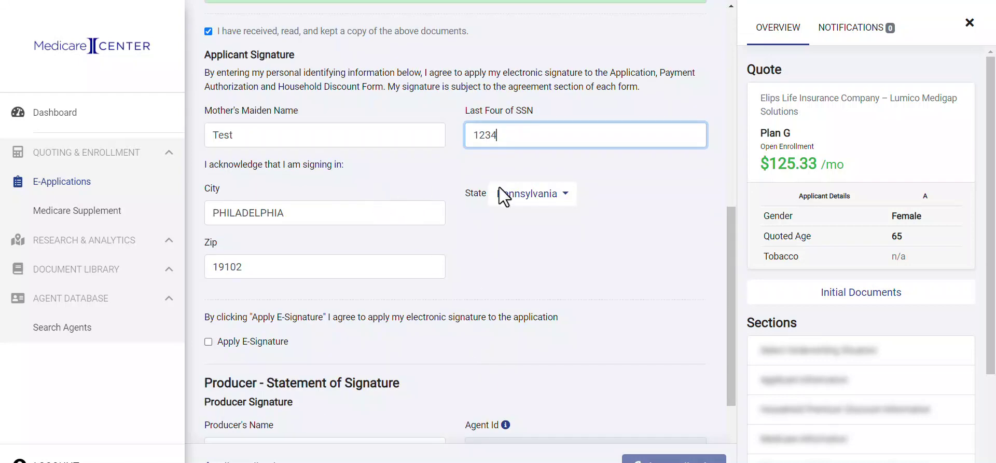
{"action": "scroll", "coordinate": [332, 262], "scroll_direction": "down", "scroll_amount": 2}
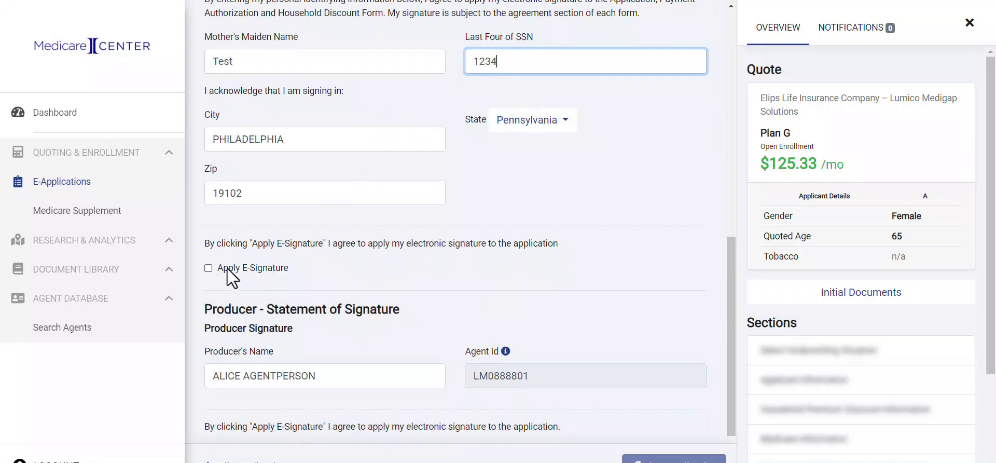
{"action": "left_click", "coordinate": [209, 267]}
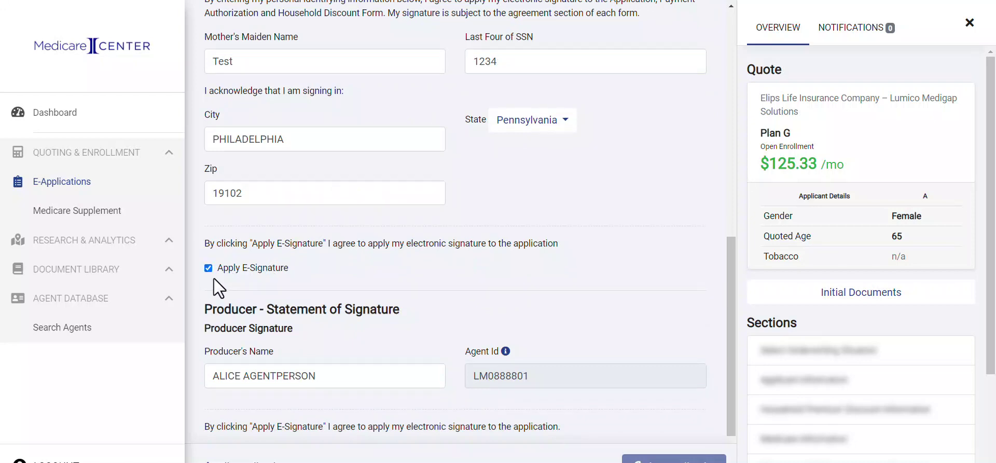
{"action": "scroll", "coordinate": [214, 281], "scroll_direction": "down", "scroll_amount": 2}
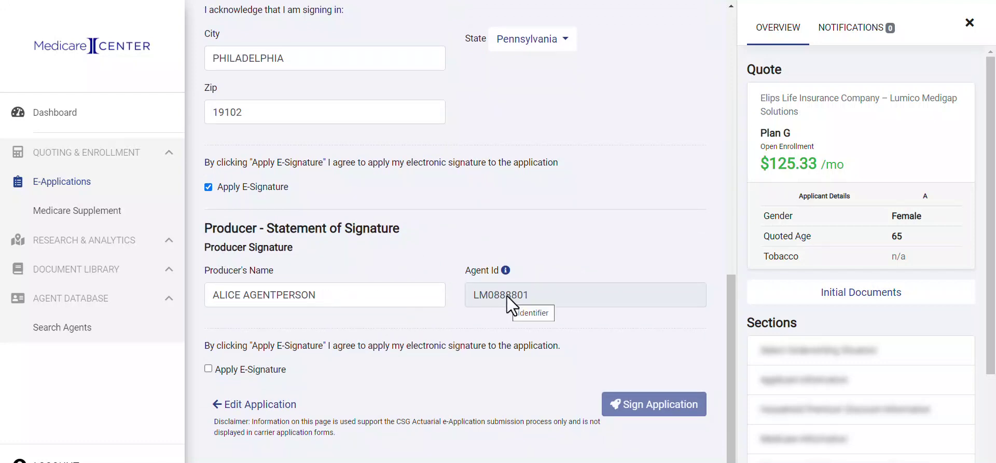
{"action": "left_click", "coordinate": [208, 368]}
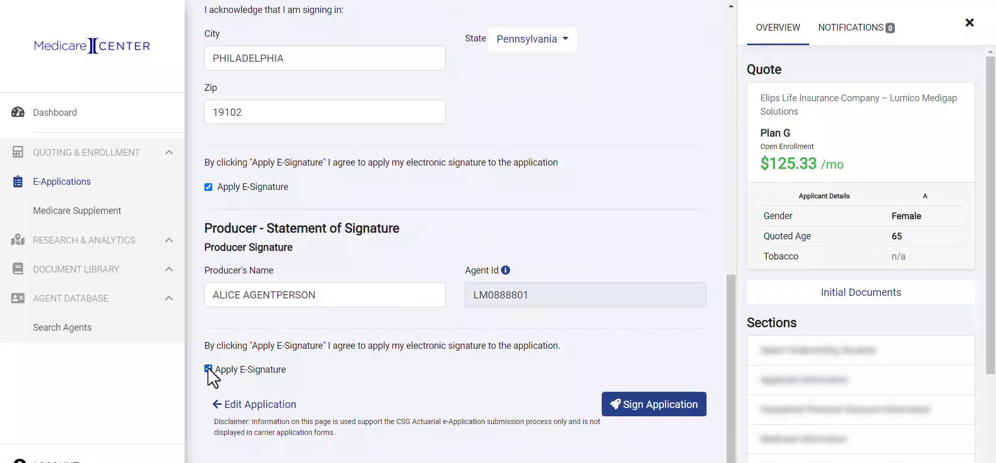
Sign the application and confirm its submission to Elips Life Insurance Company – Lumico Medigap Solutions.
{"action": "left_click", "coordinate": [644, 409]}
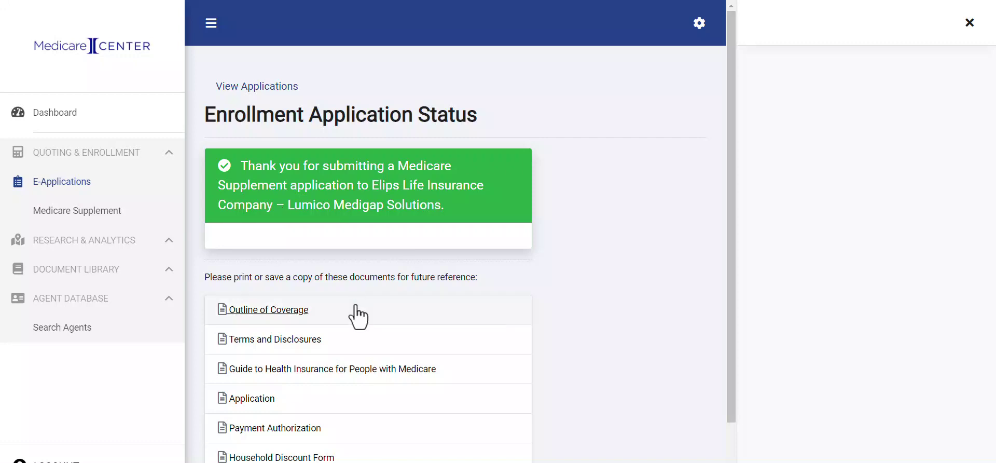
{"action": "scroll", "coordinate": [337, 311], "scroll_direction": "down", "scroll_amount": 1}
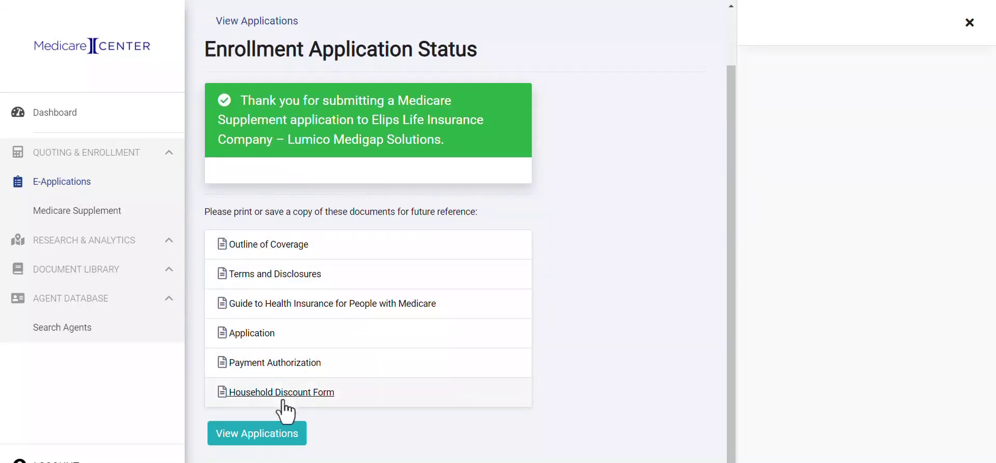
Check in E-Applications that the Elips Life Plan G application shows App Completed/Submitted with a policy number.
{"action": "left_click", "coordinate": [283, 441]}
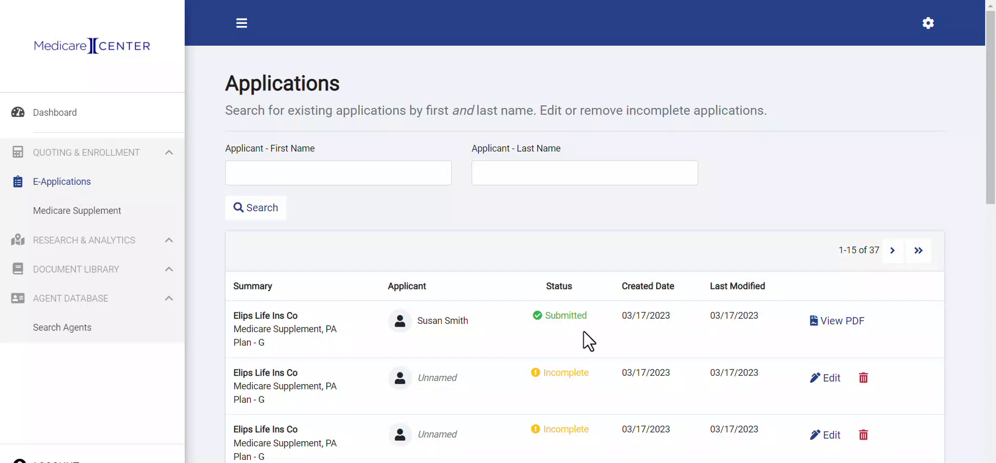
{"action": "scroll", "coordinate": [567, 287], "scroll_direction": "down", "scroll_amount": 2}
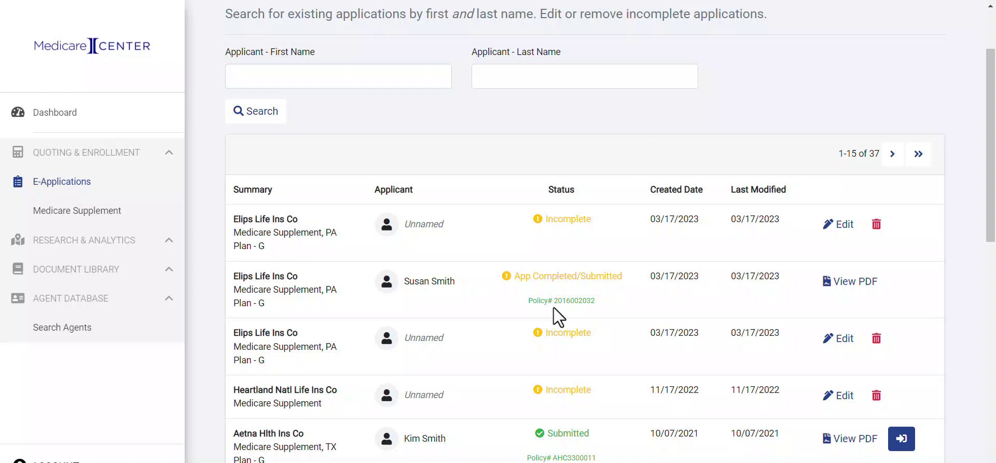
Open the incomplete Elips Life Plan G application for editing and check its notifications.
{"action": "left_click", "coordinate": [842, 223]}
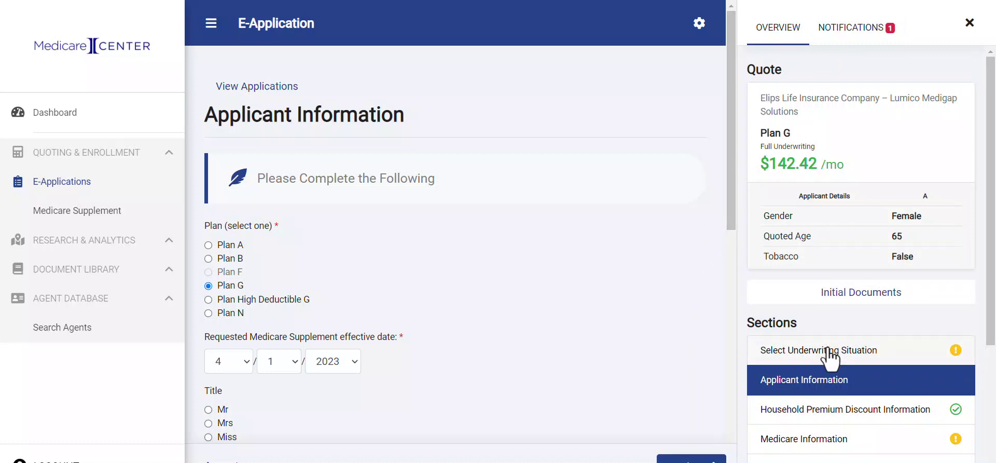
{"action": "left_click", "coordinate": [861, 33]}
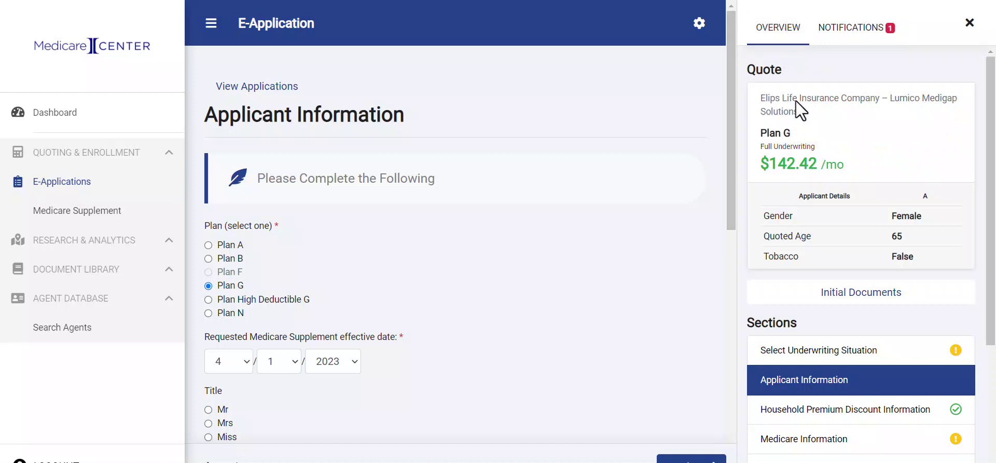
{"action": "scroll", "coordinate": [850, 257], "scroll_direction": "down", "scroll_amount": 3}
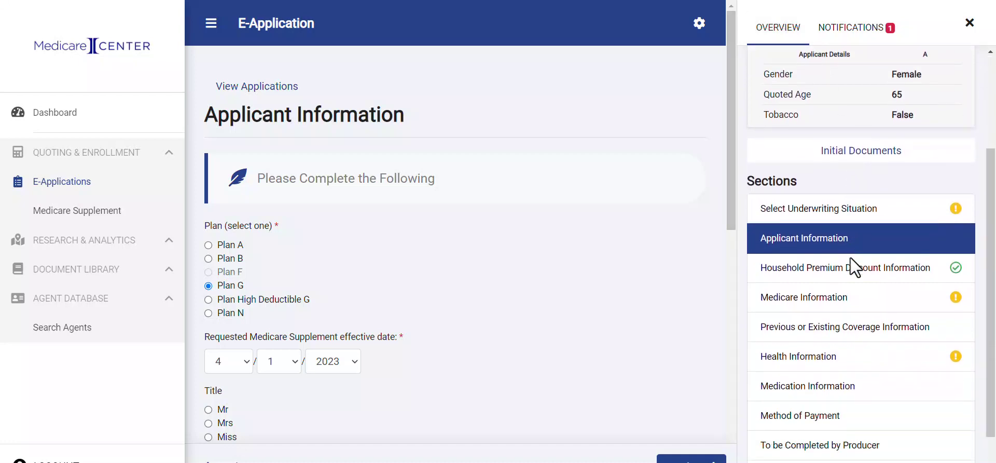
{"action": "scroll", "coordinate": [851, 257], "scroll_direction": "down", "scroll_amount": 1}
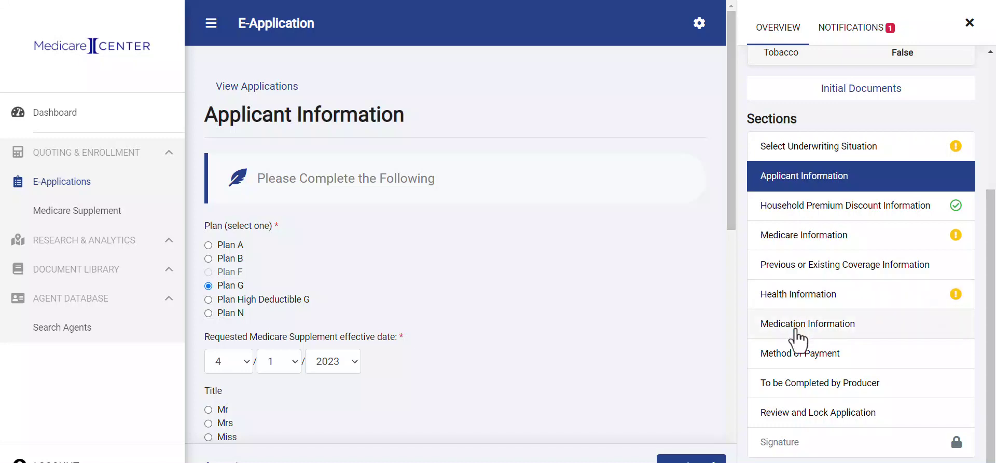
{"action": "left_click", "coordinate": [786, 297]}
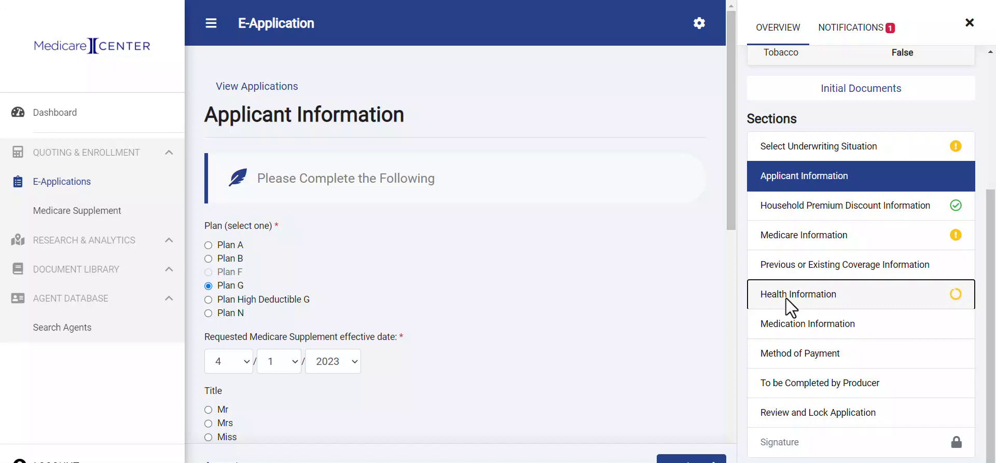
Review the Health Information questions from top to bottom.
{"action": "left_click", "coordinate": [785, 298]}
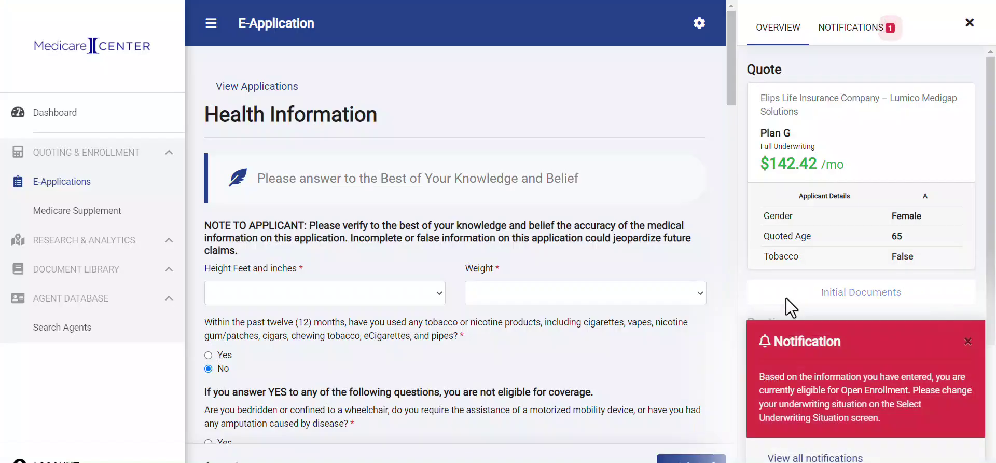
{"action": "scroll", "coordinate": [513, 325], "scroll_direction": "down", "scroll_amount": 2}
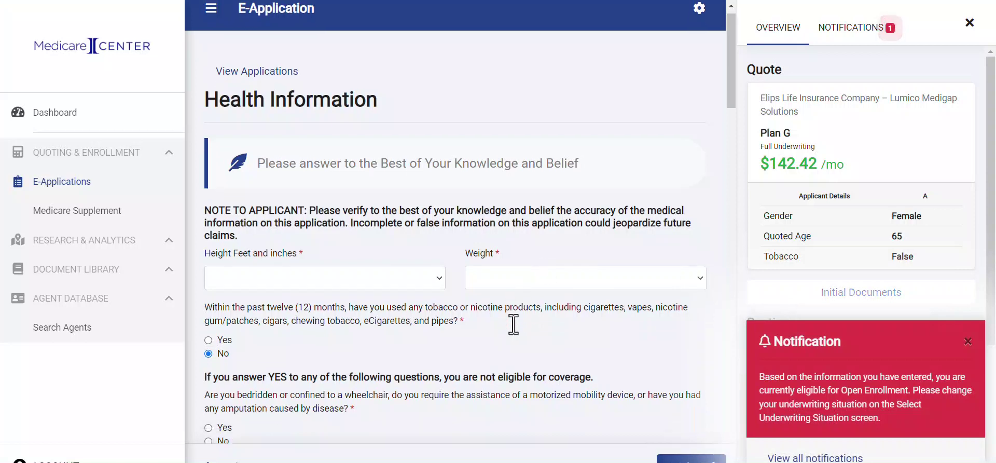
{"action": "scroll", "coordinate": [513, 324], "scroll_direction": "down", "scroll_amount": 2}
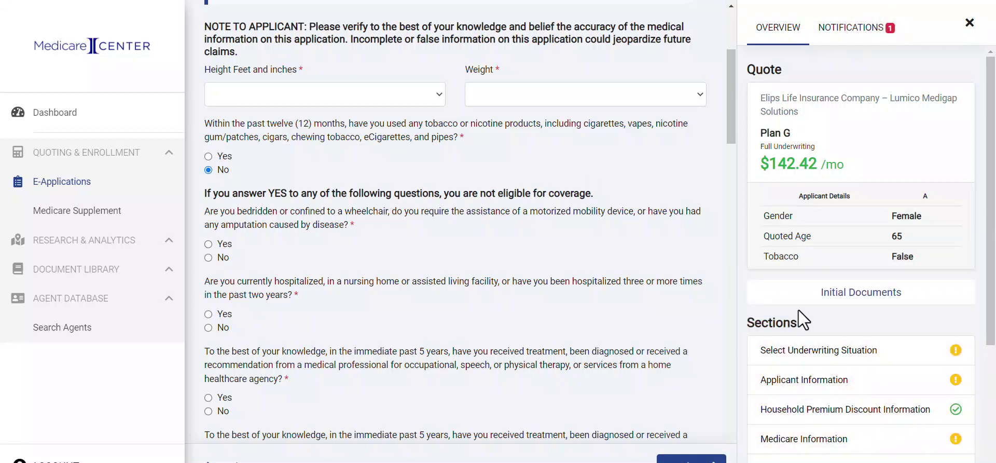
{"action": "scroll", "coordinate": [502, 222], "scroll_direction": "down", "scroll_amount": 3}
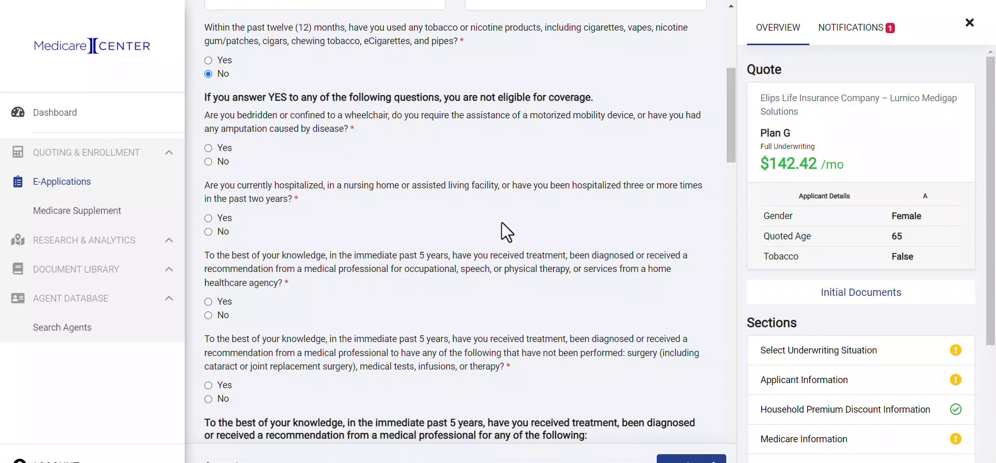
{"action": "scroll", "coordinate": [502, 222], "scroll_direction": "down", "scroll_amount": 3}
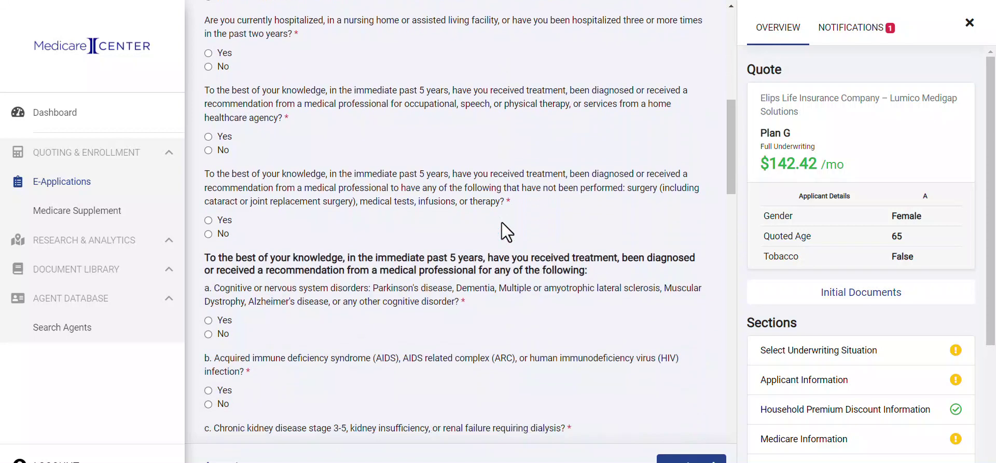
{"action": "scroll", "coordinate": [502, 222], "scroll_direction": "down", "scroll_amount": 2}
{"action": "scroll", "coordinate": [502, 222], "scroll_direction": "down", "scroll_amount": 3}
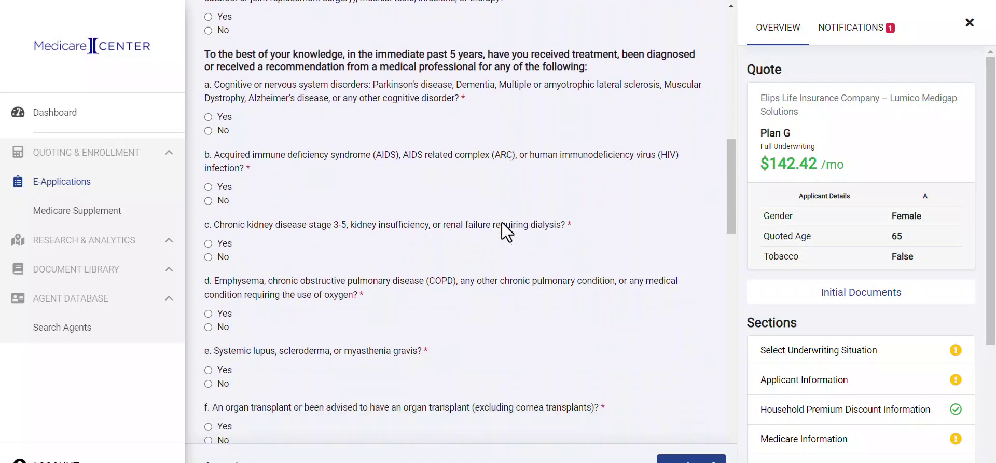
{"action": "scroll", "coordinate": [502, 228], "scroll_direction": "down", "scroll_amount": 3}
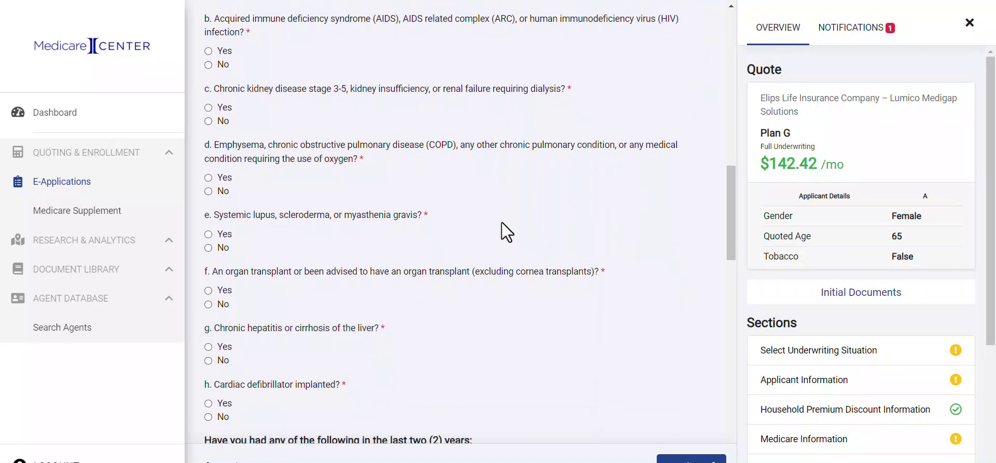
{"action": "scroll", "coordinate": [502, 222], "scroll_direction": "down", "scroll_amount": 3}
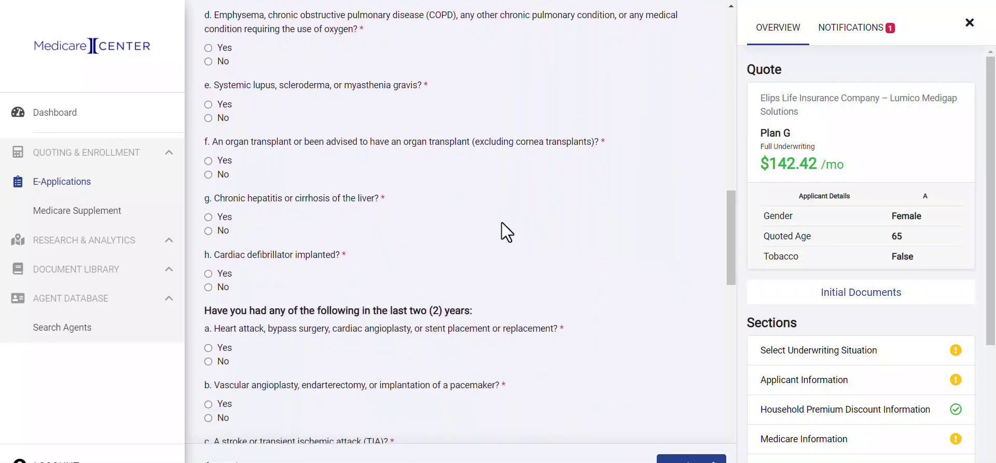
{"action": "scroll", "coordinate": [809, 363], "scroll_direction": "down", "scroll_amount": 2}
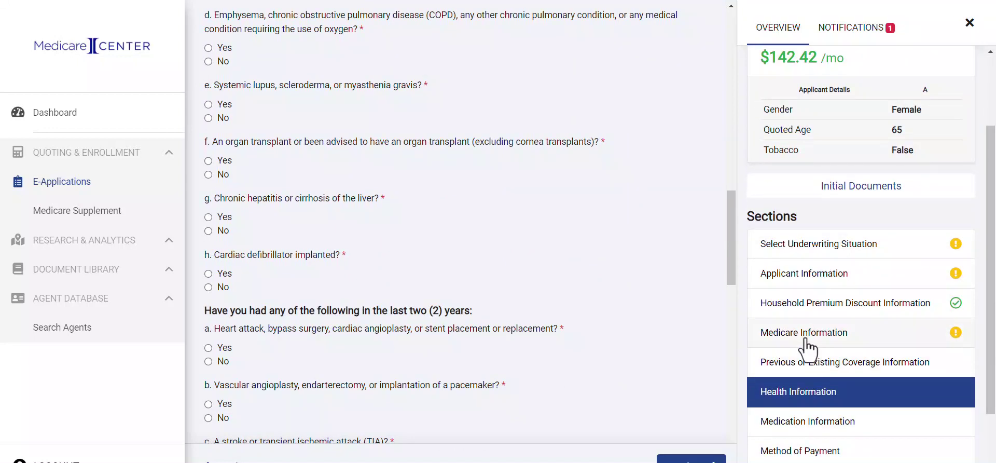
Answer Yes to the medications question in Medication Information.
{"action": "left_click", "coordinate": [802, 431]}
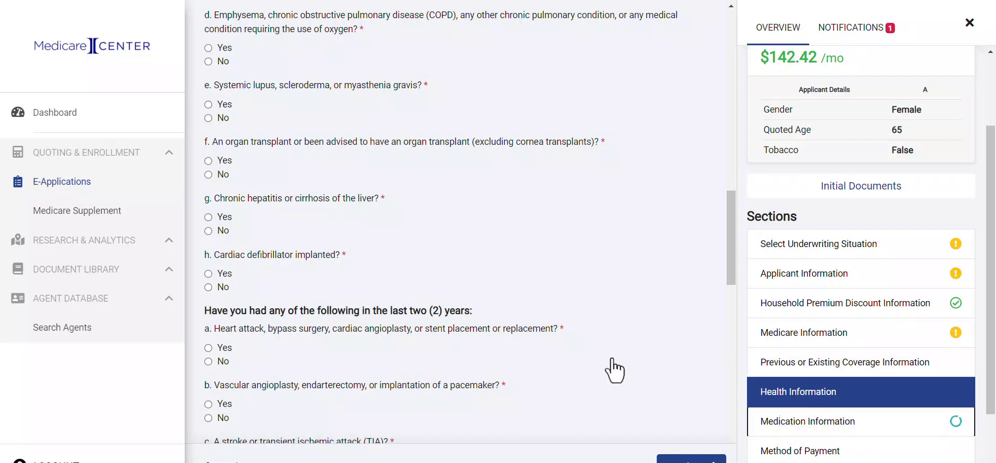
{"action": "left_click", "coordinate": [209, 264]}
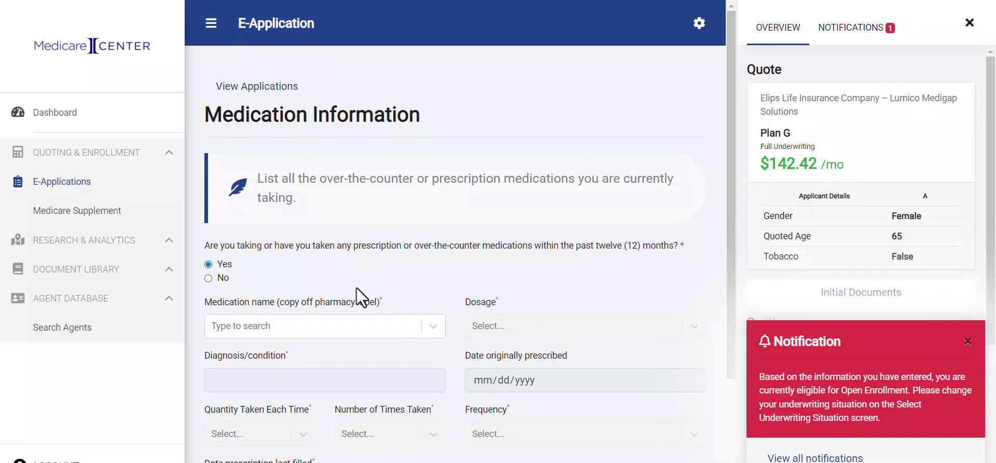
{"action": "scroll", "coordinate": [357, 287], "scroll_direction": "down", "scroll_amount": 3}
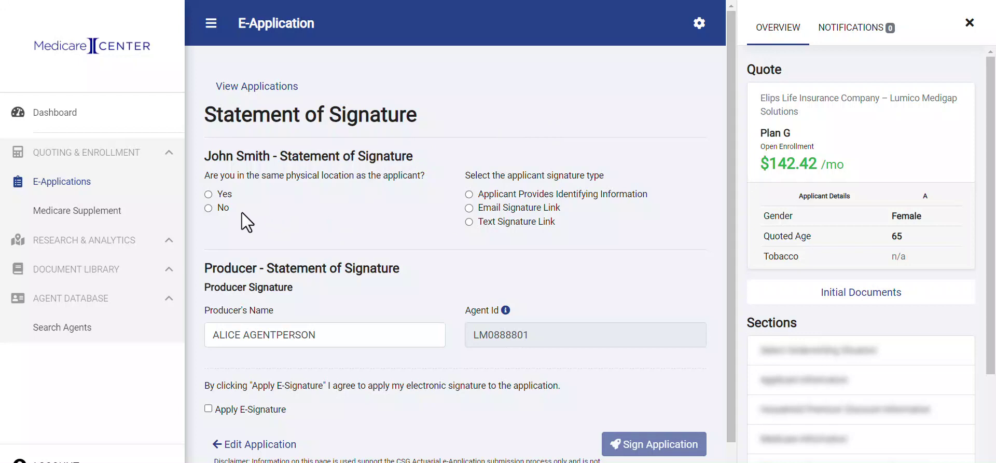
Mark the agent as not with the applicant and choose Text Signature Link delivery.
{"action": "left_click", "coordinate": [208, 207]}
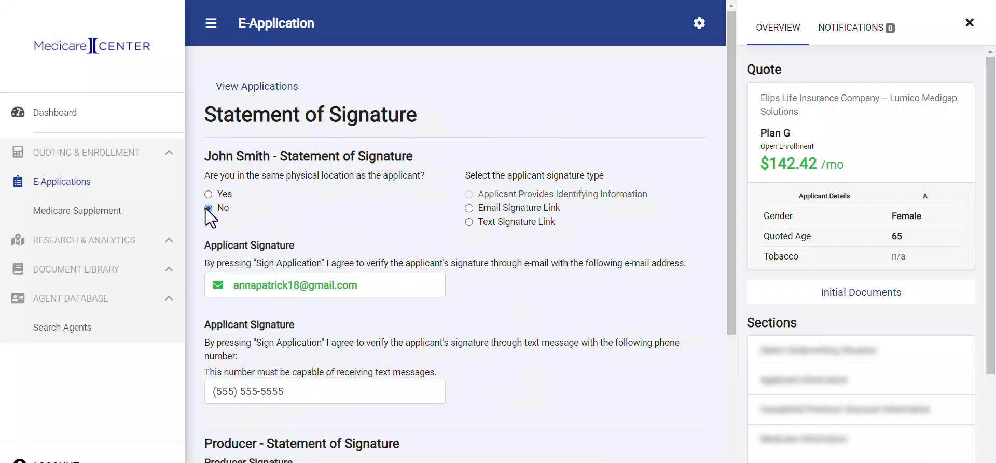
{"action": "left_click", "coordinate": [469, 208]}
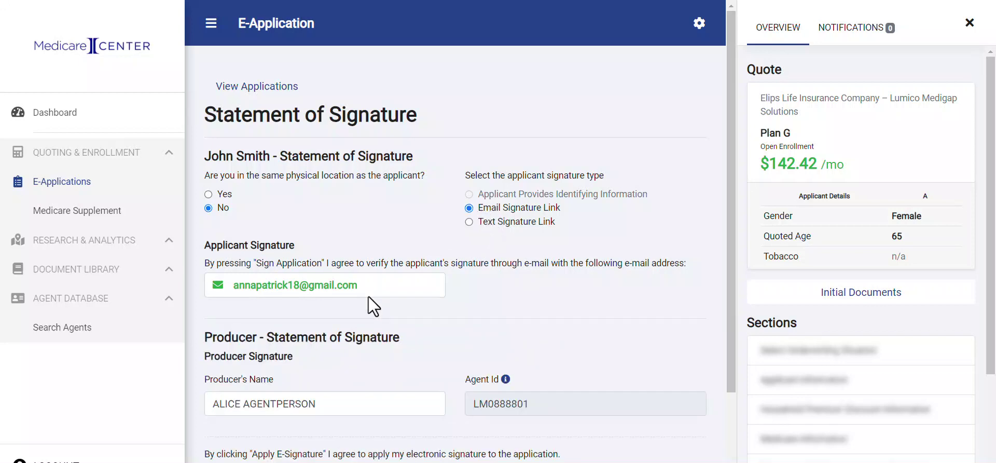
{"action": "scroll", "coordinate": [368, 297], "scroll_direction": "down", "scroll_amount": 2}
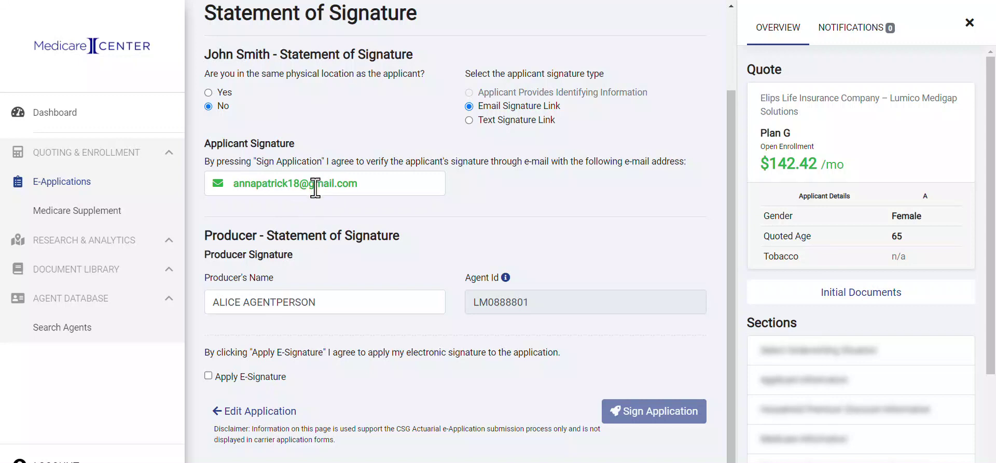
{"action": "left_click", "coordinate": [470, 120]}
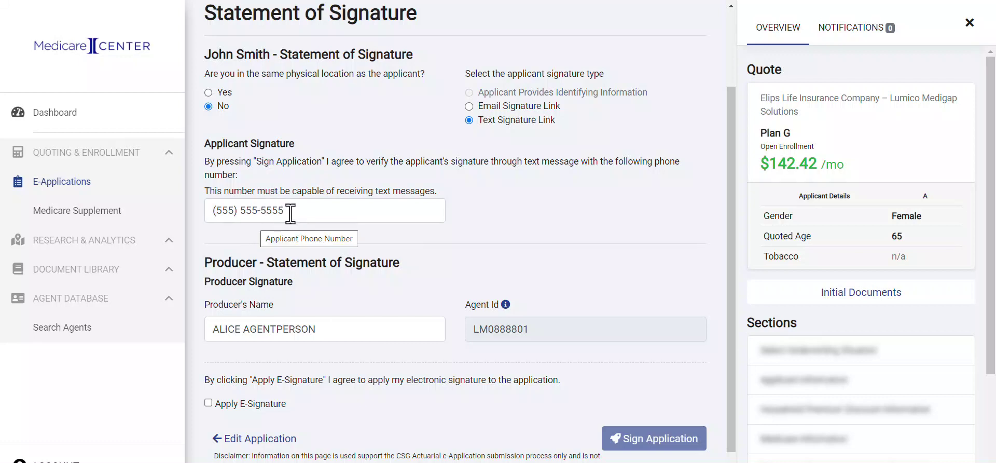
Replace the applicant's phone number, switch to Email Signature Link, apply the e-signature and sign.
{"action": "left_click_drag", "start_coordinate": [289, 212], "coordinate": [201, 205]}
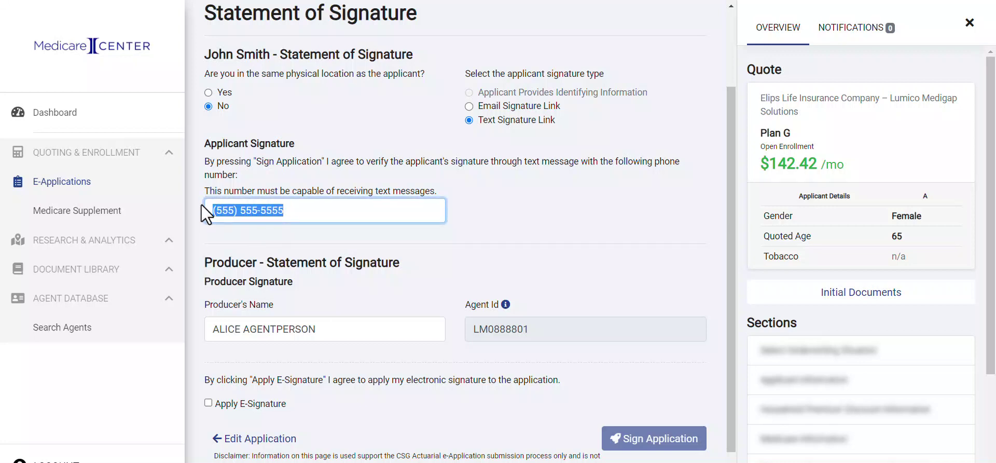
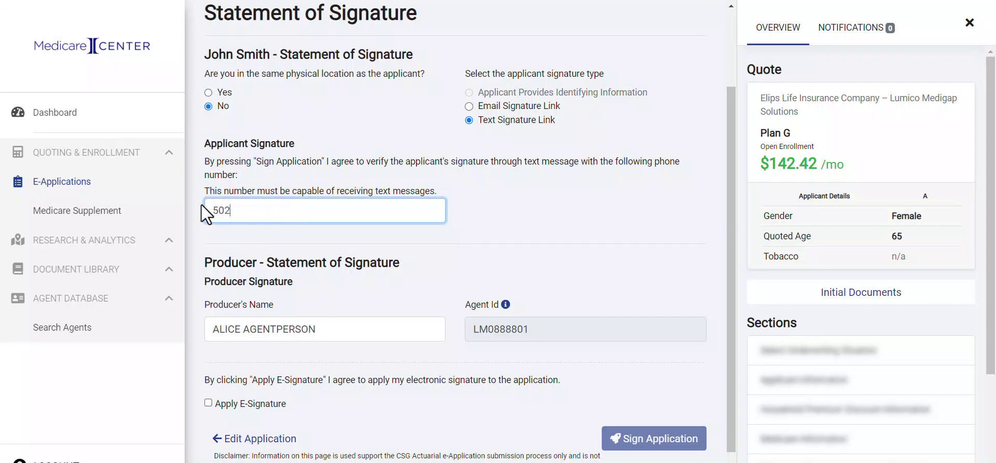
{"action": "left_click", "coordinate": [468, 106]}
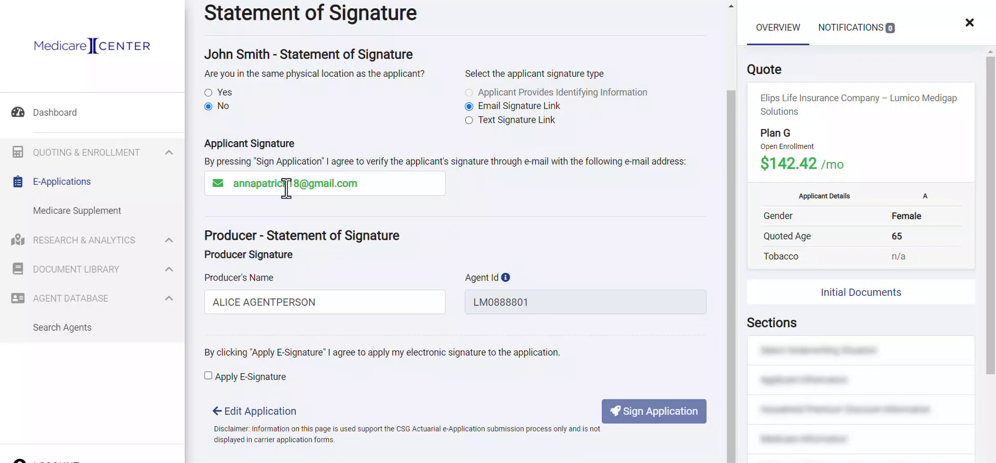
{"action": "scroll", "coordinate": [291, 280], "scroll_direction": "down", "scroll_amount": 1}
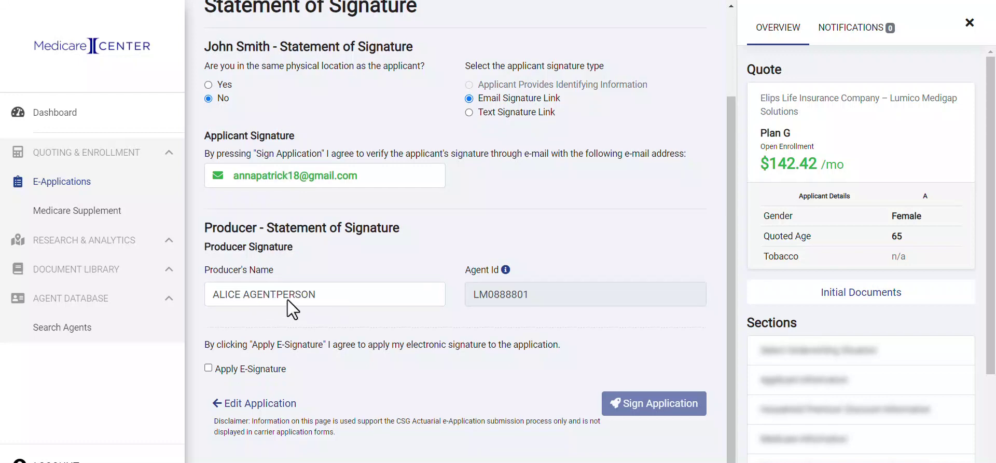
{"action": "left_click", "coordinate": [208, 368]}
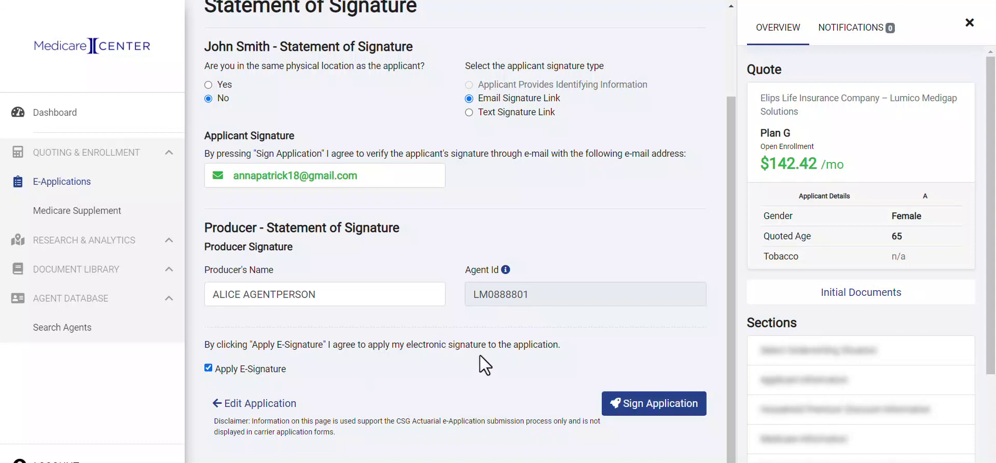
{"action": "left_click", "coordinate": [659, 406]}
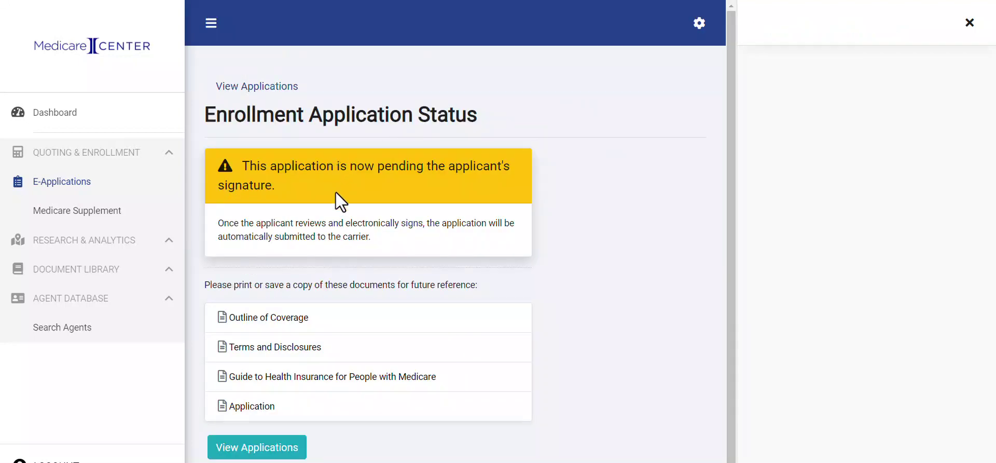
Leave the pending-signature status page and return to the applications list.
{"action": "scroll", "coordinate": [337, 206], "scroll_direction": "down", "scroll_amount": 1}
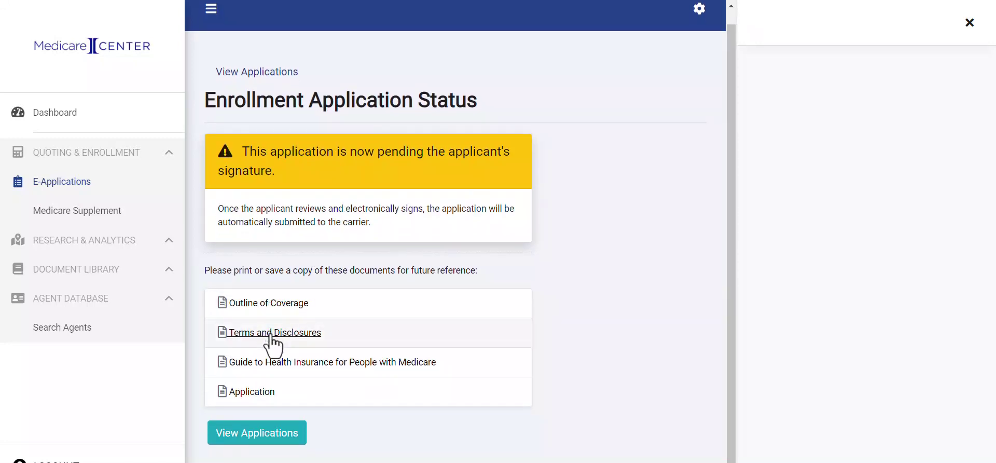
{"action": "left_click", "coordinate": [269, 434]}
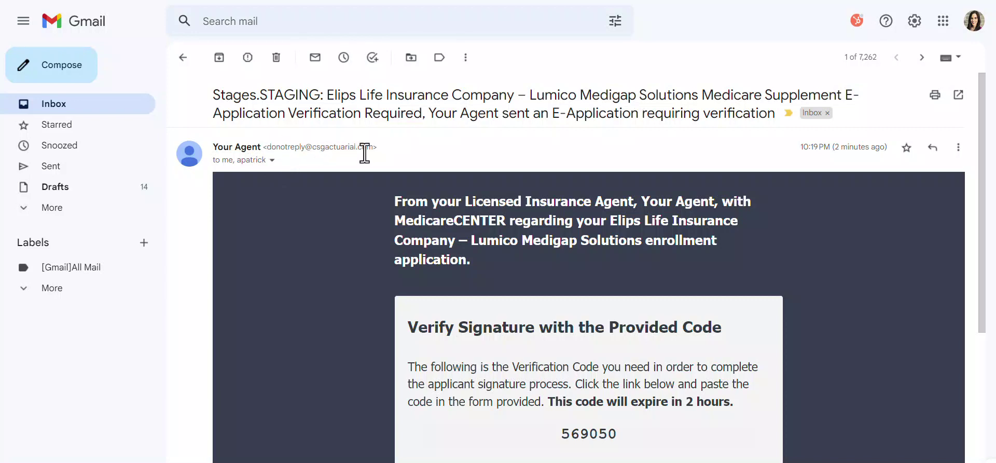
Select the signature verification code in the Elips Life verification e-mail.
{"action": "left_click", "coordinate": [272, 161]}
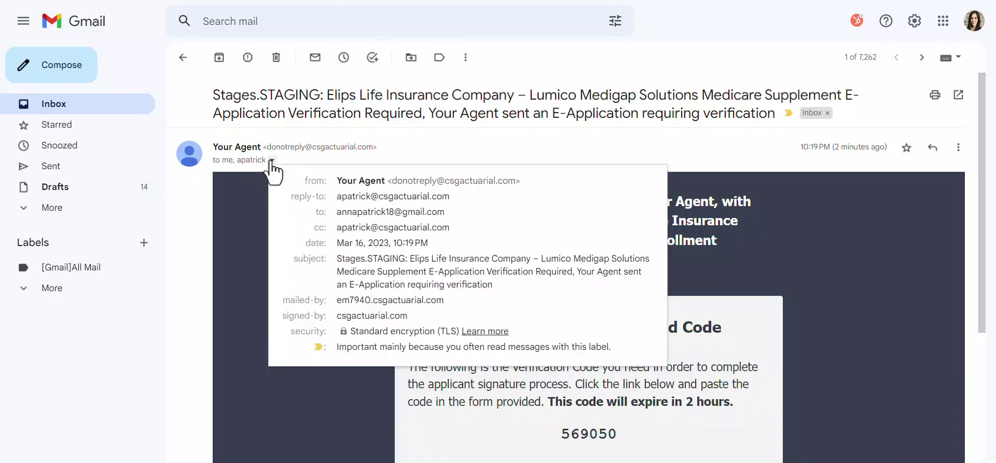
{"action": "left_click", "coordinate": [271, 160]}
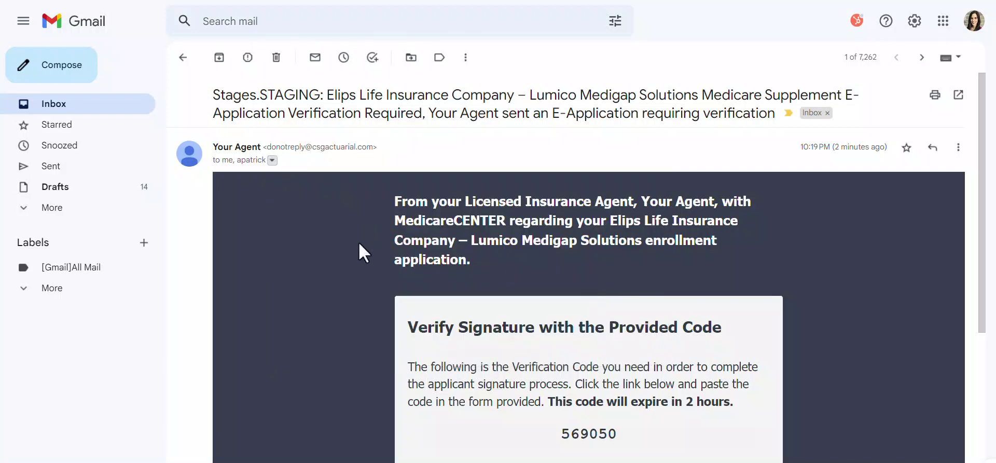
{"action": "scroll", "coordinate": [359, 241], "scroll_direction": "down", "scroll_amount": 1}
{"action": "scroll", "coordinate": [359, 241], "scroll_direction": "down", "scroll_amount": 2}
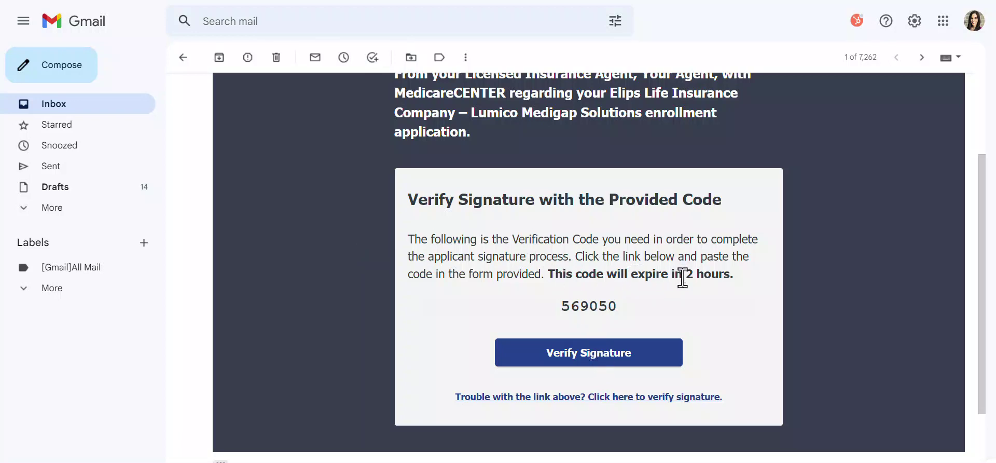
{"action": "left_click_drag", "start_coordinate": [608, 306], "coordinate": [560, 306]}
{"action": "key", "text": "ctrl+c"}
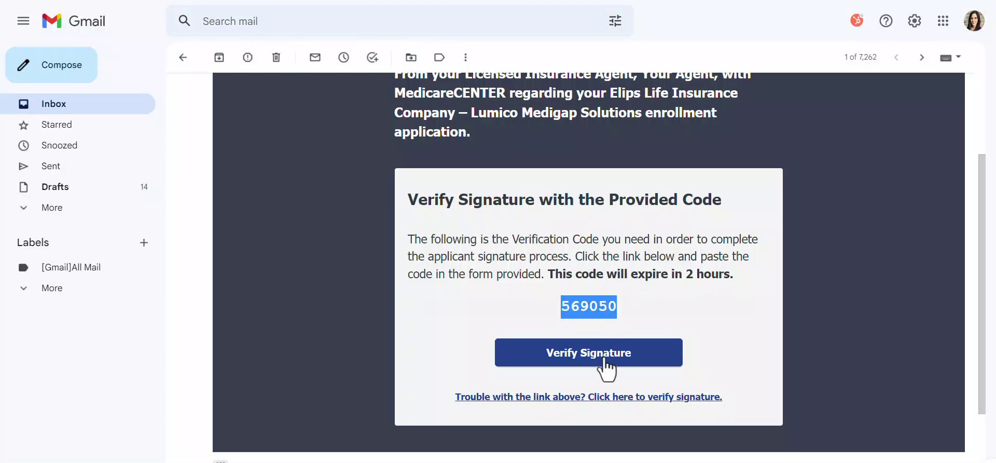
Verify the applicant with the pasted code and their birth month and year.
{"action": "left_click", "coordinate": [605, 359]}
{"action": "left_click", "coordinate": [284, 225]}
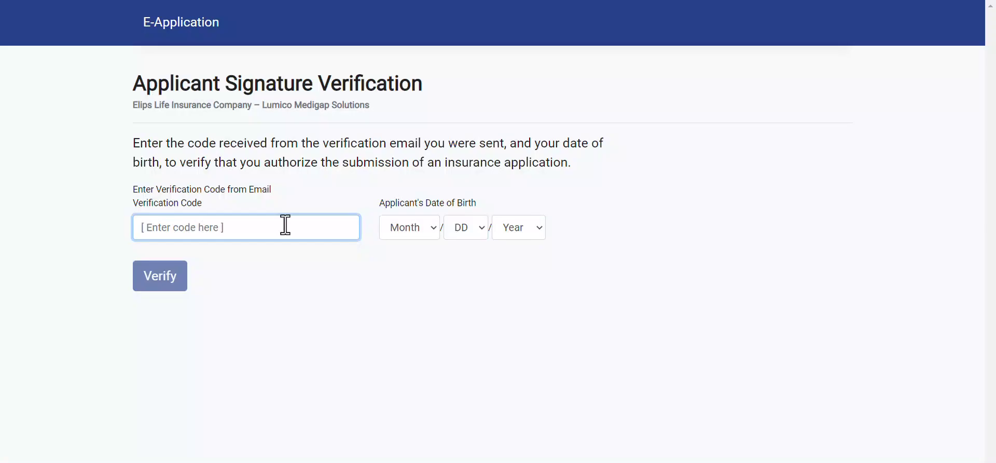
{"action": "key", "text": "ctrl+v"}
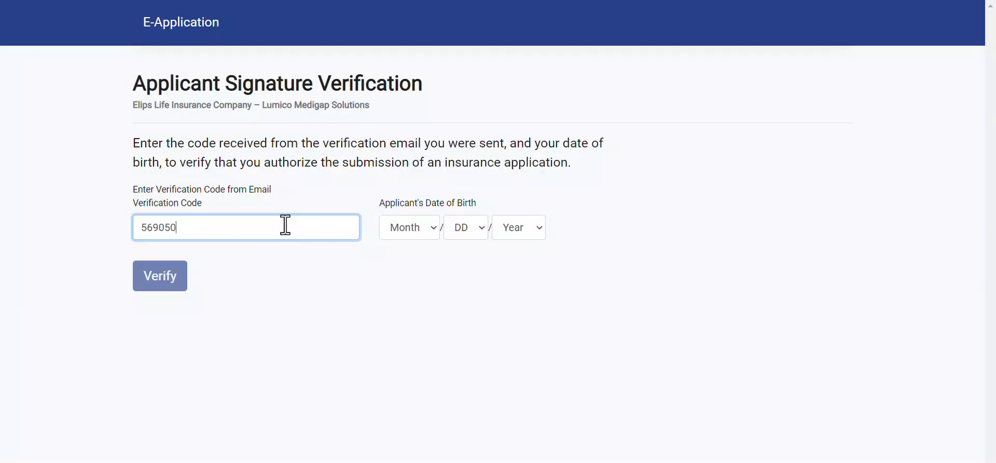
{"action": "left_click", "coordinate": [408, 233]}
{"action": "left_click", "coordinate": [403, 299]}
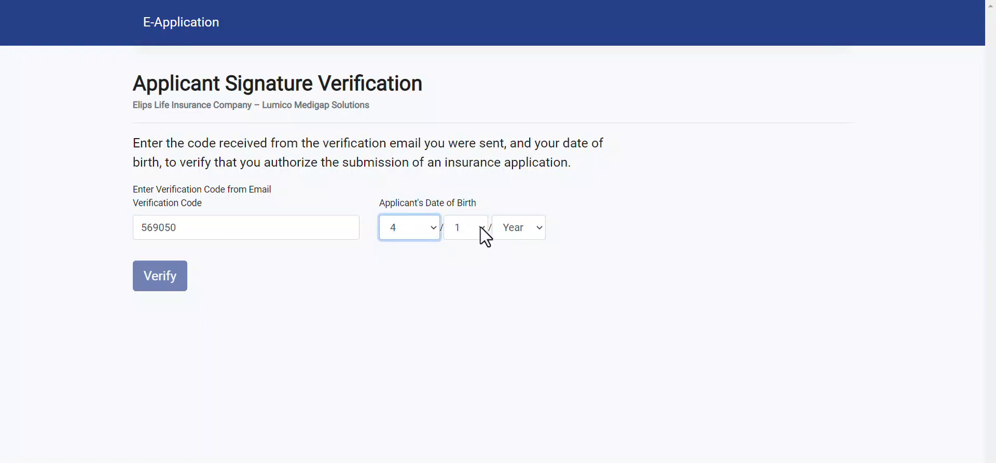
{"action": "left_click", "coordinate": [518, 230]}
{"action": "type", "text": "1958"}
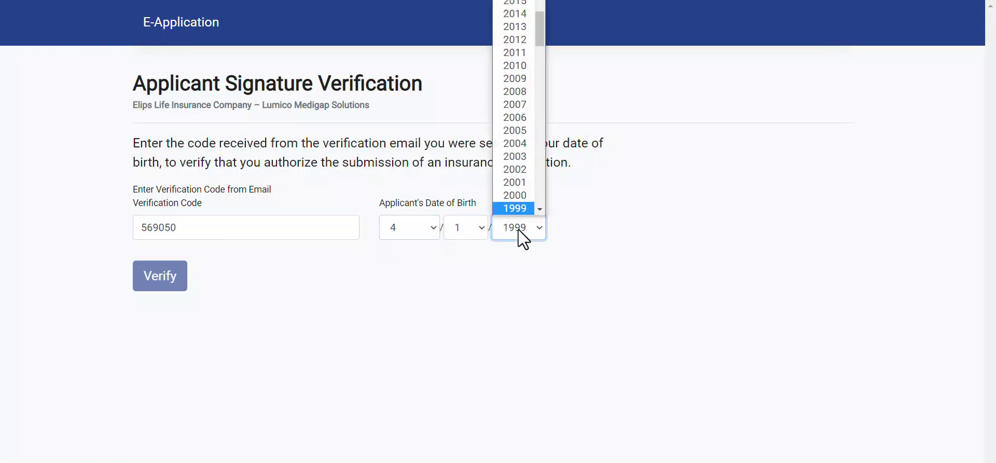
{"action": "left_click", "coordinate": [508, 286]}
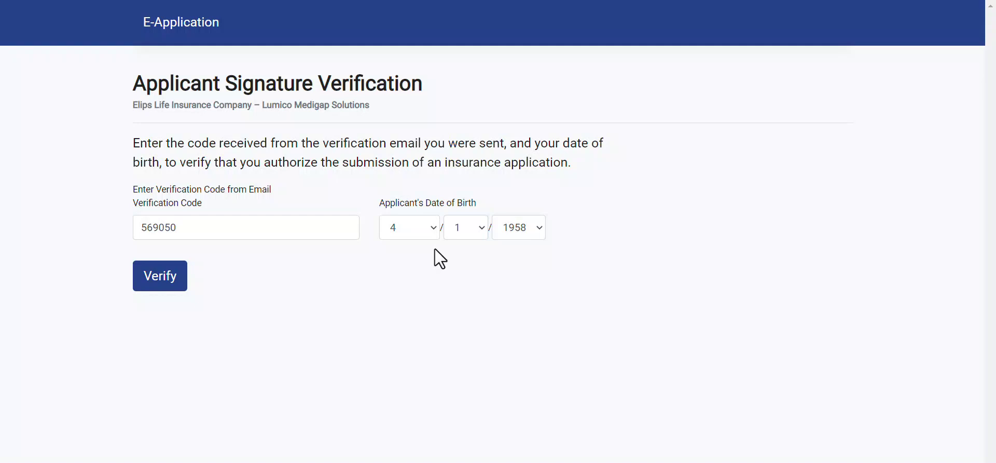
{"action": "left_click", "coordinate": [155, 284]}
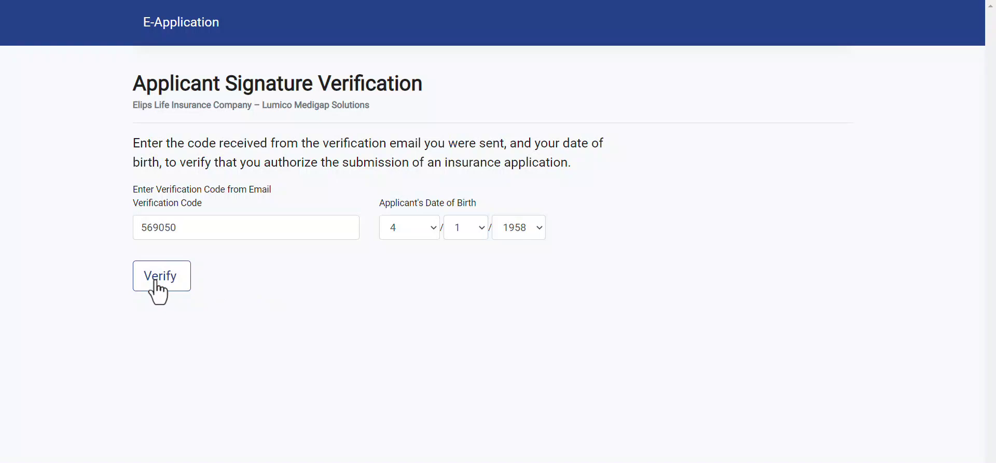
Accept the electronic signature consent terms with I Agree.
{"action": "scroll", "coordinate": [372, 298], "scroll_direction": "down", "scroll_amount": 2}
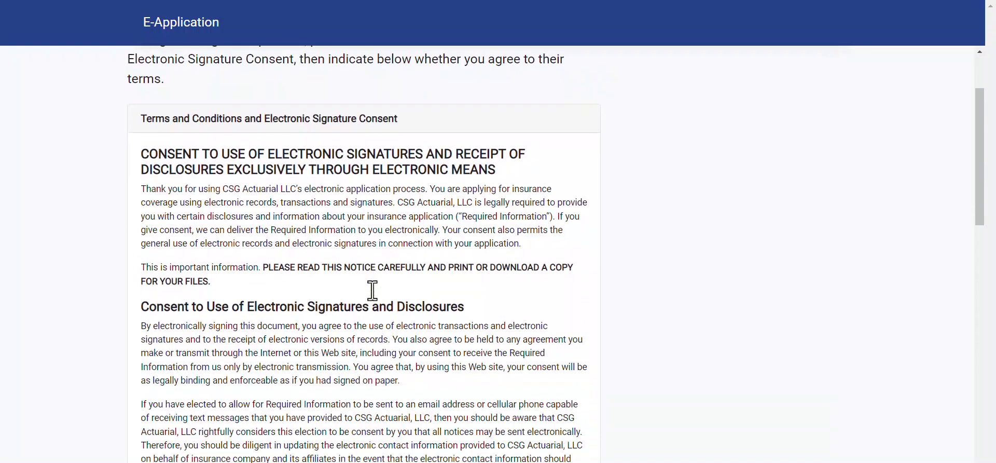
{"action": "scroll", "coordinate": [373, 290], "scroll_direction": "down", "scroll_amount": 15}
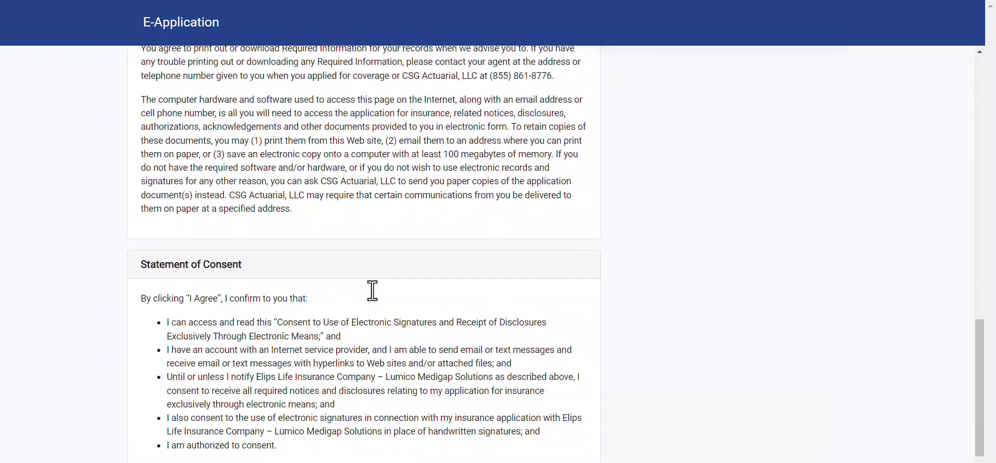
{"action": "scroll", "coordinate": [373, 291], "scroll_direction": "down", "scroll_amount": 1}
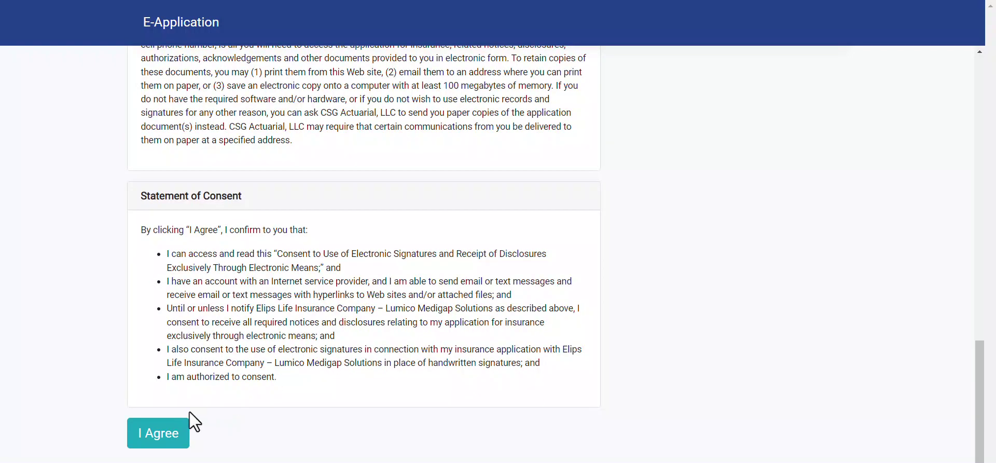
{"action": "left_click", "coordinate": [156, 436]}
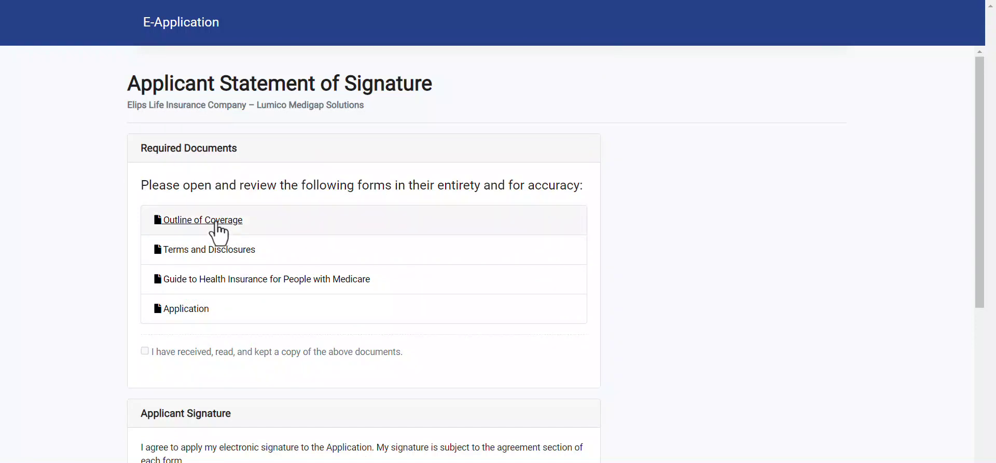
Review the Outline of Coverage, Terms and Disclosures, Guide to Health Insurance, and Application documents.
{"action": "left_click", "coordinate": [217, 221]}
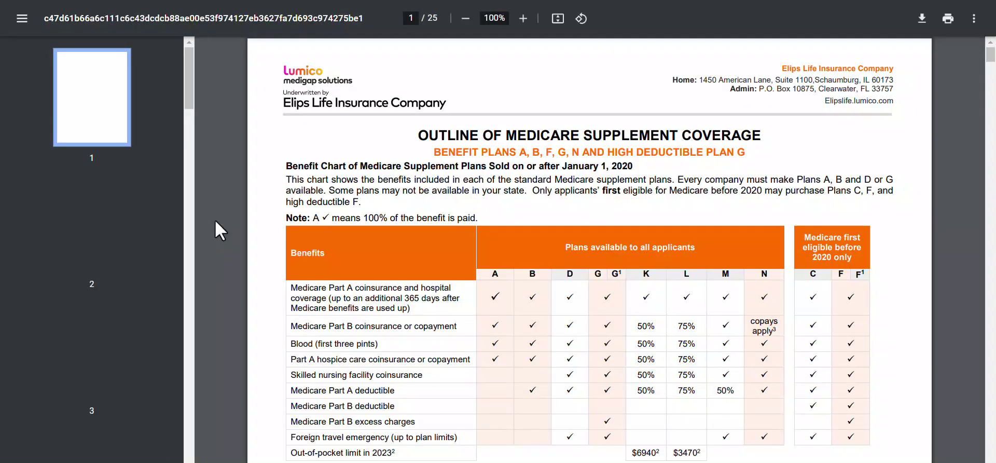
{"action": "key", "text": "ctrl+w"}
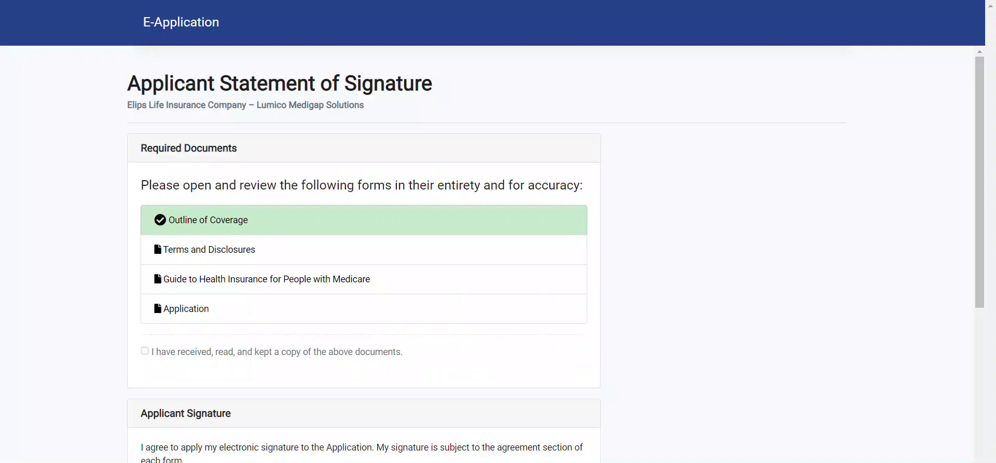
{"action": "left_click", "coordinate": [220, 249]}
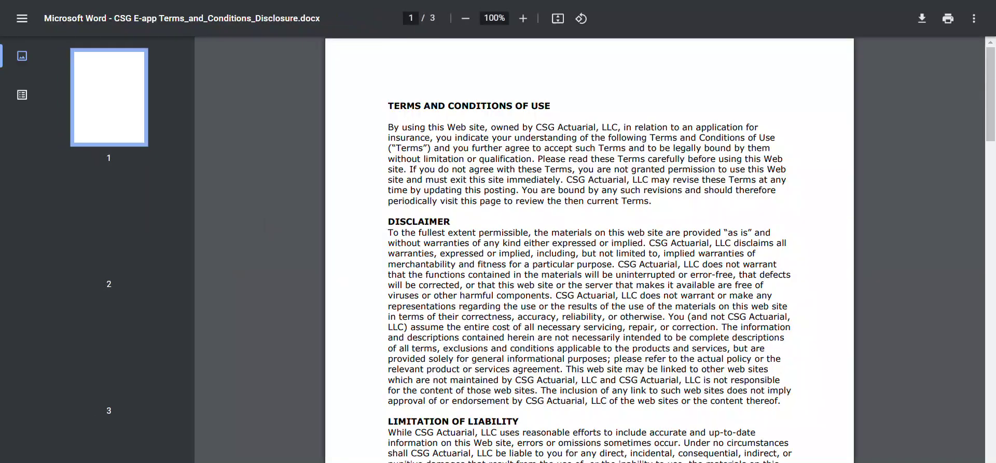
{"action": "key", "text": "ctrl+w"}
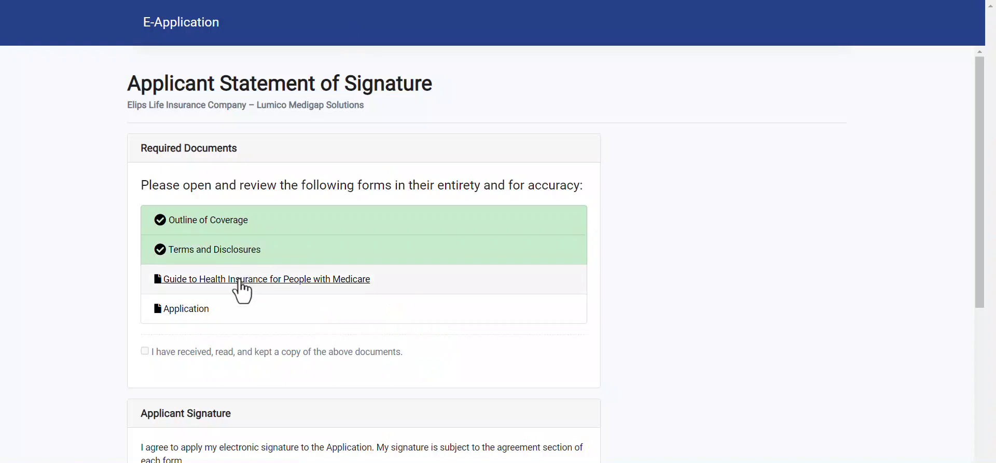
{"action": "left_click", "coordinate": [240, 283]}
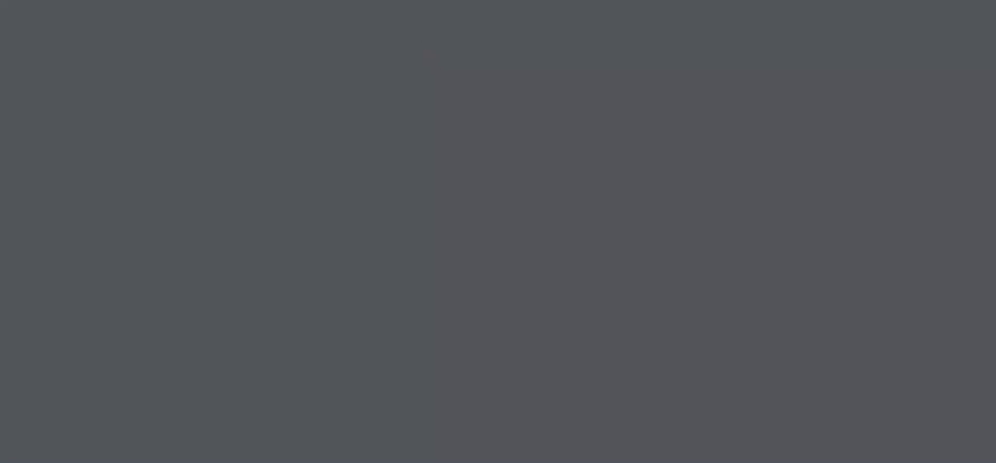
{"action": "key", "text": "ctrl+w"}
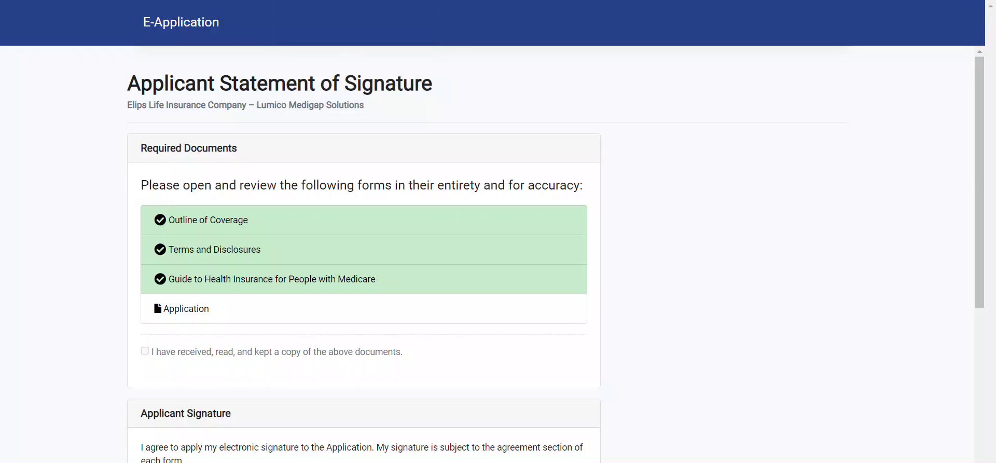
{"action": "left_click", "coordinate": [179, 311]}
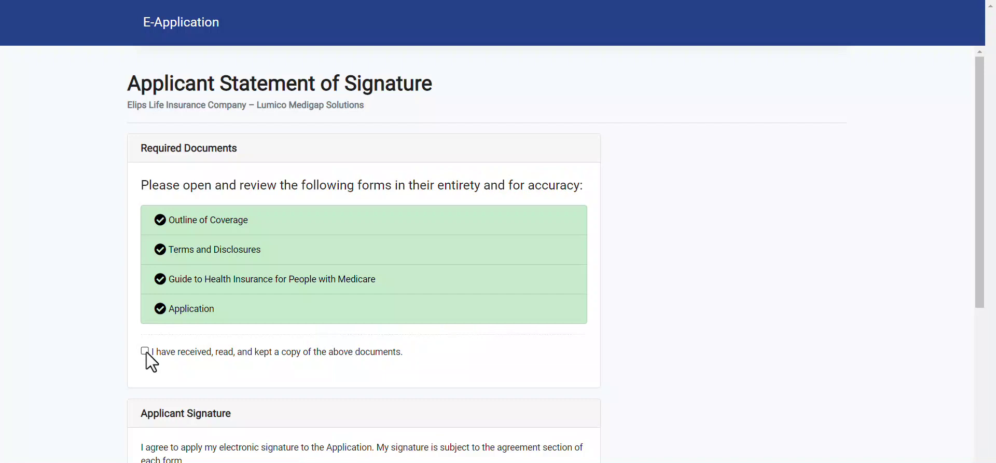
Enter the signing location's zip code, apply the applicant's e-signature and submit the application.
{"action": "scroll", "coordinate": [189, 378], "scroll_direction": "down", "scroll_amount": 4}
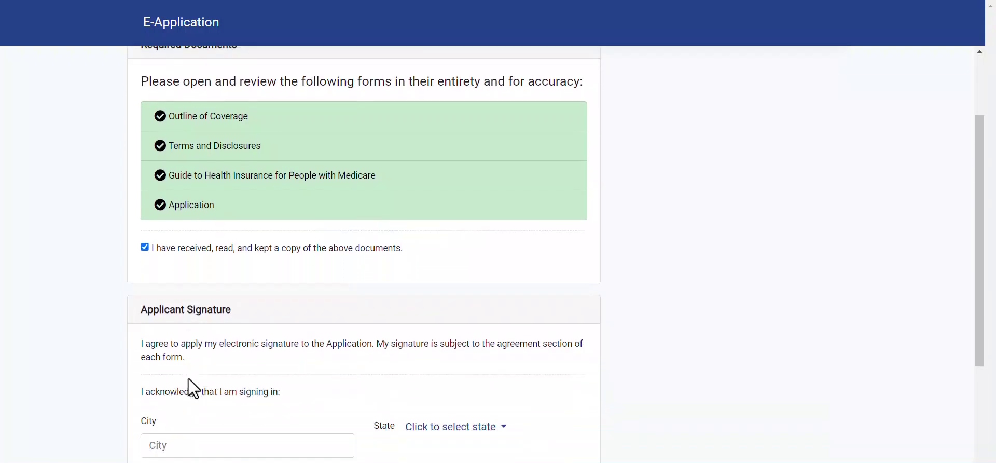
{"action": "scroll", "coordinate": [188, 378], "scroll_direction": "down", "scroll_amount": 2}
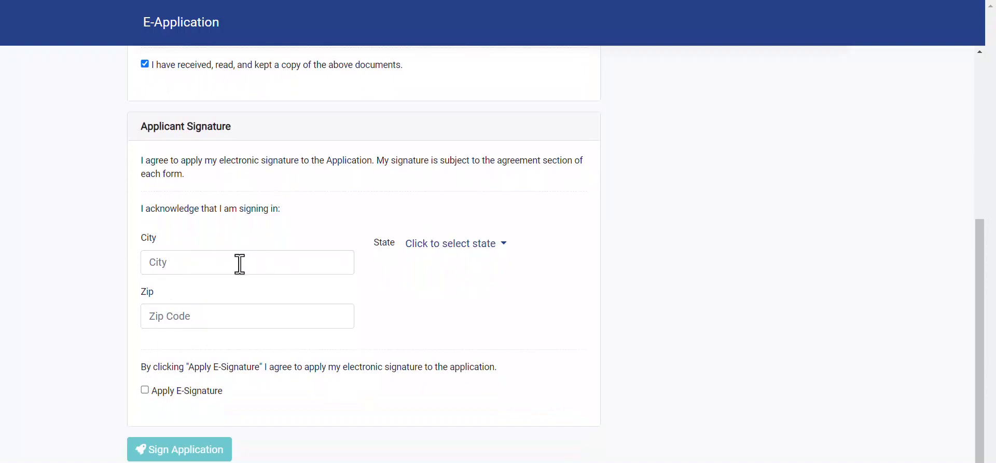
{"action": "left_click", "coordinate": [199, 316]}
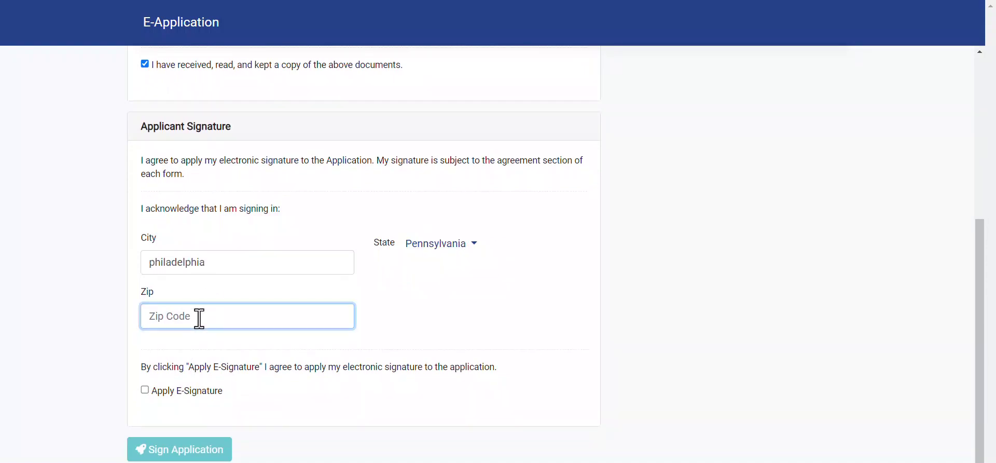
{"action": "type", "text": "19102"}
{"action": "scroll", "coordinate": [199, 318], "scroll_direction": "down", "scroll_amount": 1}
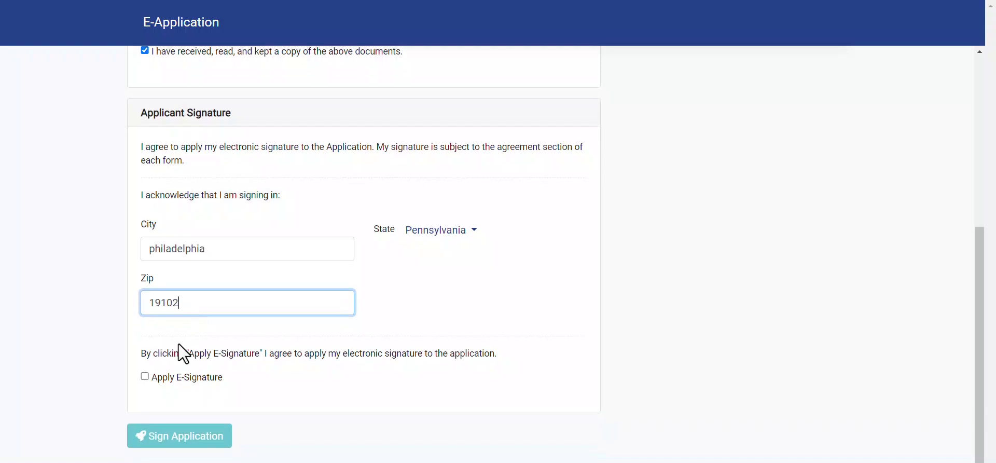
{"action": "left_click", "coordinate": [145, 375]}
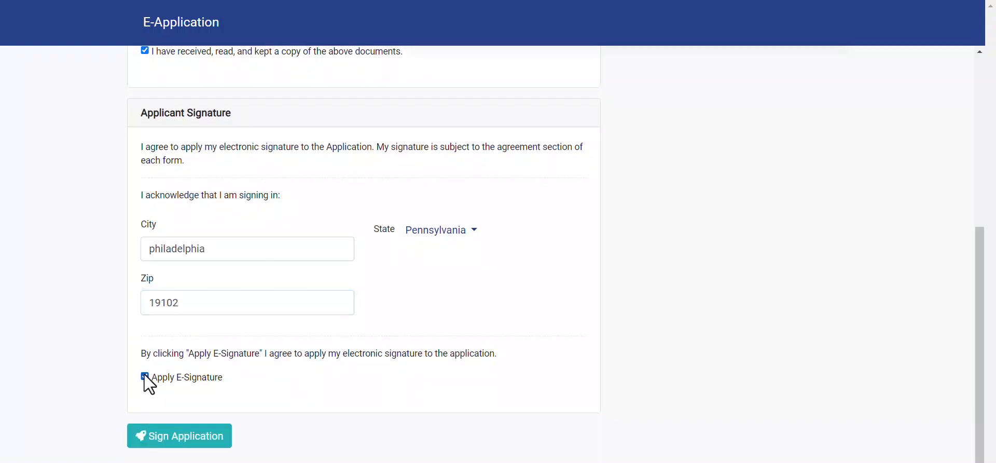
{"action": "left_click", "coordinate": [174, 439]}
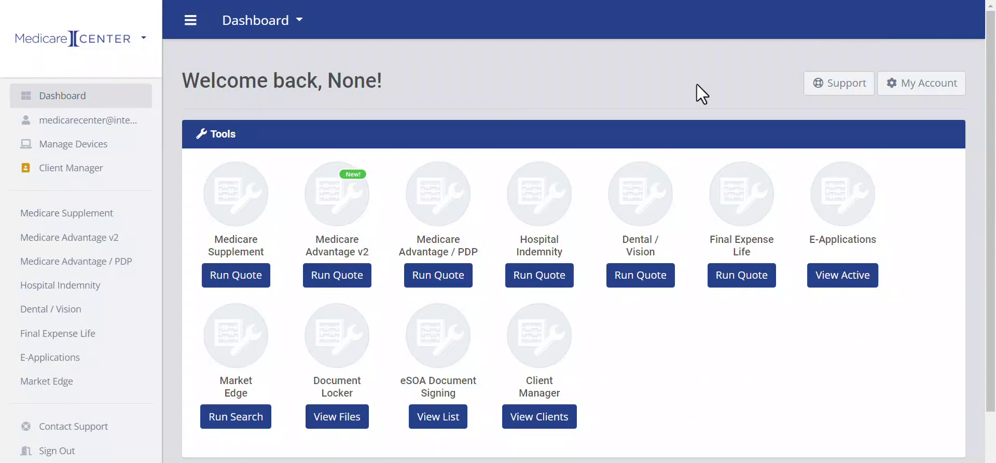
Open Support from the dashboard and try Send Message with an empty message.
{"action": "left_click", "coordinate": [837, 90]}
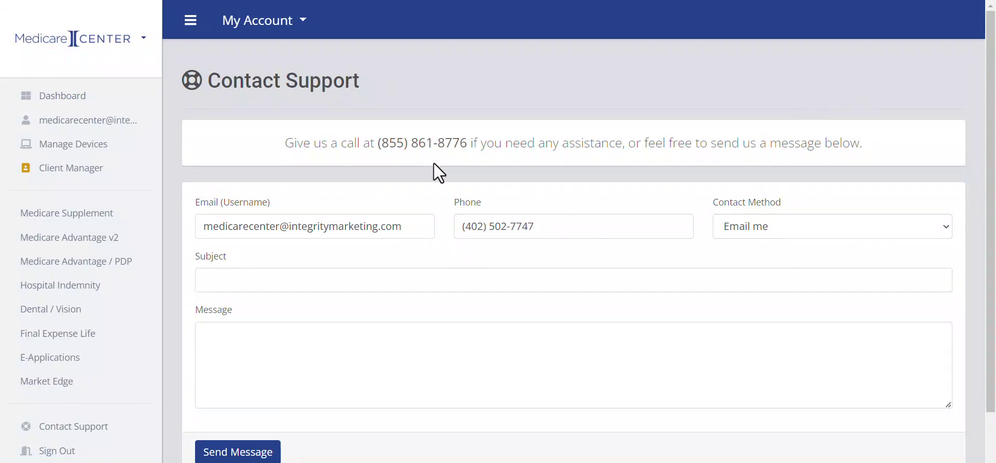
{"action": "scroll", "coordinate": [434, 165], "scroll_direction": "down", "scroll_amount": 2}
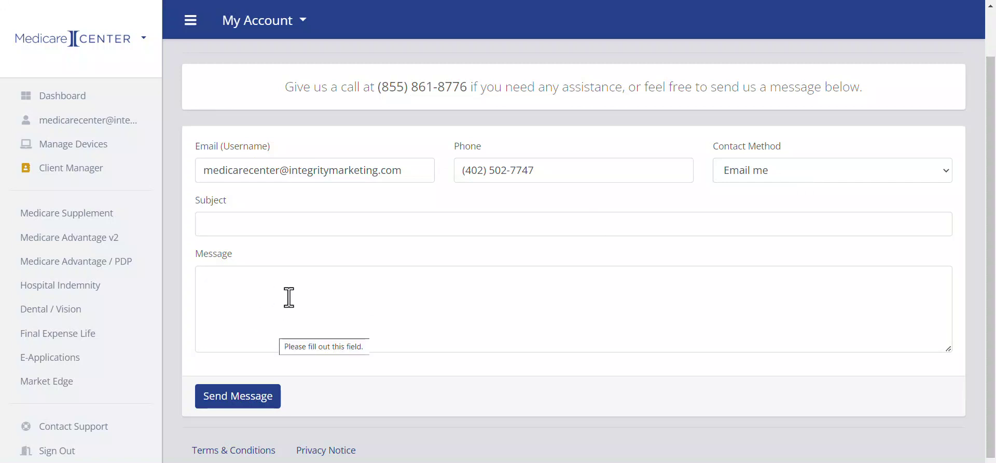
{"action": "left_click", "coordinate": [248, 406]}
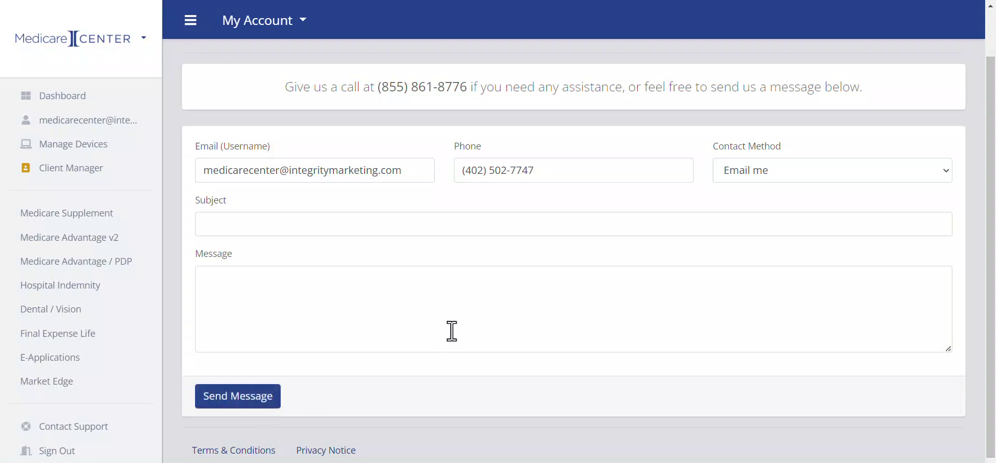